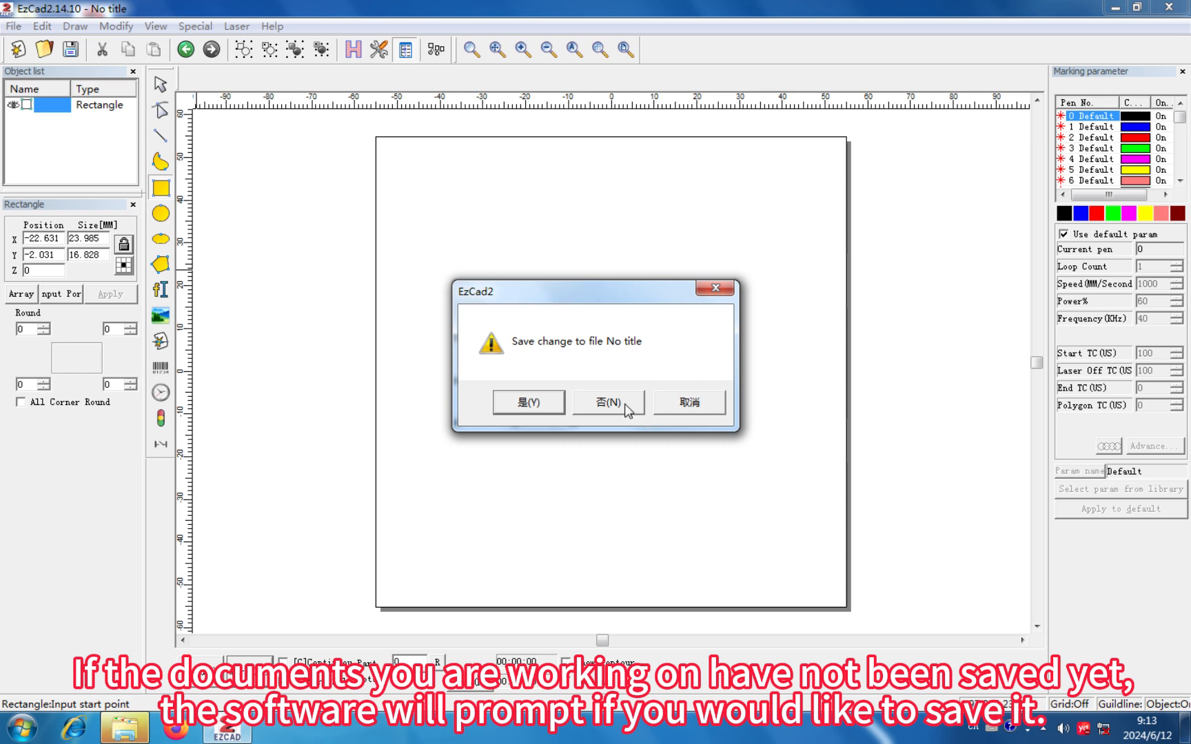
- Discard the untitled drawing's unsaved changes and open TEST FILE.ezd from the ben folder
{"action": "left_click", "coordinate": [608, 403]}
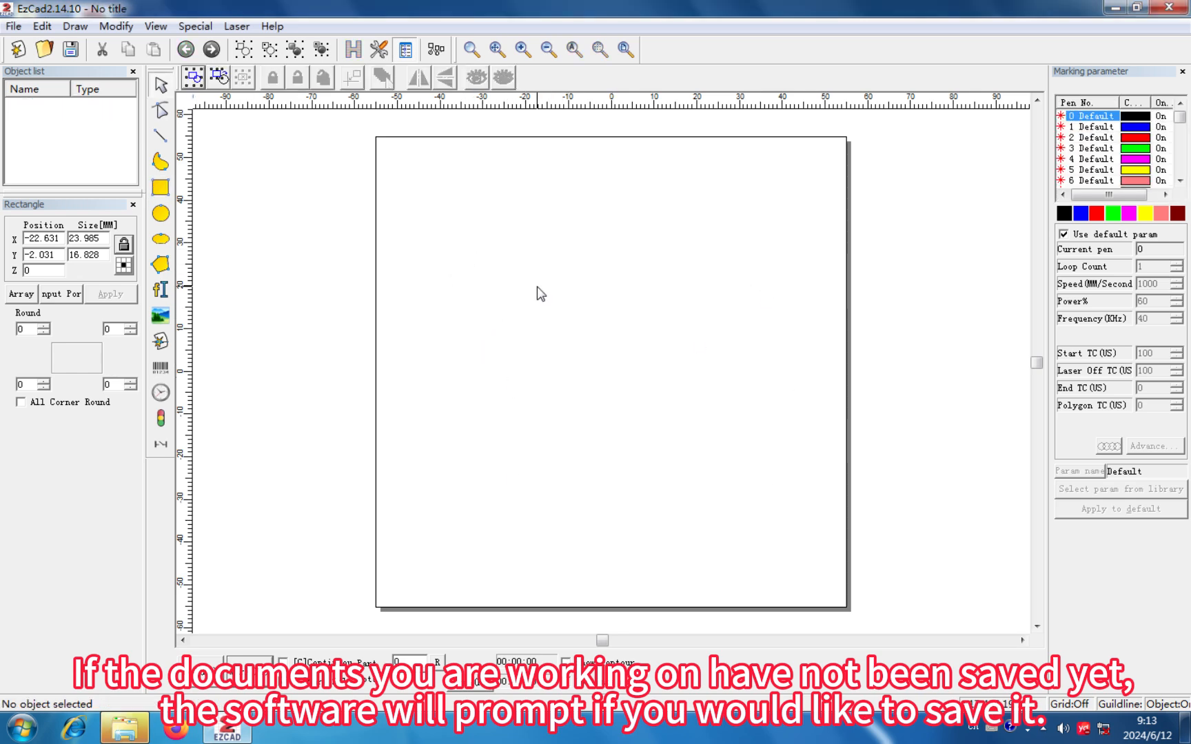
{"action": "left_click", "coordinate": [14, 26]}
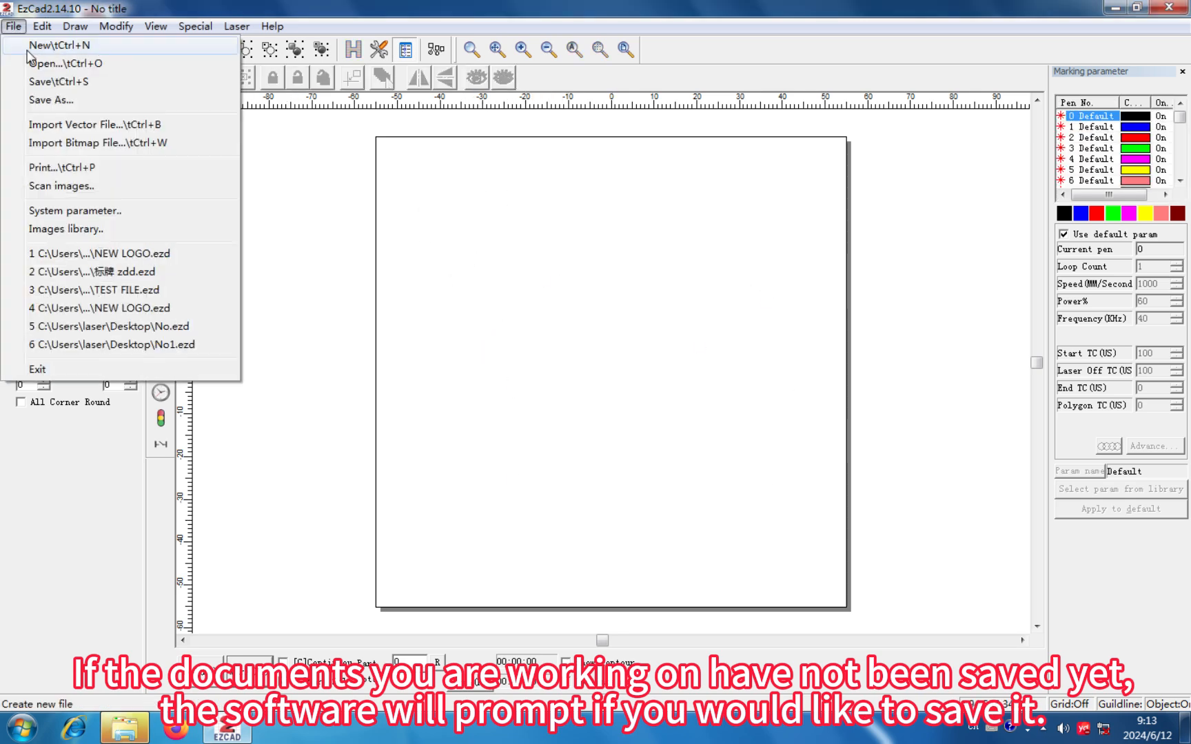
{"action": "left_click", "coordinate": [60, 66]}
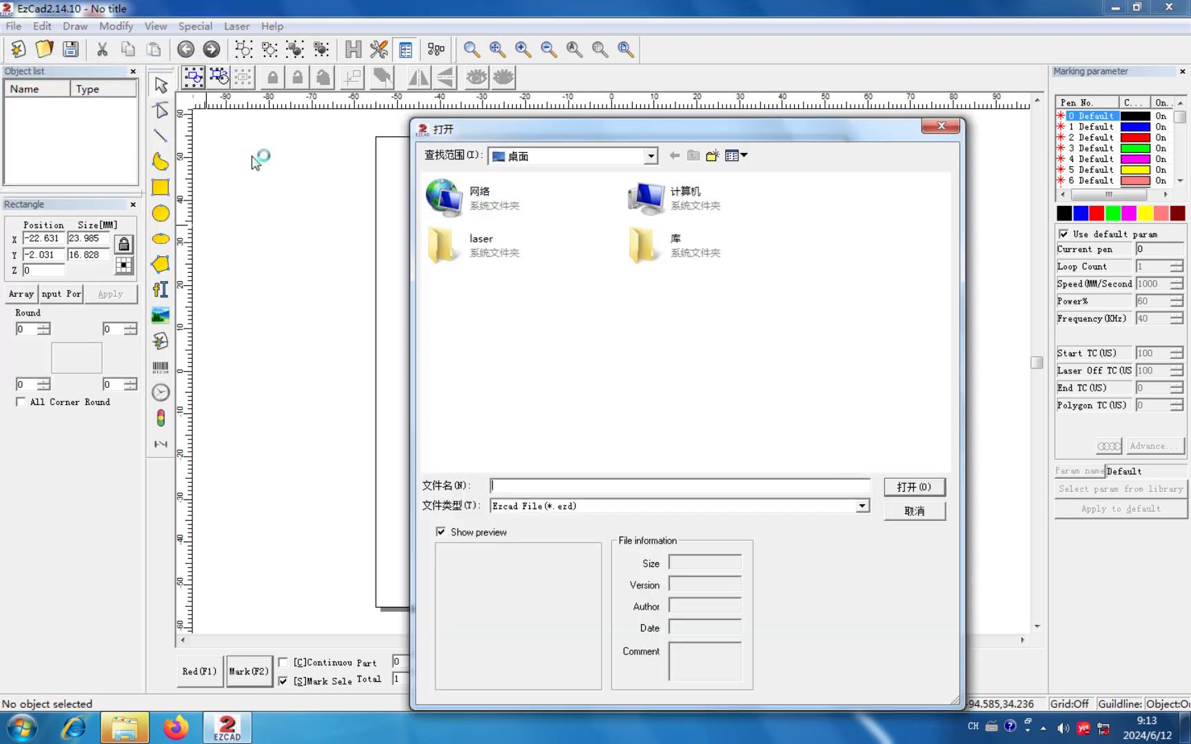
{"action": "double_click", "coordinate": [513, 214]}
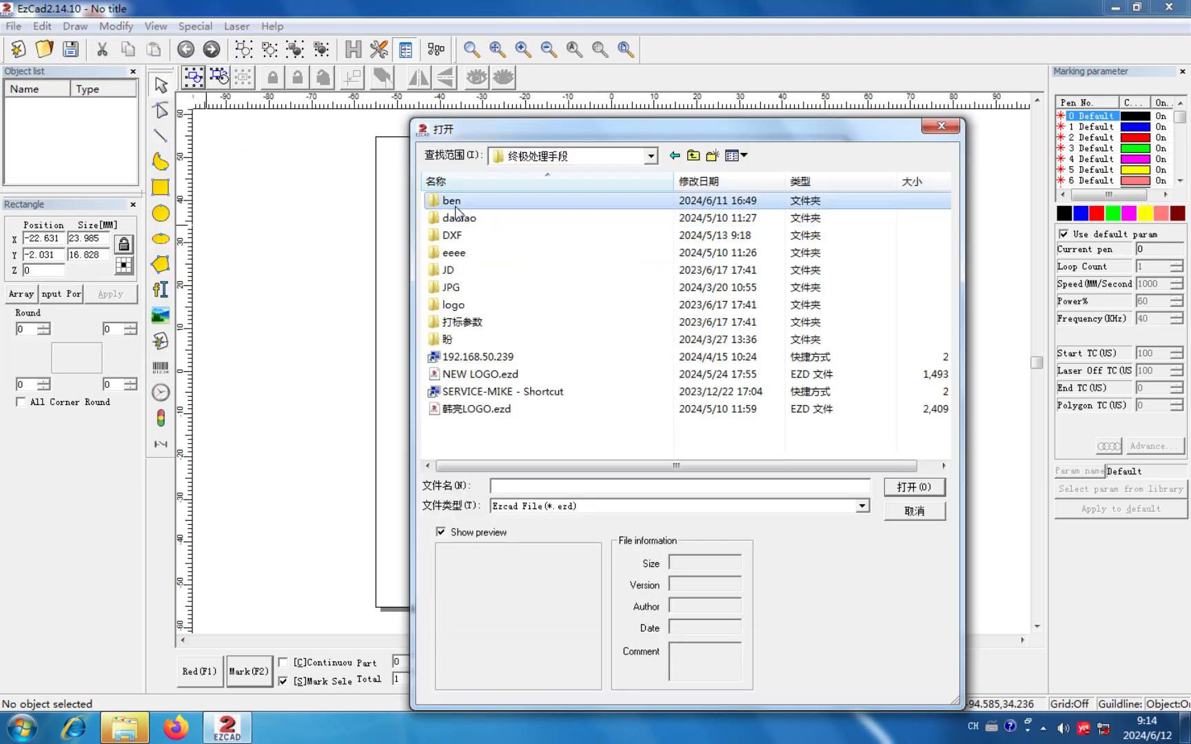
{"action": "double_click", "coordinate": [454, 203]}
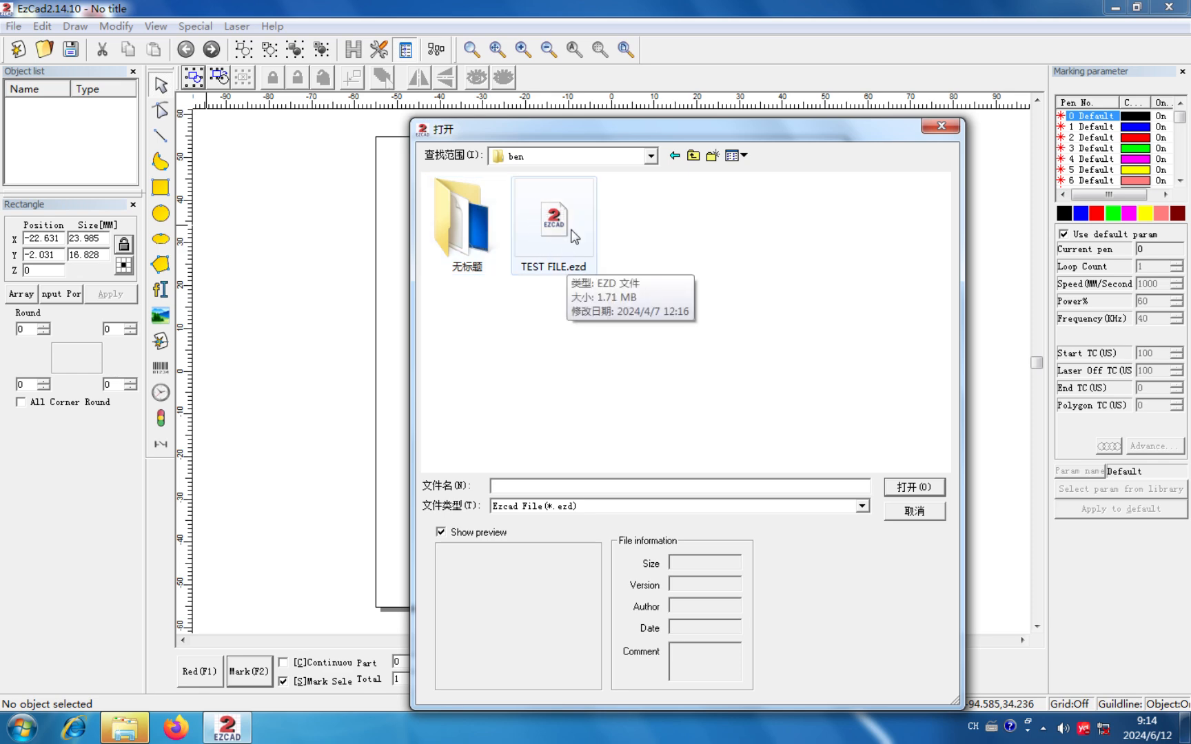
{"action": "left_click", "coordinate": [551, 221]}
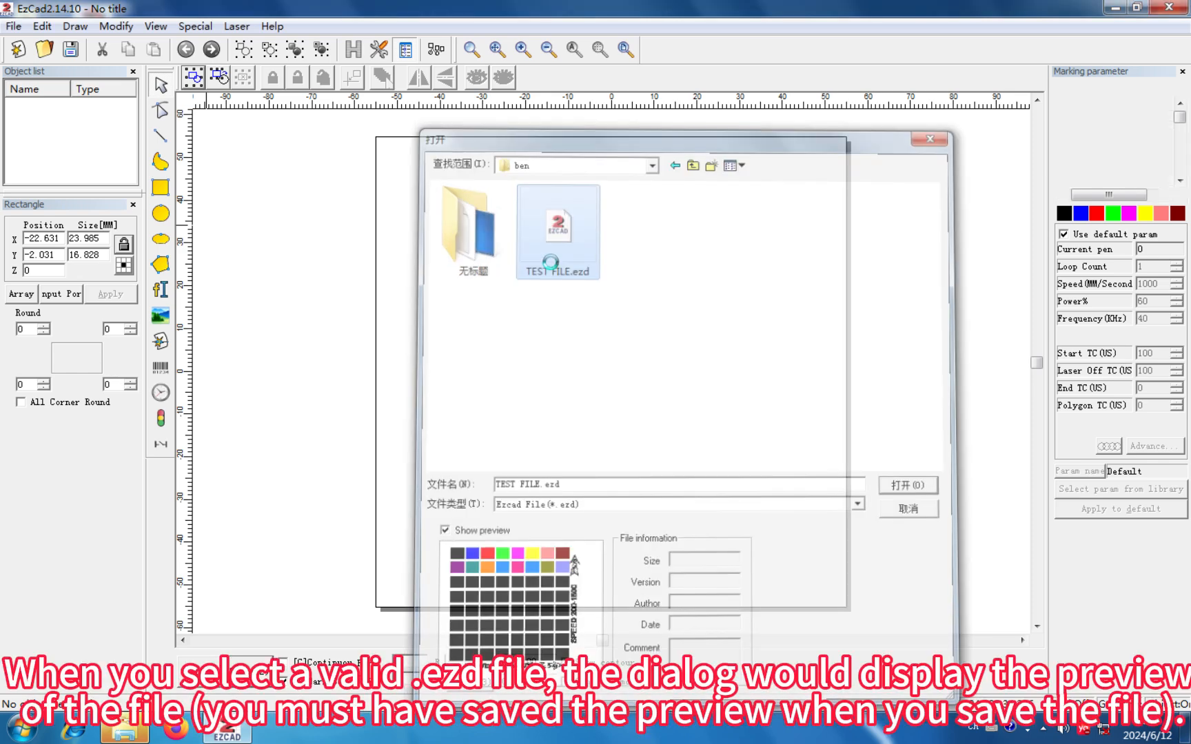
{"action": "double_click", "coordinate": [551, 222]}
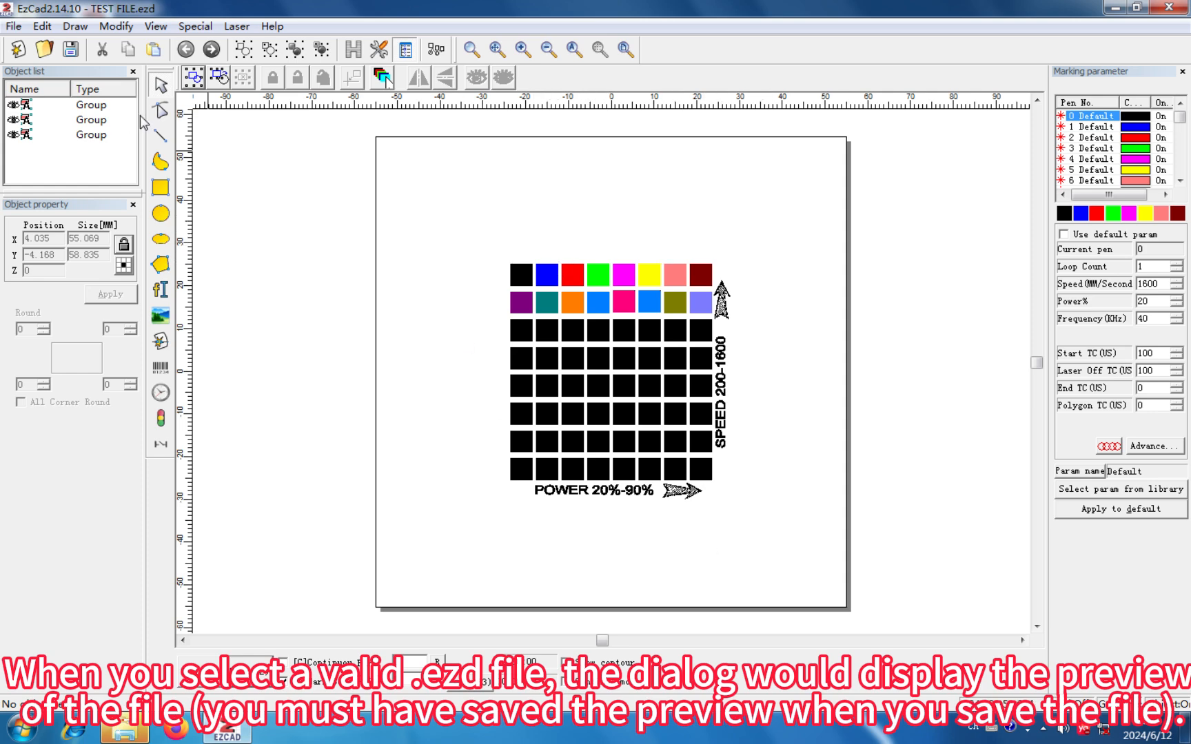
- Examine the Save As options for TEST FILE.ezd, including the preview setting, and cancel without saving
{"action": "left_click", "coordinate": [13, 26]}
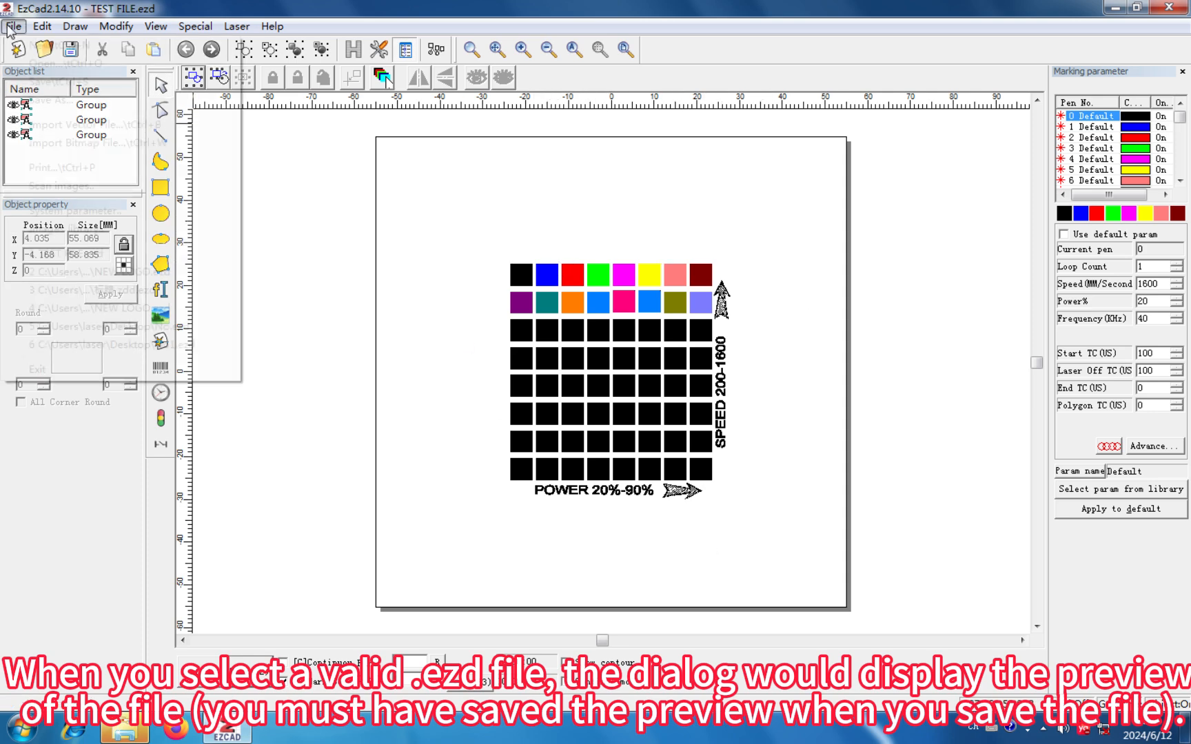
{"action": "mouse_move", "coordinate": [75, 26]}
{"action": "mouse_move", "coordinate": [14, 27]}
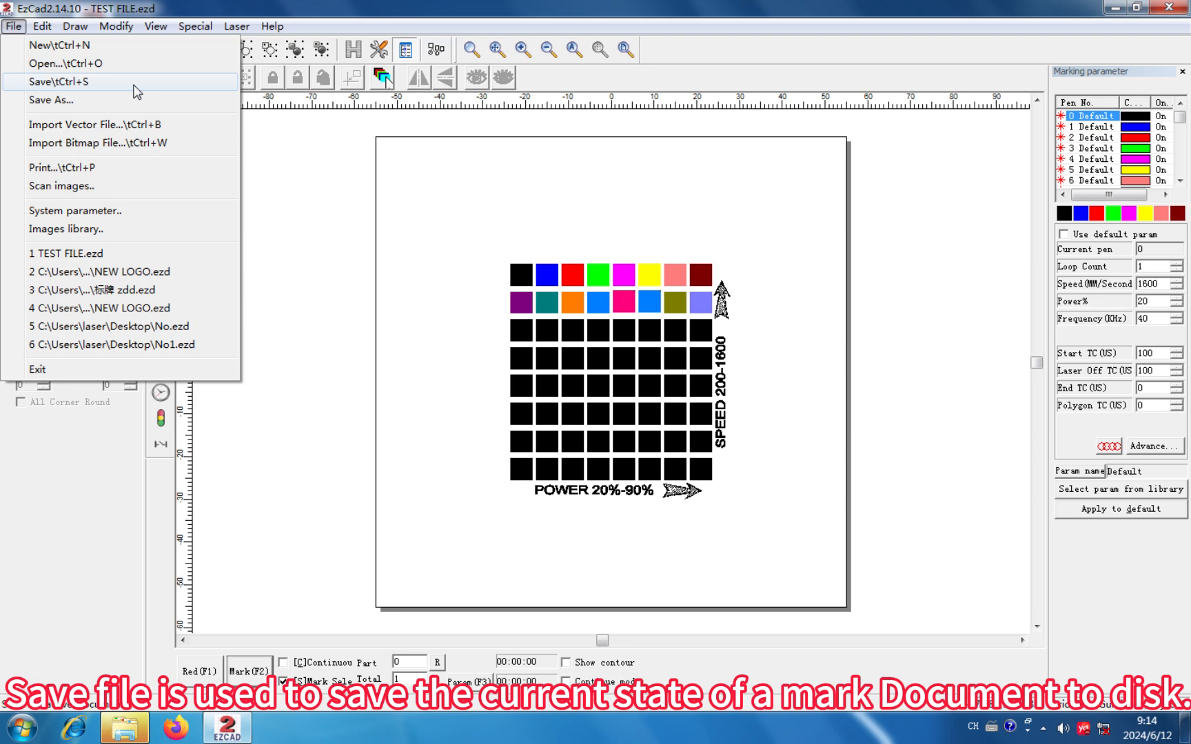
{"action": "left_click", "coordinate": [41, 100]}
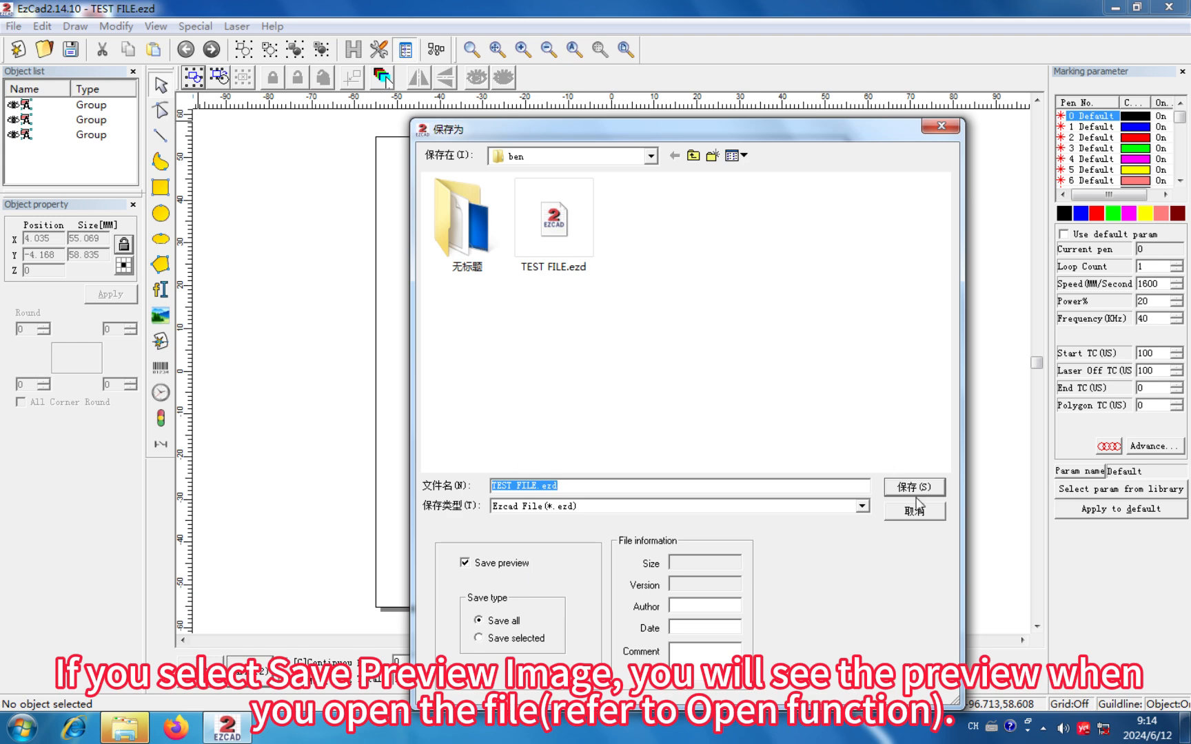
{"action": "left_click", "coordinate": [917, 510]}
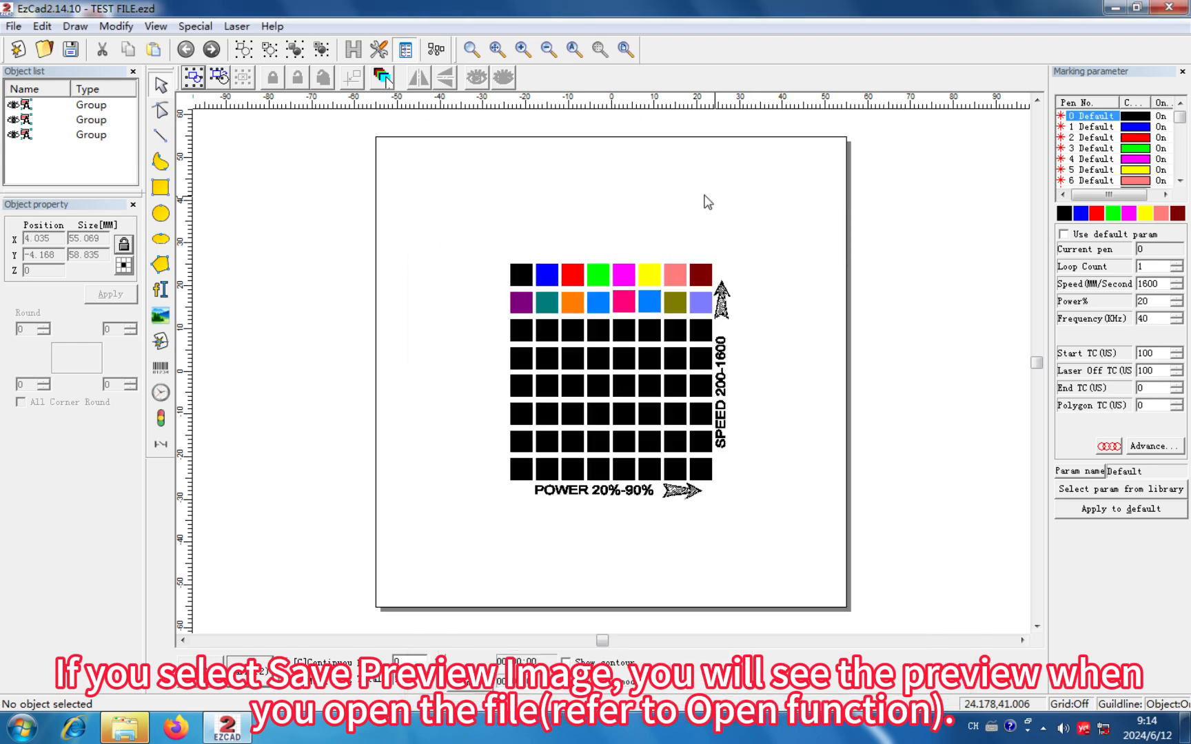
- Preview TEST FILE.ezd in the file-opening dialog and cancel without opening it
{"action": "left_click", "coordinate": [13, 27]}
{"action": "left_click", "coordinate": [49, 63]}
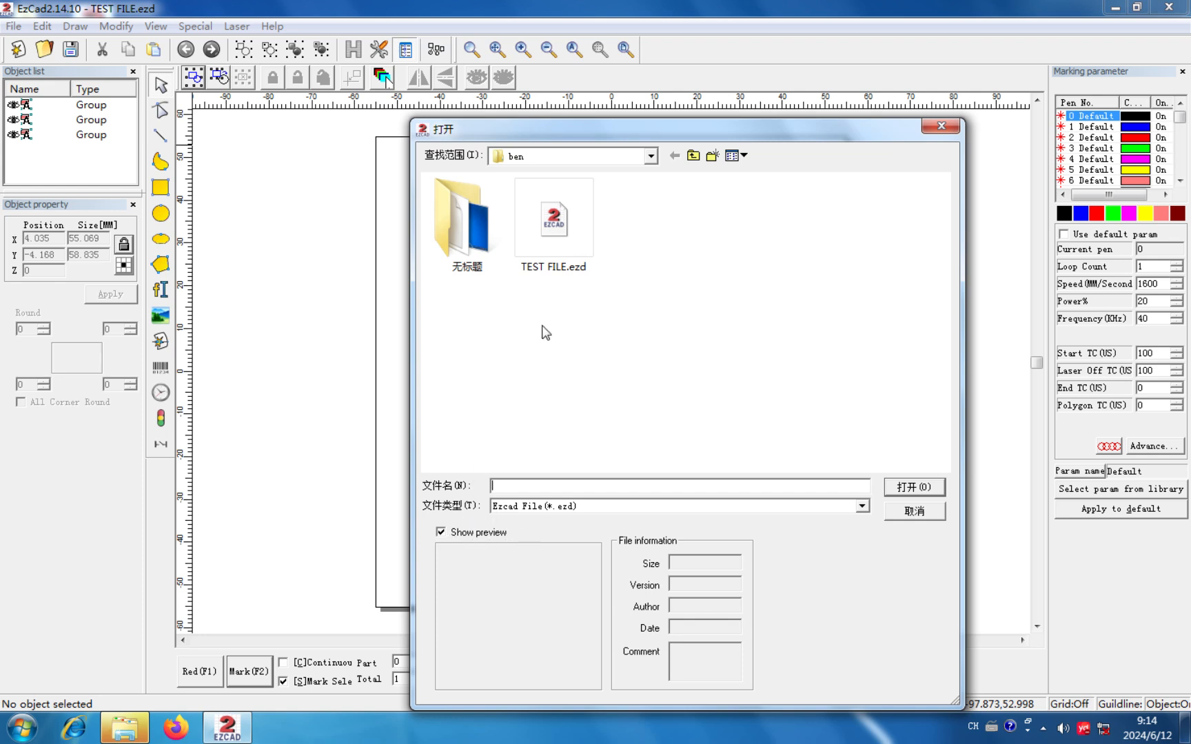
{"action": "left_click", "coordinate": [553, 227]}
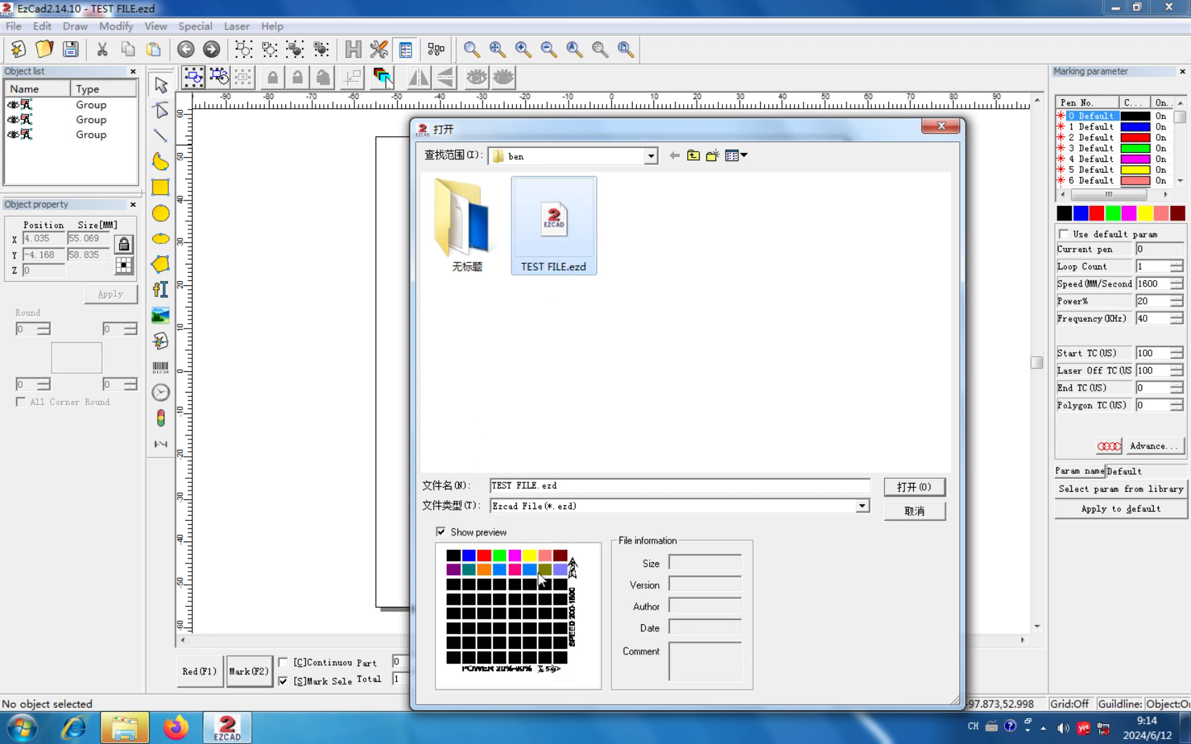
{"action": "left_click", "coordinate": [916, 513]}
- Open the System parameter dialog to view its categories and close it without changes
{"action": "left_click", "coordinate": [14, 26]}
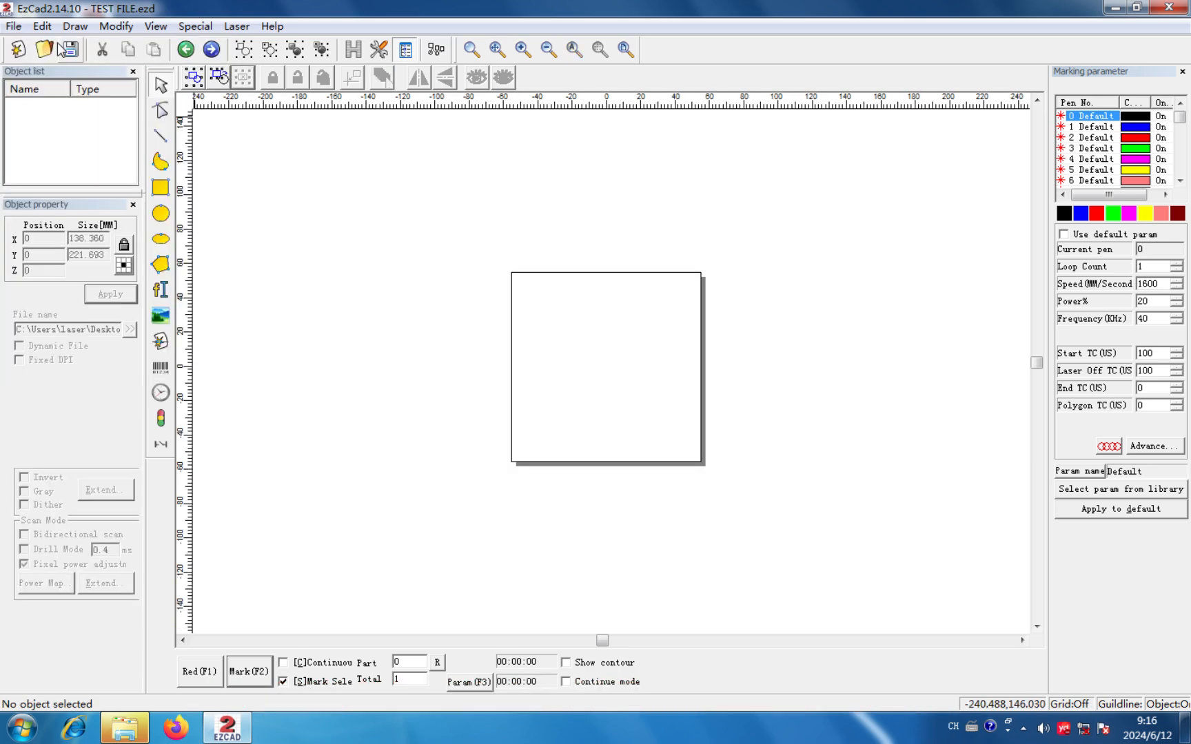
{"action": "left_click", "coordinate": [14, 26]}
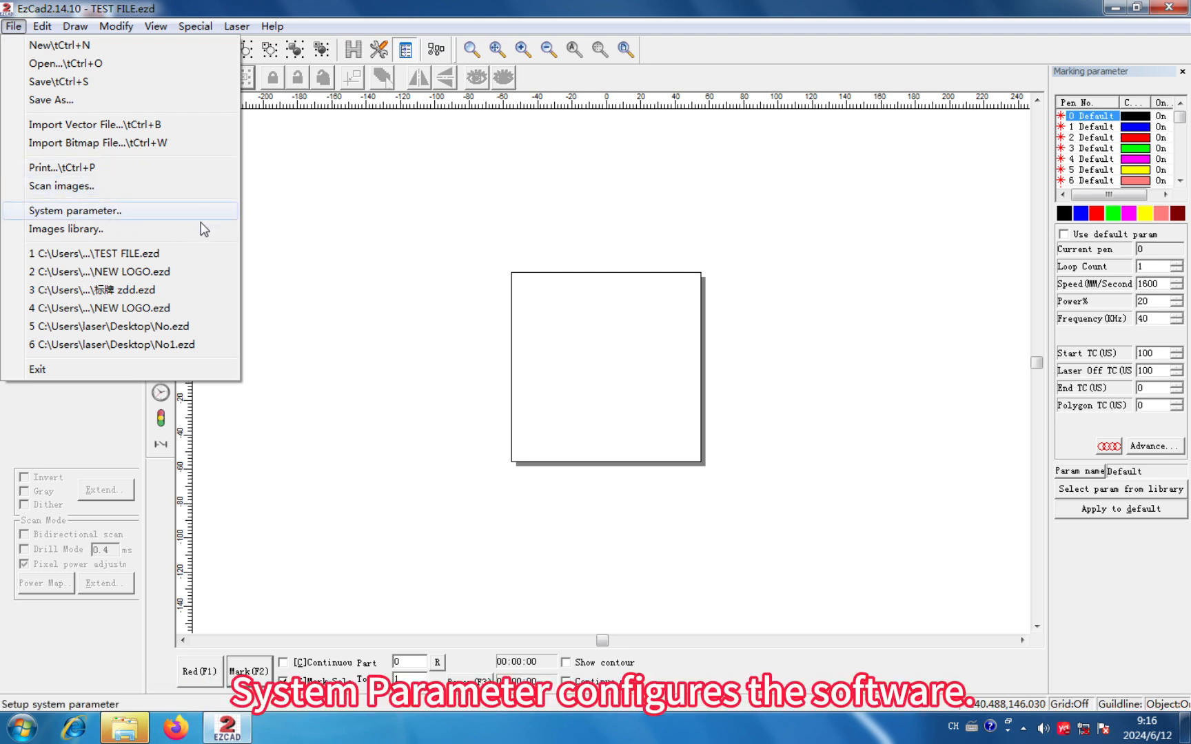
{"action": "left_click", "coordinate": [103, 214]}
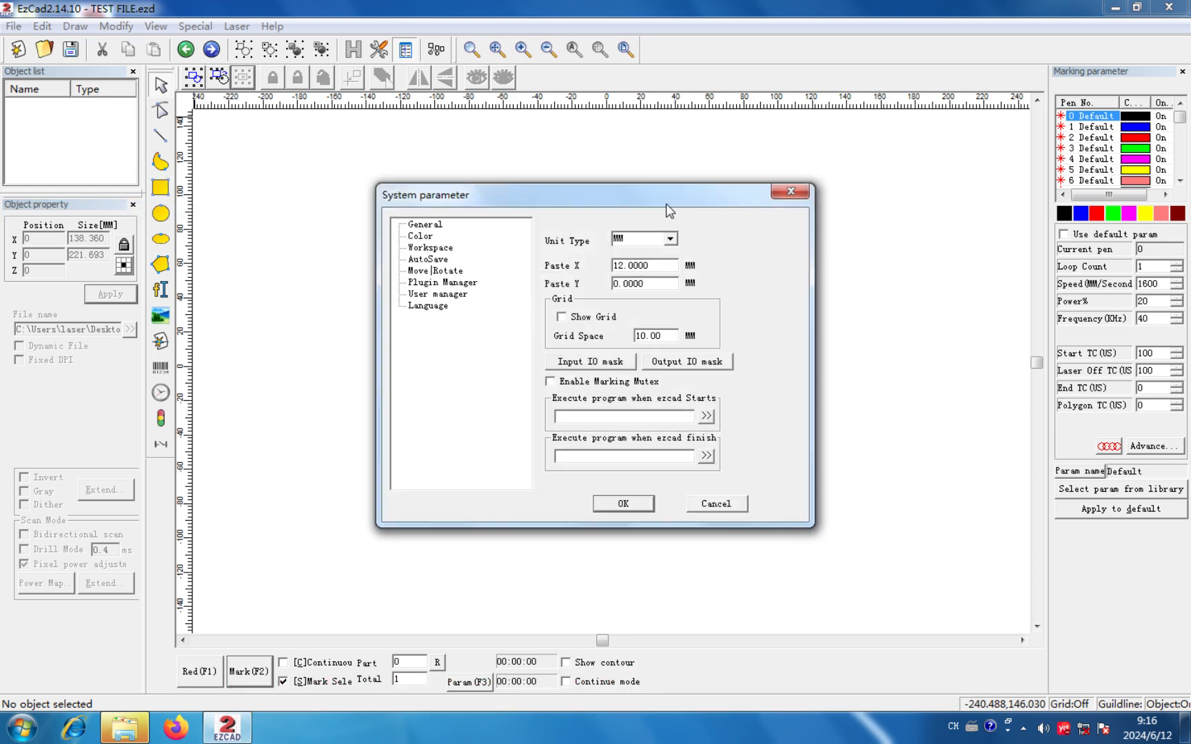
{"action": "left_click_drag", "start_coordinate": [666, 204], "coordinate": [638, 224]}
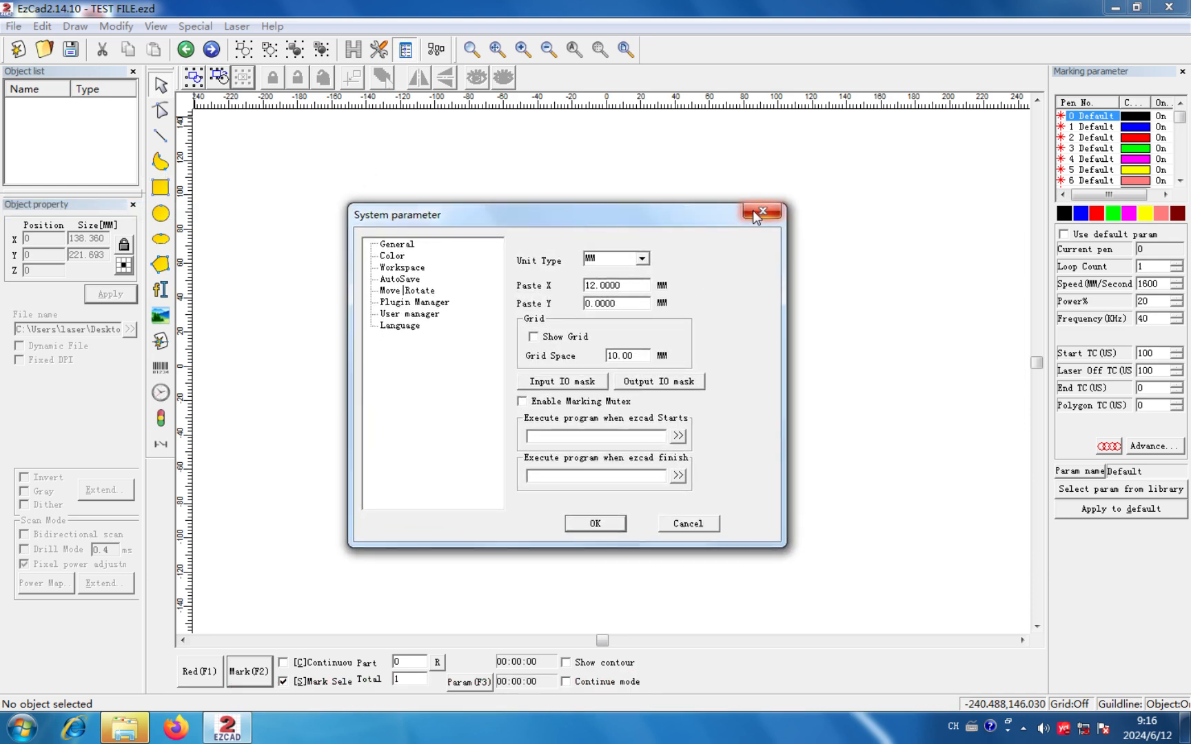
{"action": "left_click", "coordinate": [761, 211]}
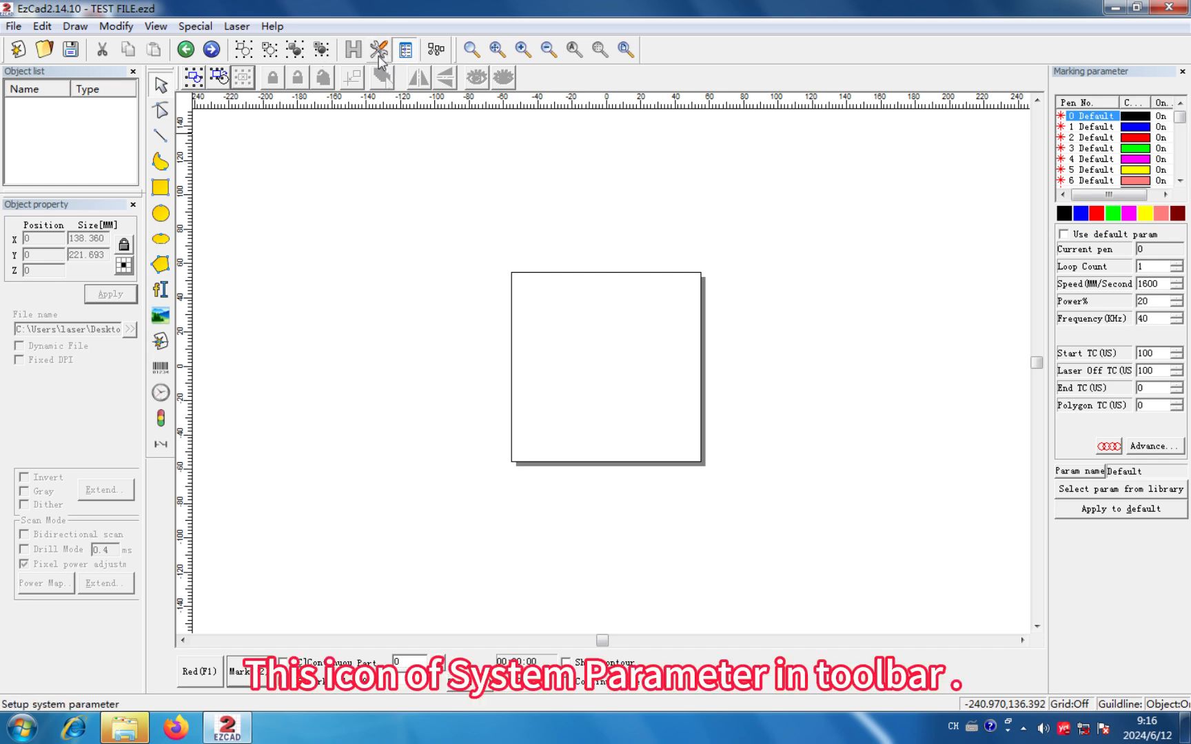
- Examine the General system parameters, including the Unit Type choices and the Paste X and Paste Y offsets, and close the dialog
{"action": "left_click", "coordinate": [13, 27]}
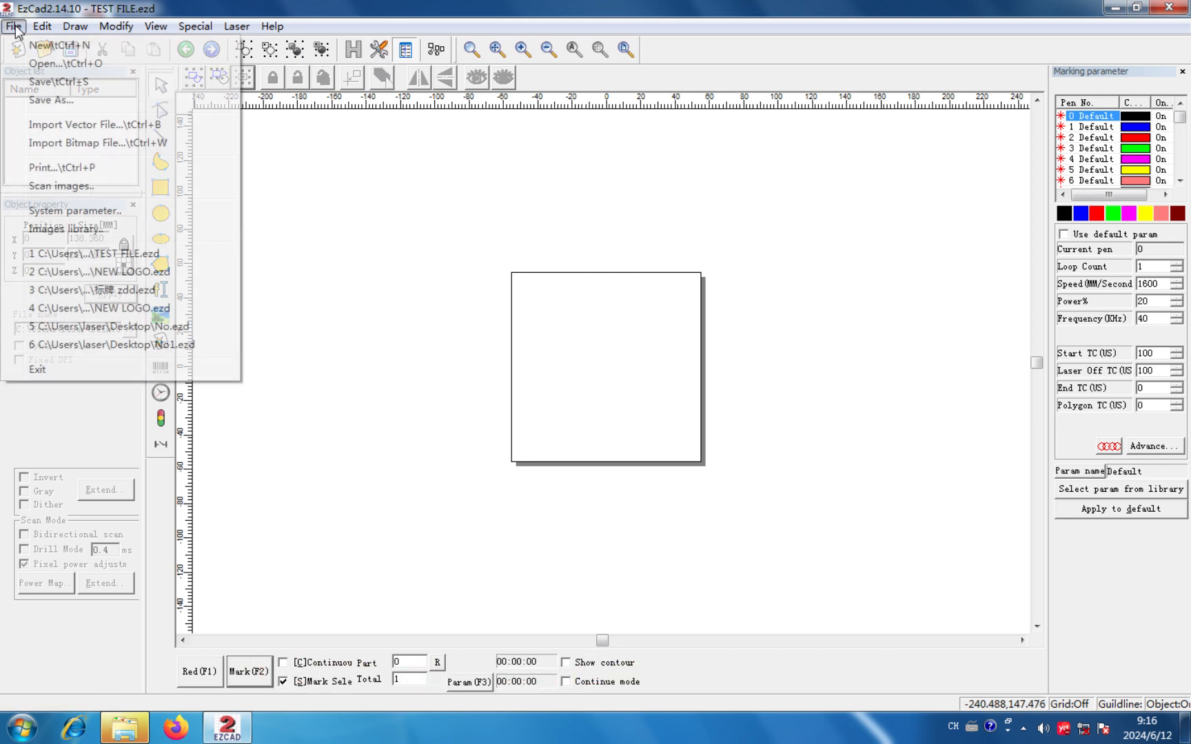
{"action": "left_click", "coordinate": [79, 211]}
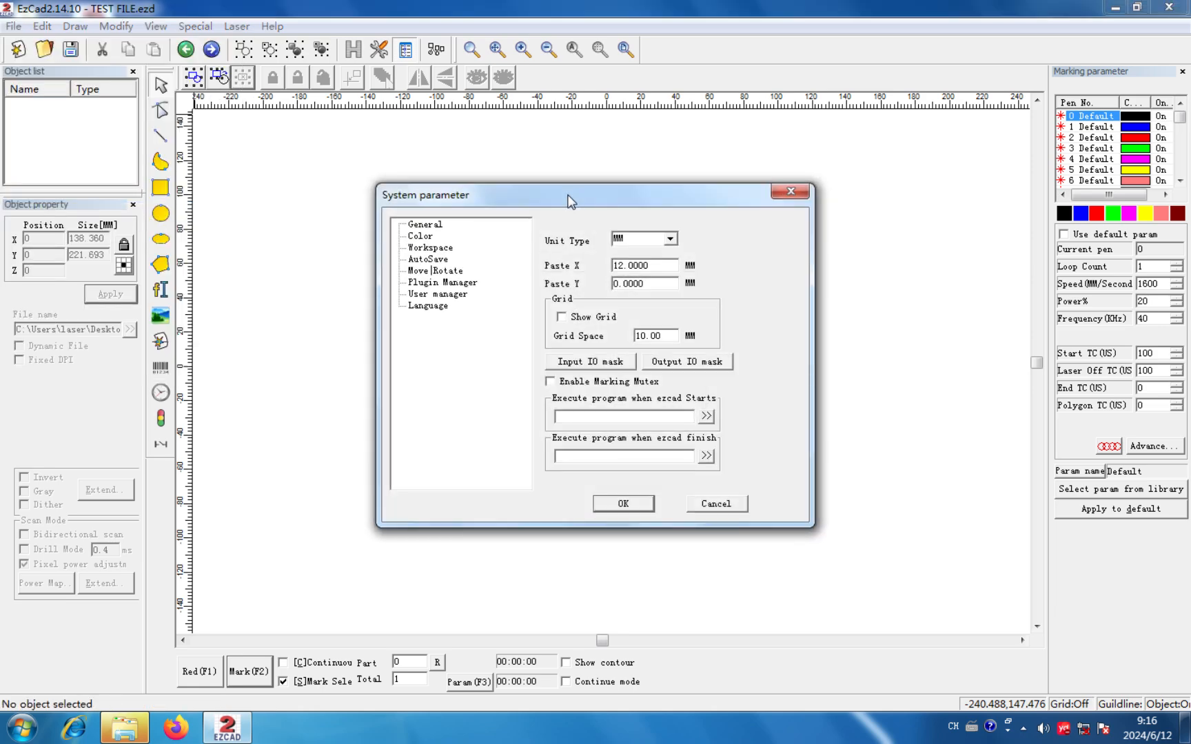
{"action": "left_click_drag", "start_coordinate": [569, 201], "coordinate": [232, 184]}
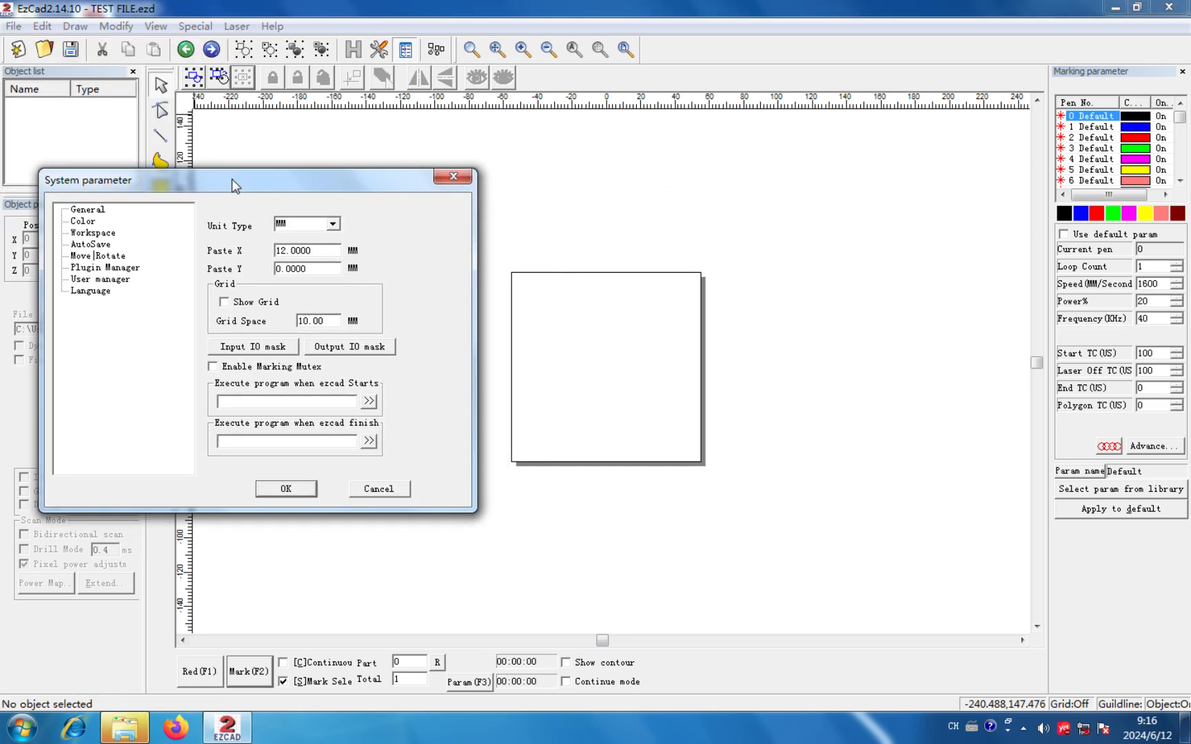
{"action": "left_click", "coordinate": [123, 214]}
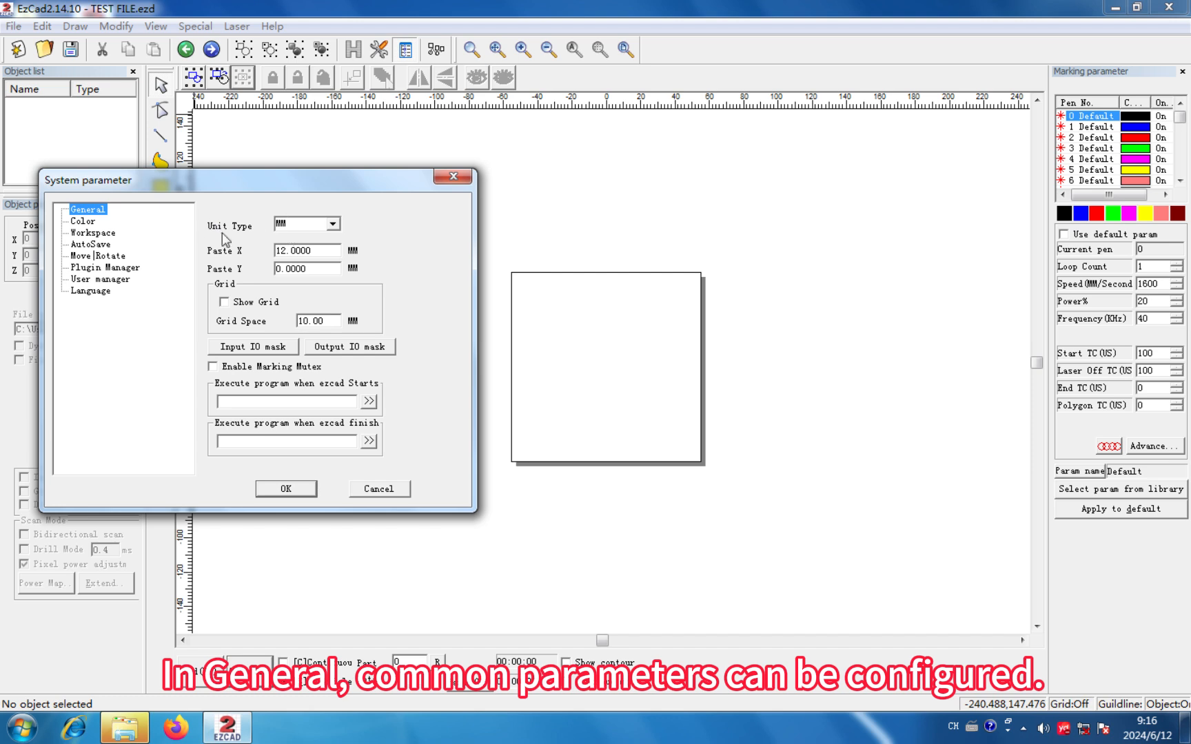
{"action": "left_click", "coordinate": [330, 224]}
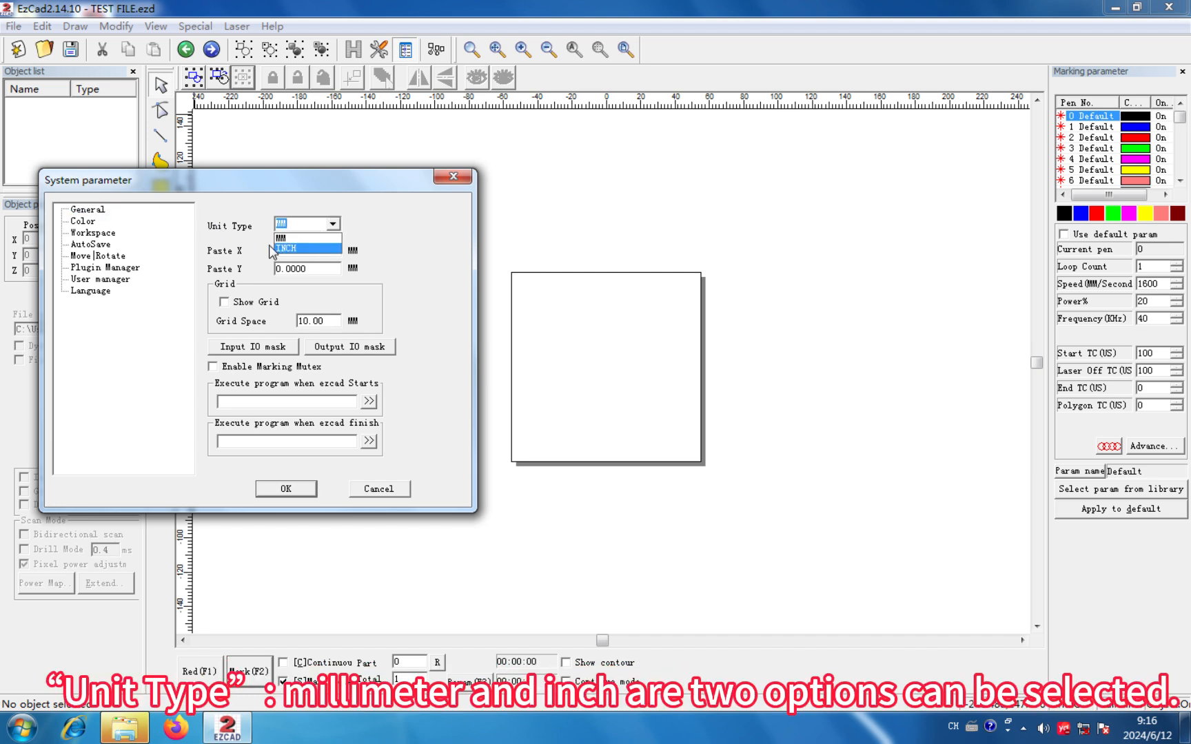
{"action": "left_click", "coordinate": [334, 225]}
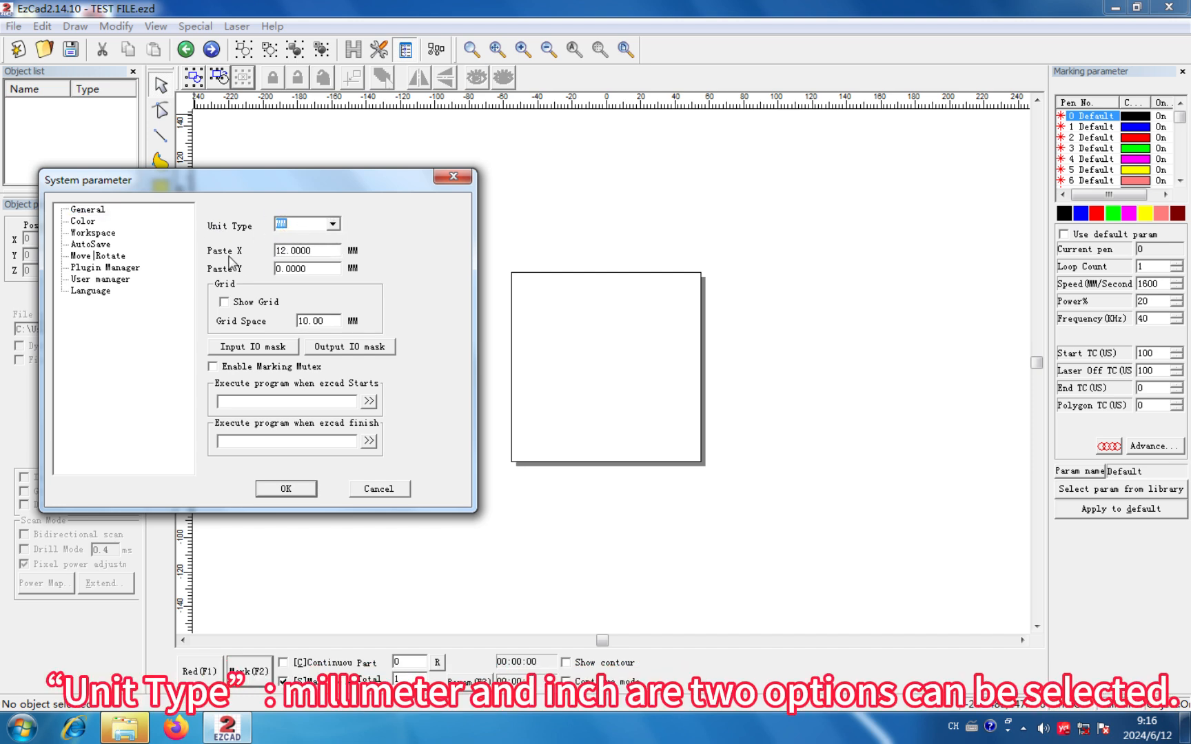
{"action": "left_click_drag", "start_coordinate": [303, 180], "coordinate": [267, 178]}
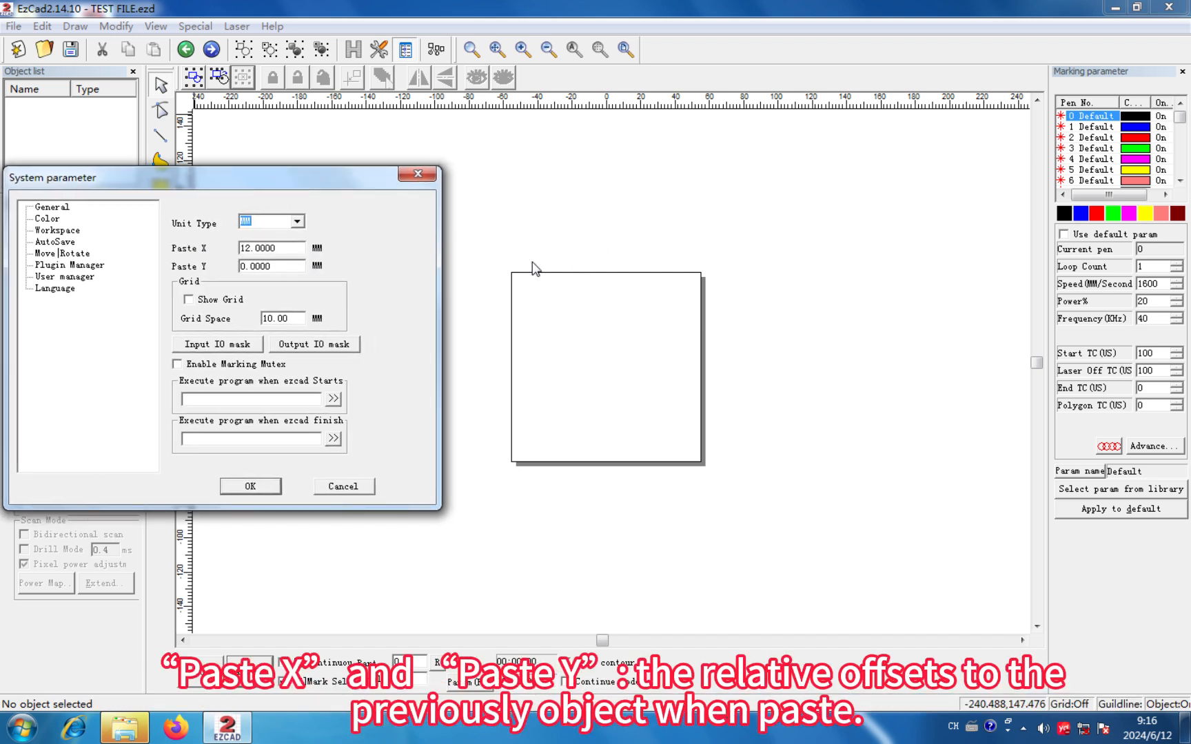
{"action": "left_click", "coordinate": [419, 174]}
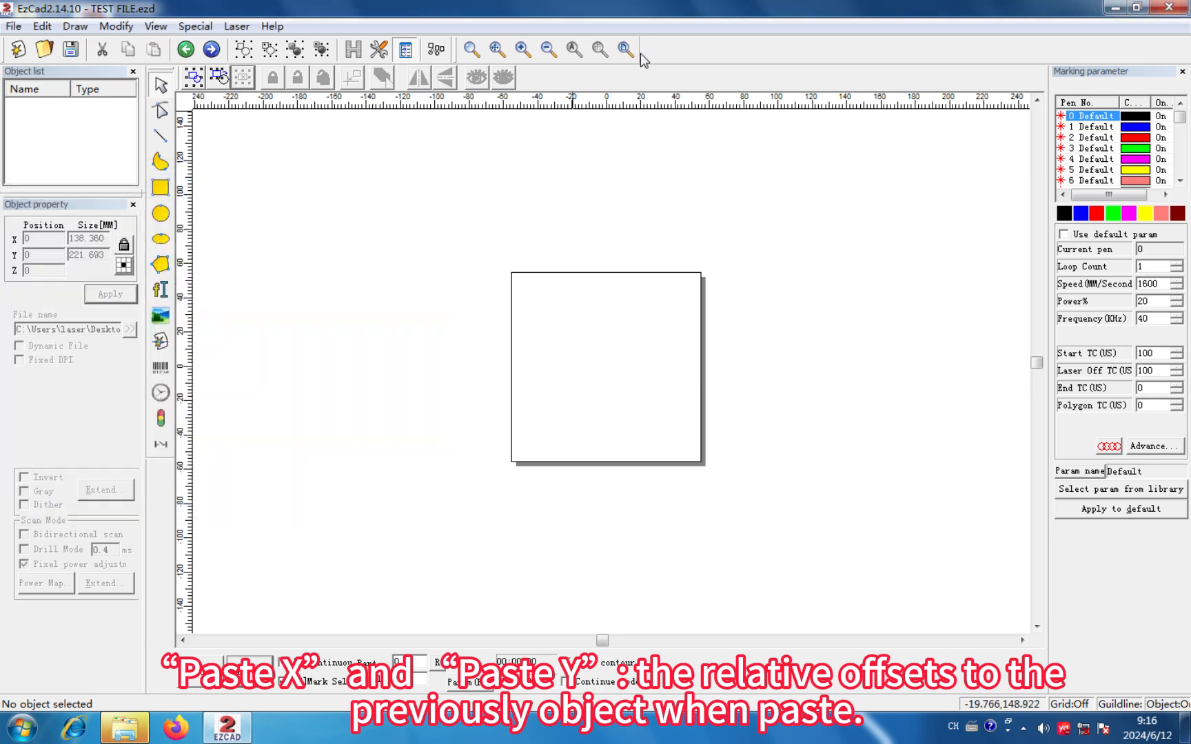
- Draw a rectangle about 15 by 12 mm in the upper-left part of the workspace and set its X size to 10 mm
{"action": "left_click", "coordinate": [626, 49]}
{"action": "left_click", "coordinate": [160, 186]}
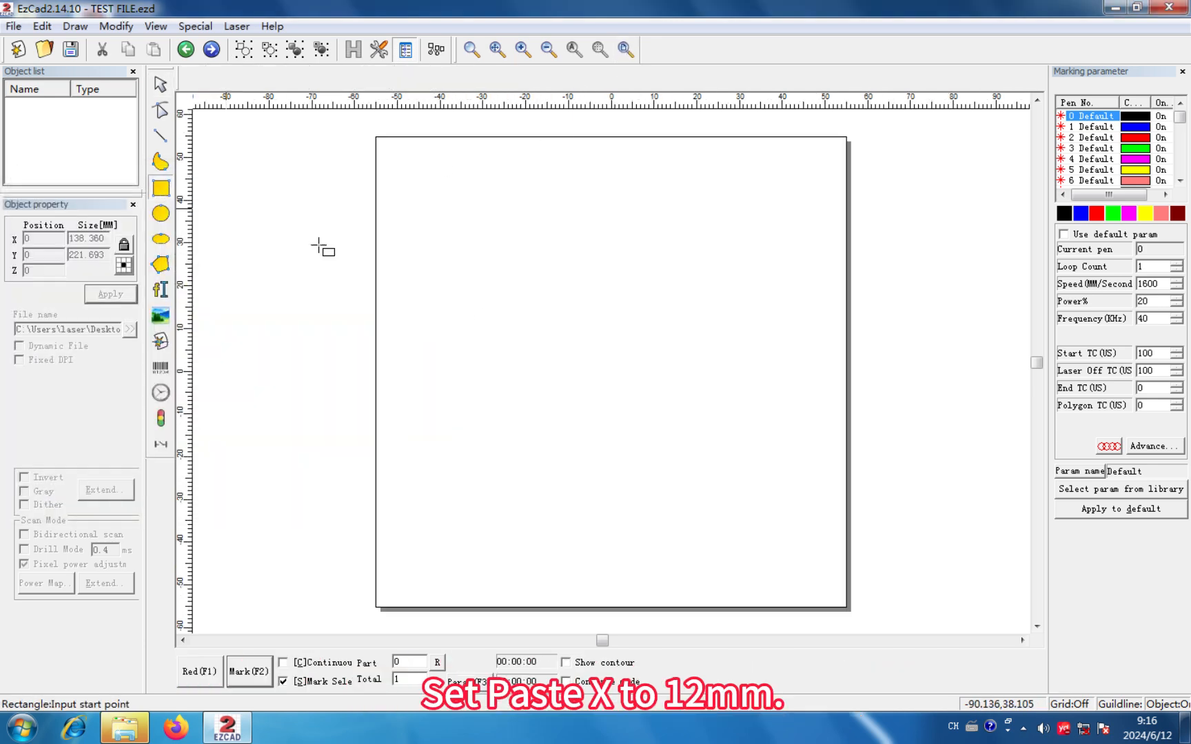
{"action": "left_click_drag", "start_coordinate": [459, 301], "coordinate": [522, 351]}
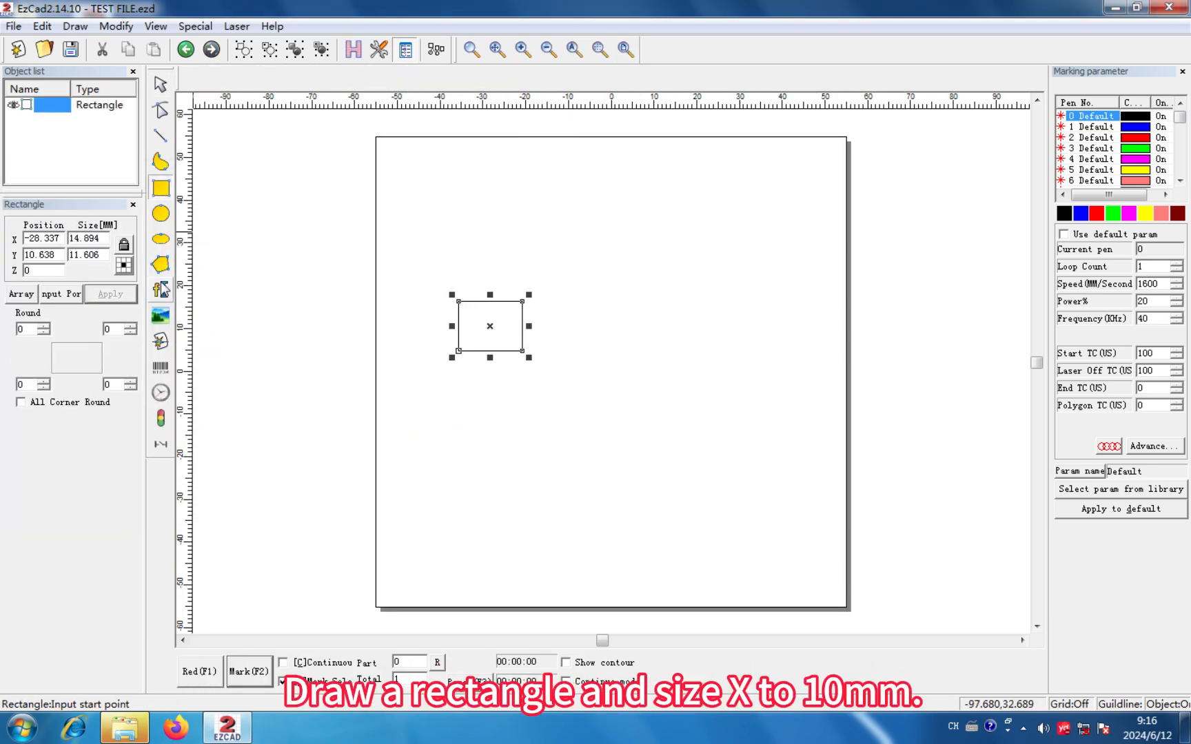
{"action": "double_click", "coordinate": [88, 238]}
{"action": "type", "text": "10"}
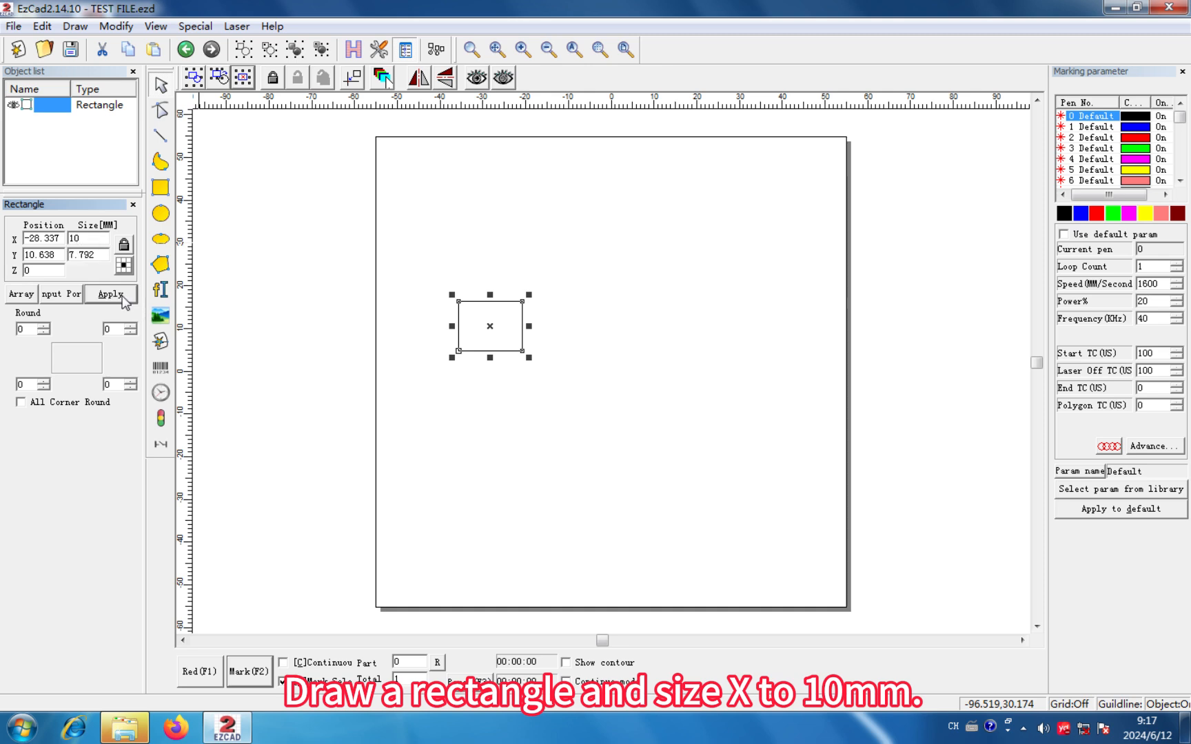
{"action": "left_click", "coordinate": [123, 297]}
- Copy the 10 mm wide rectangle and paste the duplicate using the current paste offset
{"action": "left_click_drag", "start_coordinate": [432, 285], "coordinate": [565, 388]}
{"action": "right_click", "coordinate": [499, 335]}
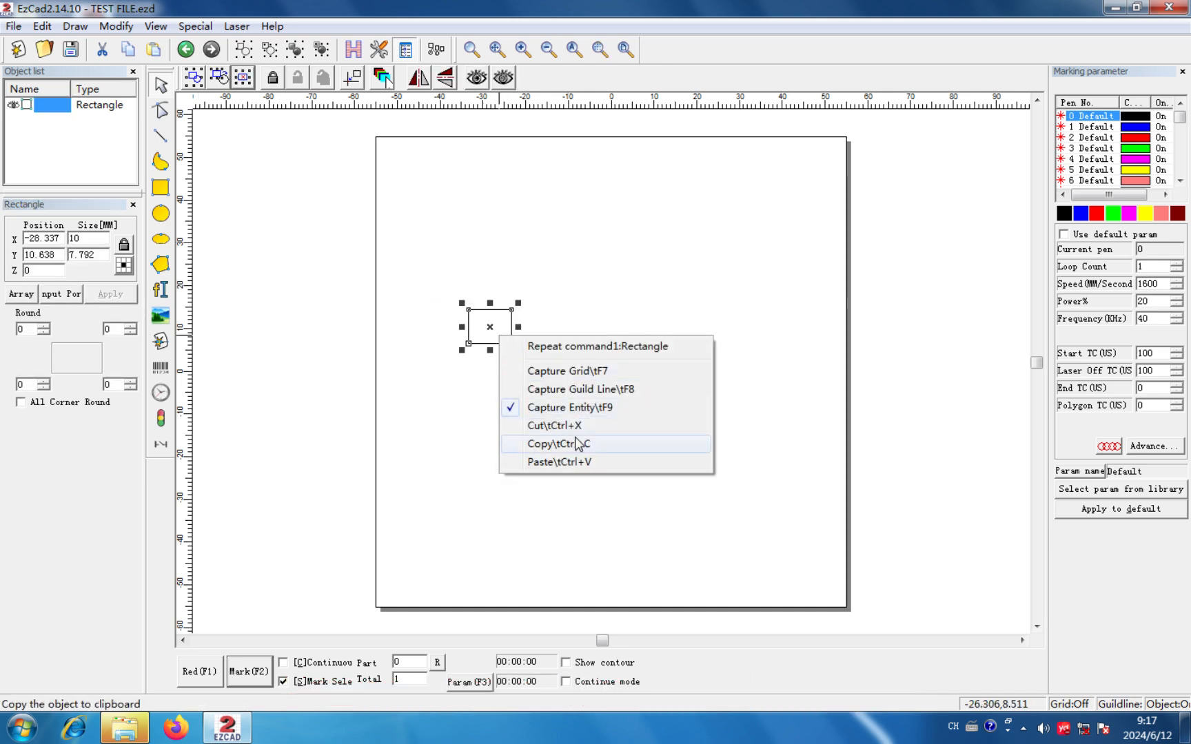
{"action": "left_click", "coordinate": [569, 445]}
{"action": "right_click", "coordinate": [502, 330]}
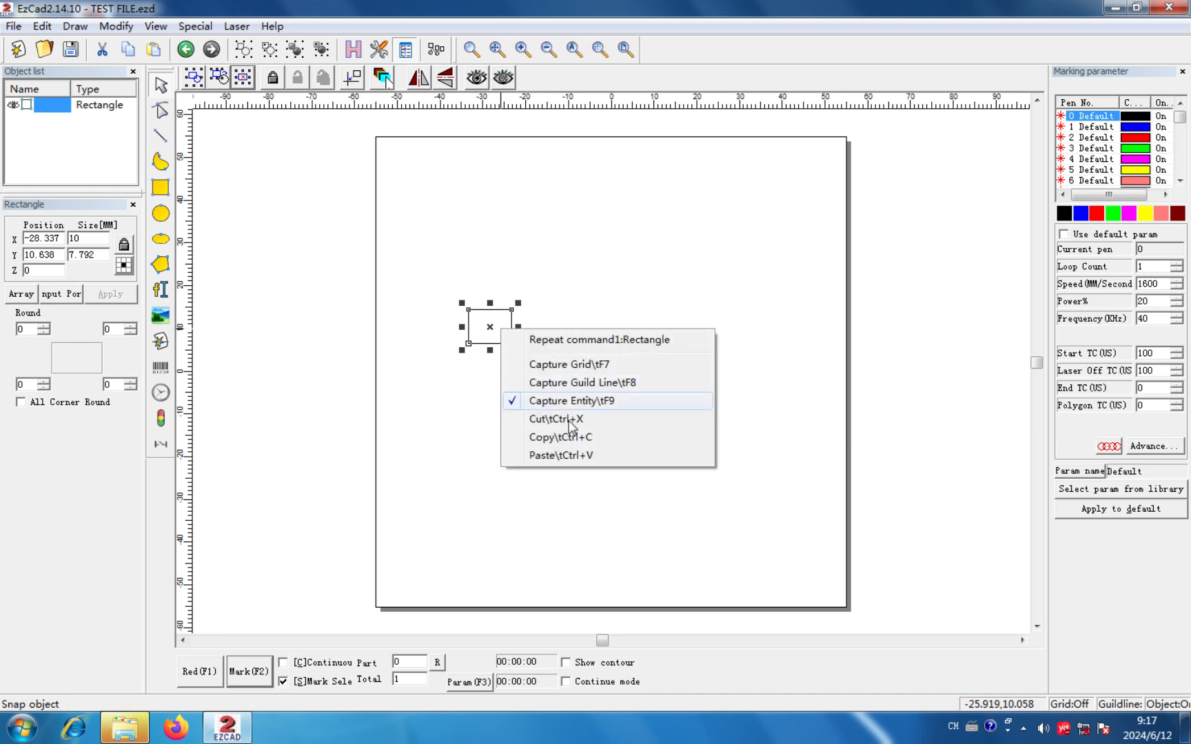
{"action": "left_click", "coordinate": [577, 452]}
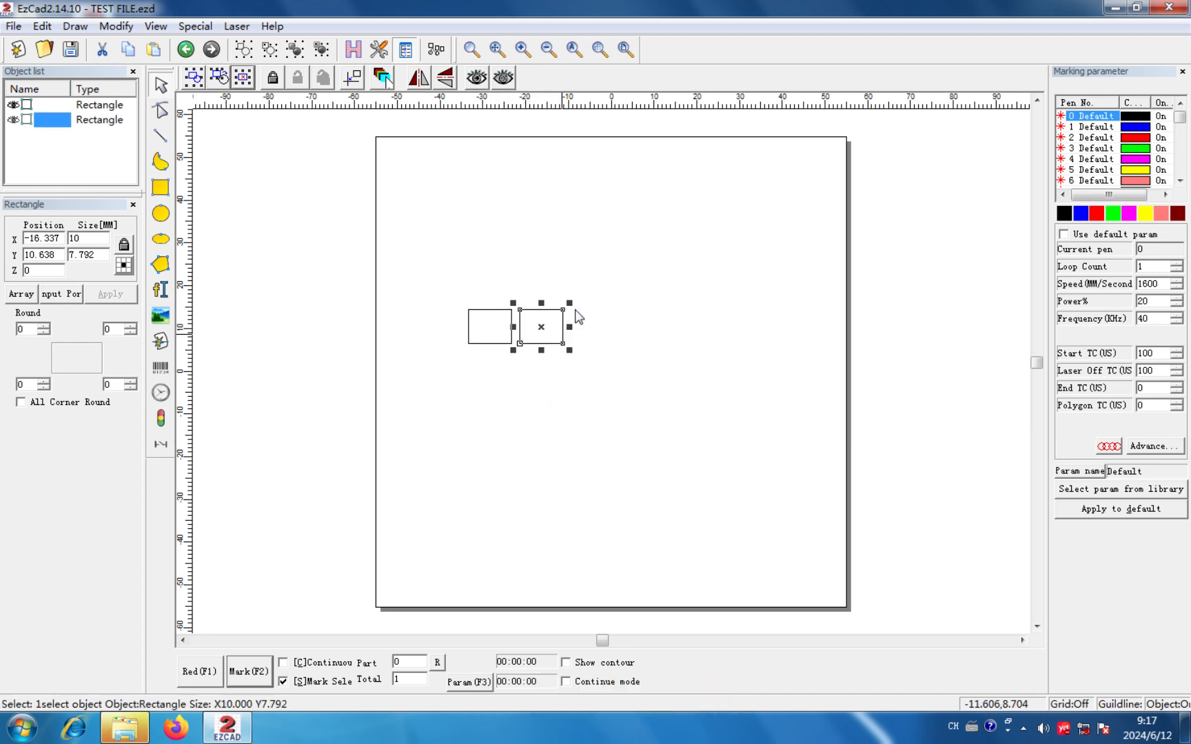
- Set the Paste X offset to 20 mm in the General system parameters and apply it
{"action": "left_click", "coordinate": [14, 26]}
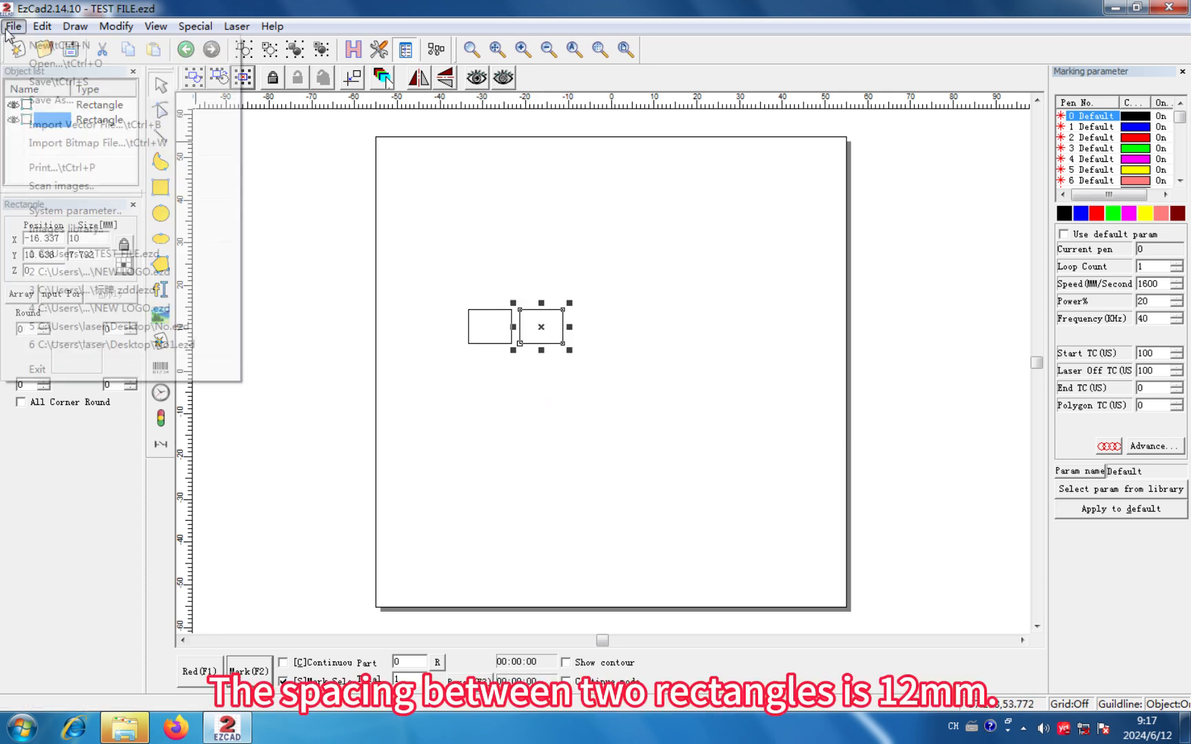
{"action": "left_click", "coordinate": [76, 211]}
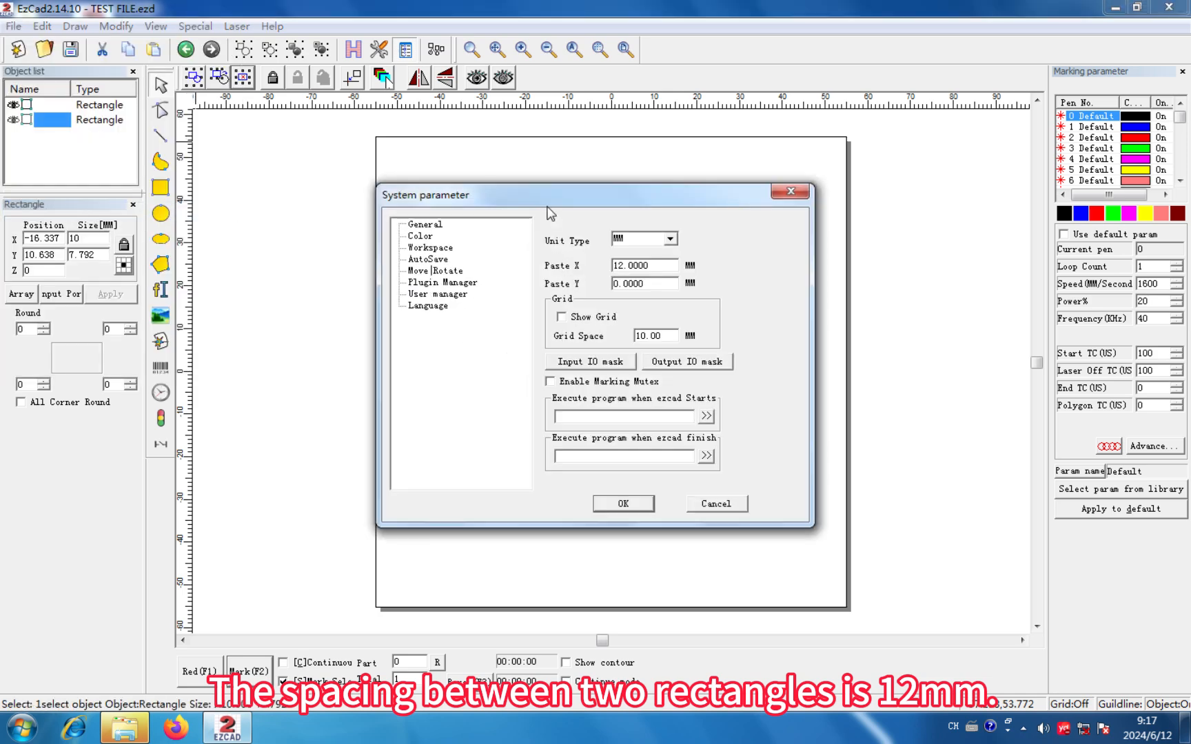
{"action": "left_click_drag", "start_coordinate": [545, 205], "coordinate": [228, 231]}
{"action": "double_click", "coordinate": [370, 295]}
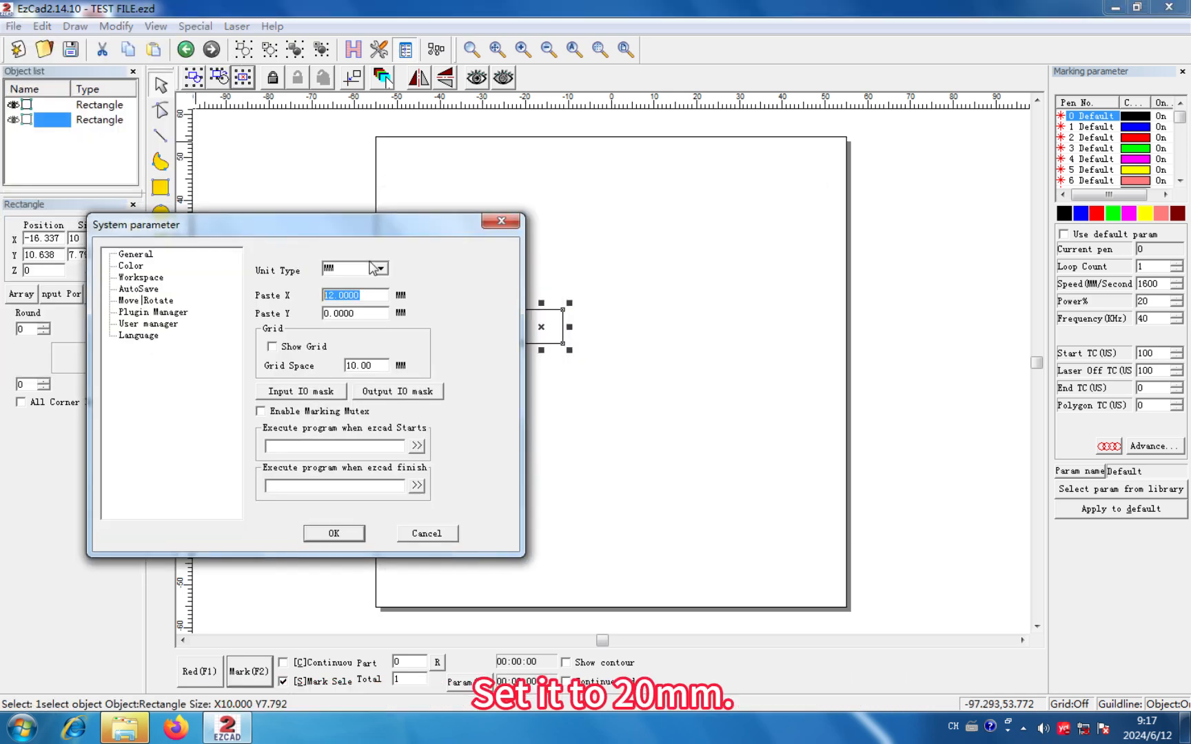
{"action": "type", "text": "20"}
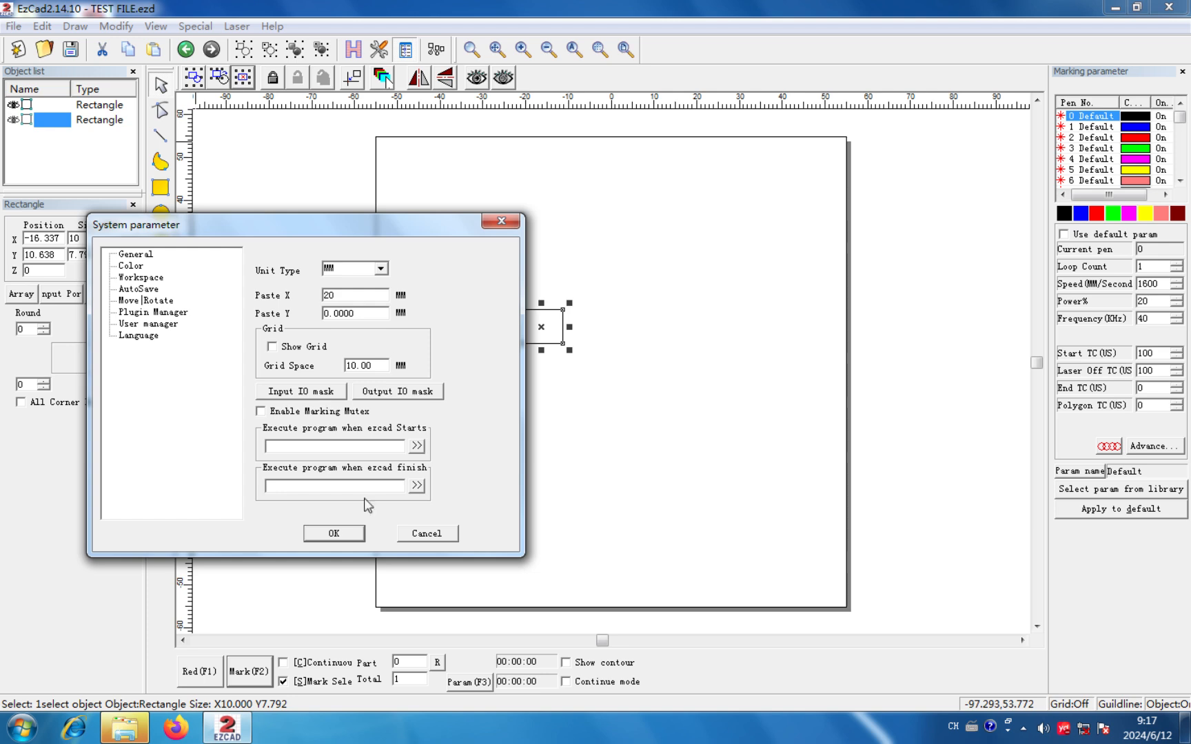
{"action": "left_click", "coordinate": [333, 532]}
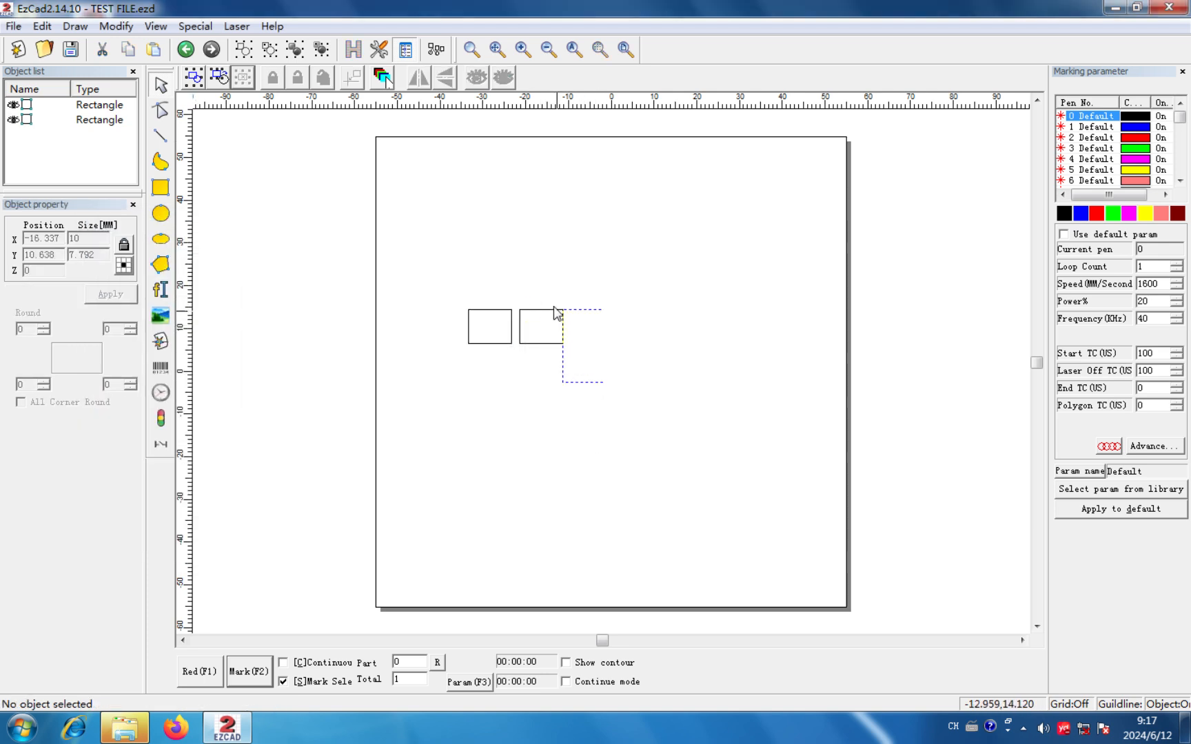
- Copy the second rectangle and paste a duplicate using the 20 mm X offset
{"action": "right_click", "coordinate": [558, 336]}
{"action": "left_click", "coordinate": [609, 440]}
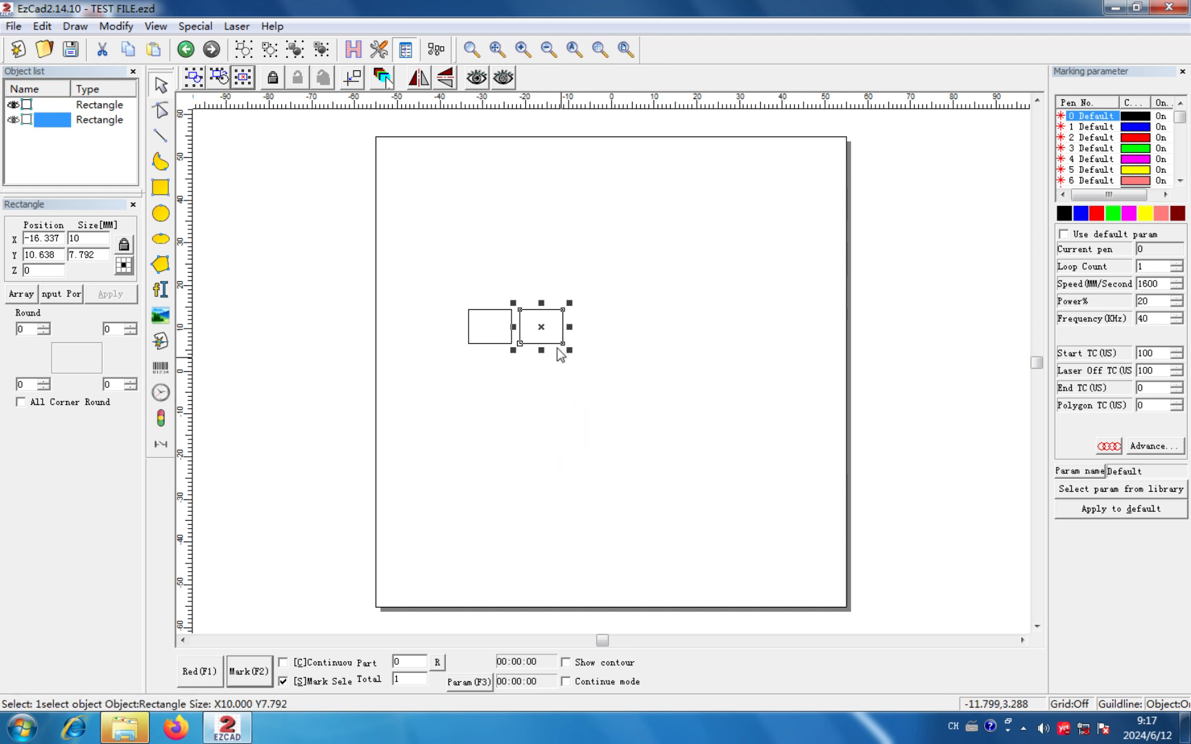
{"action": "right_click", "coordinate": [555, 331]}
{"action": "left_click", "coordinate": [613, 455]}
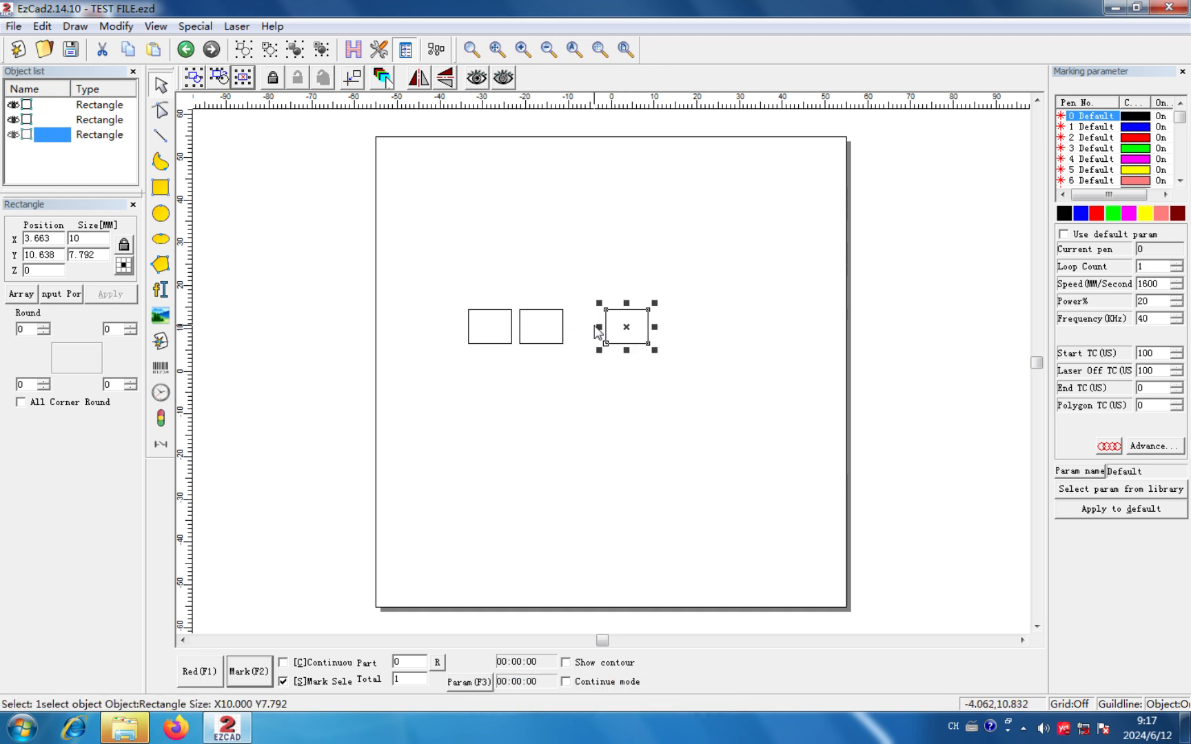
- Select all three rectangles together and delete them from the workspace
{"action": "left_click", "coordinate": [584, 327]}
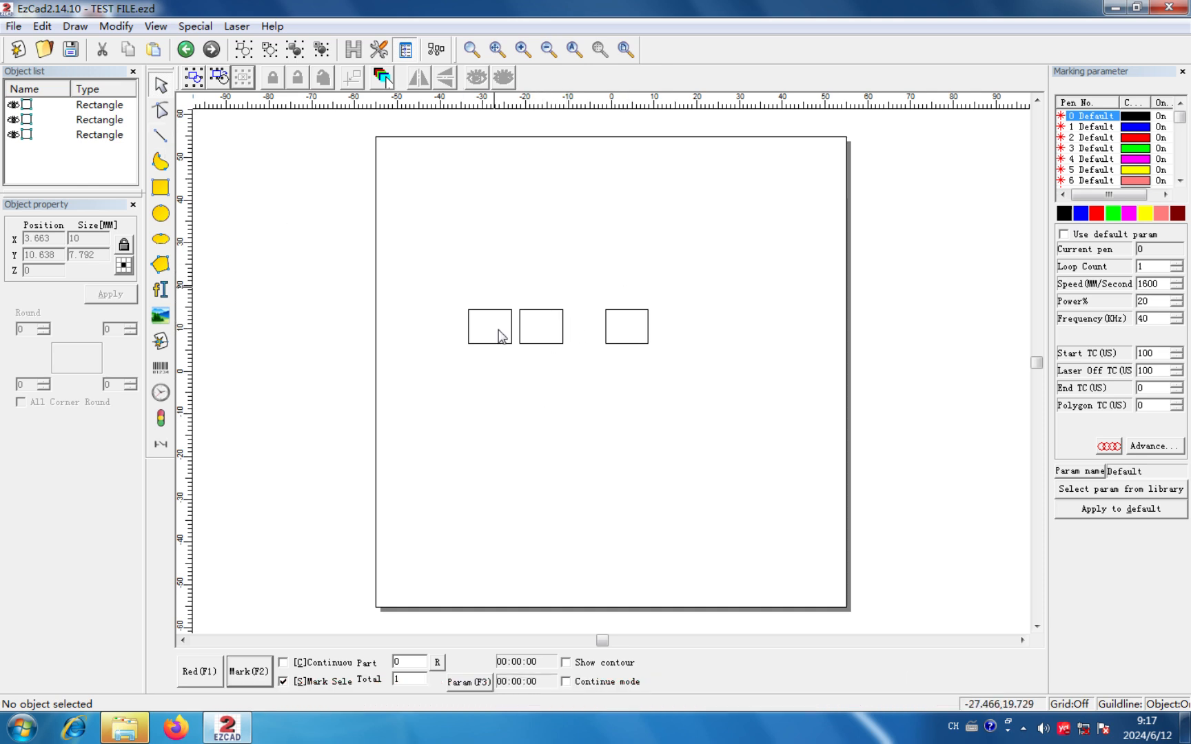
{"action": "left_click_drag", "start_coordinate": [689, 375], "coordinate": [470, 280]}
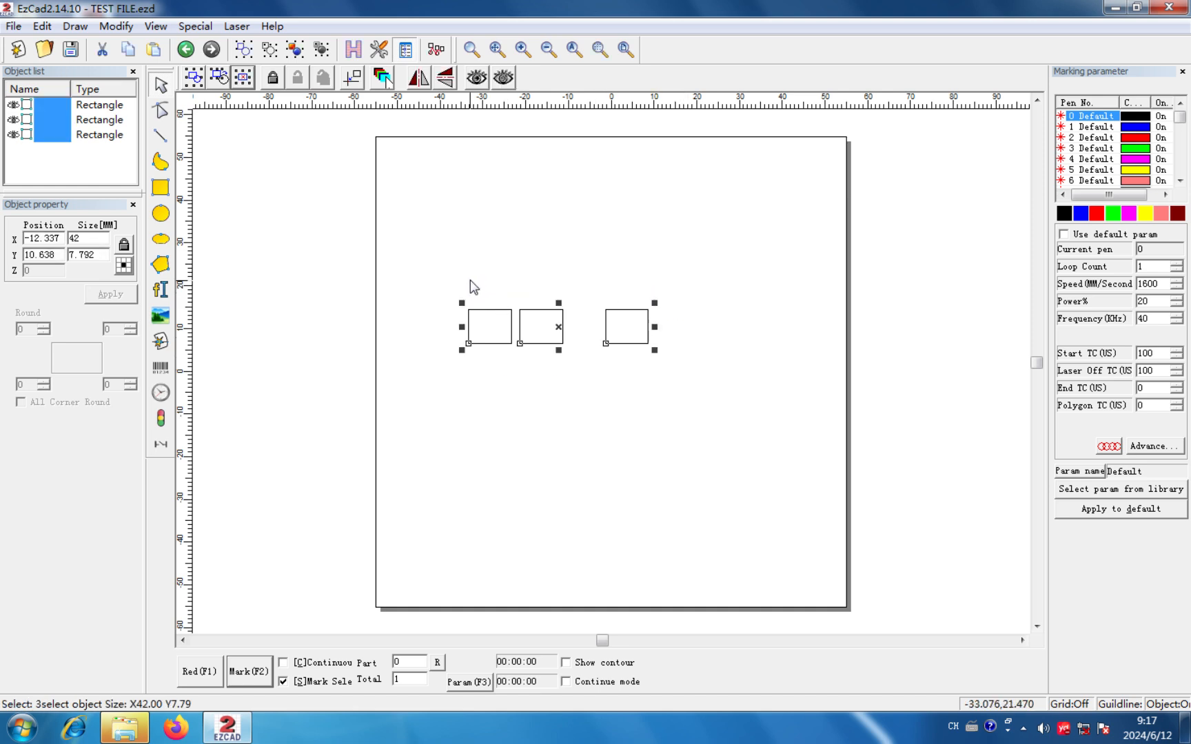
{"action": "key", "text": "Delete"}
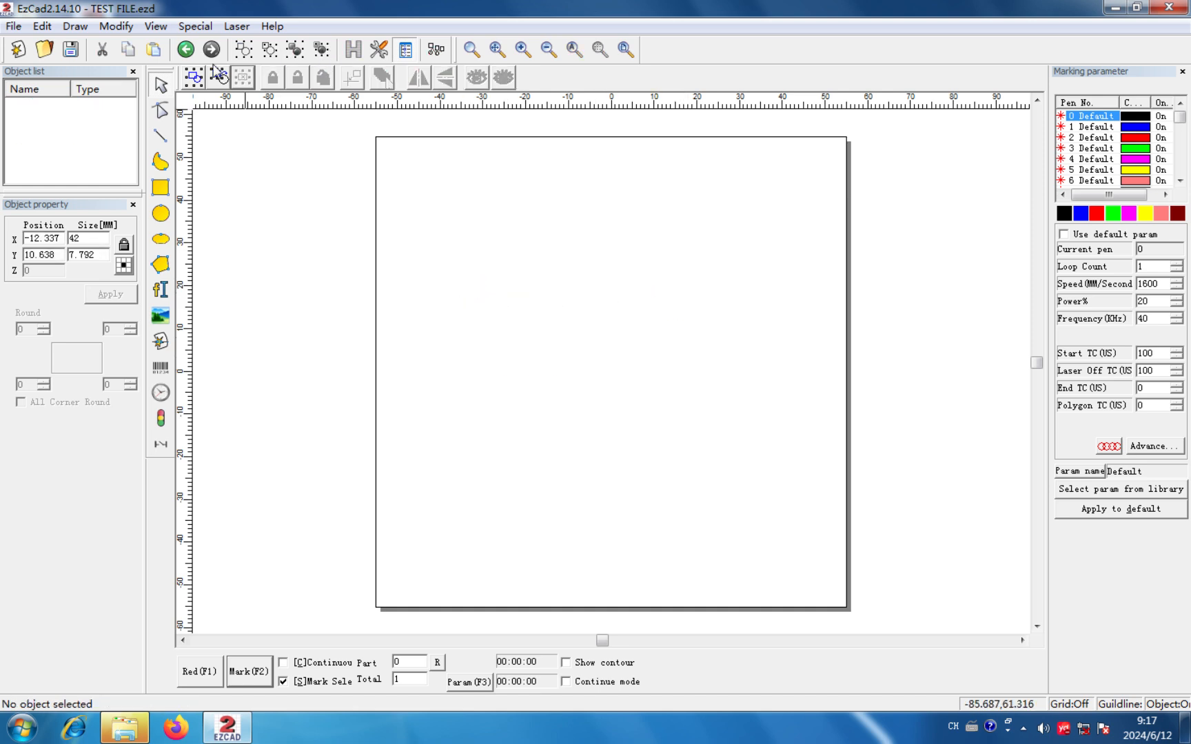
- Enable Show Grid in the General system parameters and check the grid on the canvas
{"action": "left_click", "coordinate": [353, 49]}
{"action": "left_click_drag", "start_coordinate": [507, 195], "coordinate": [298, 200]}
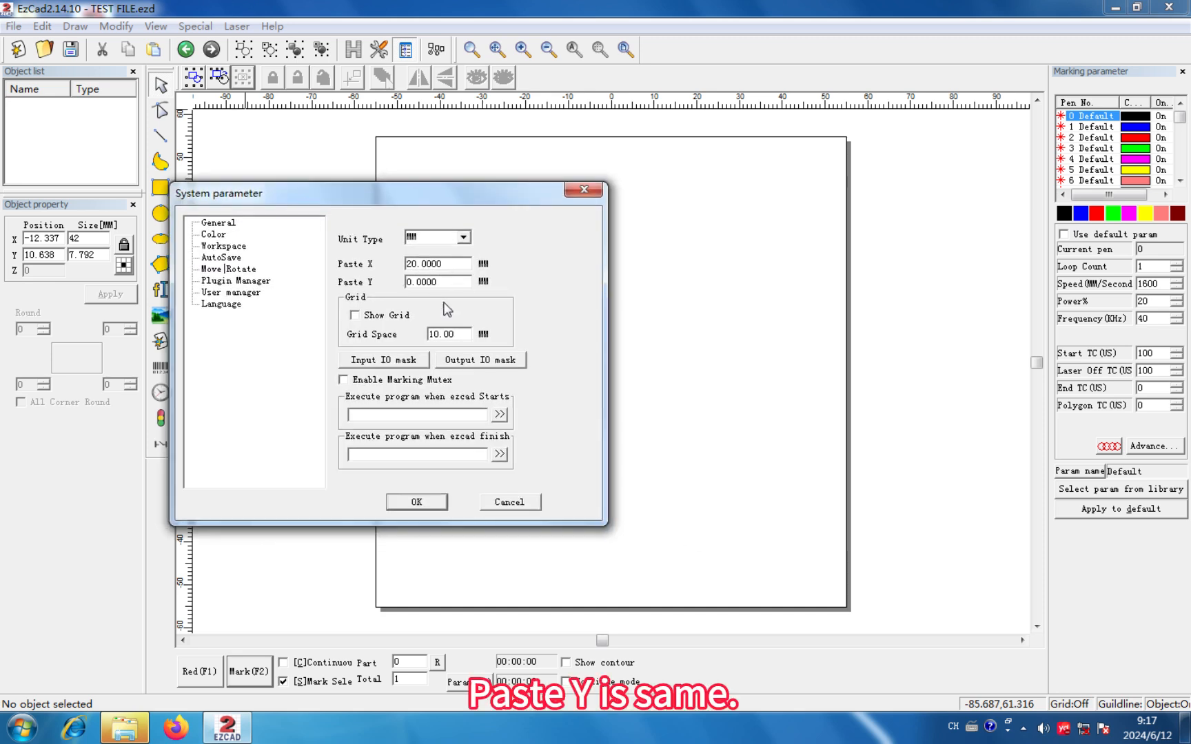
{"action": "left_click", "coordinate": [355, 316]}
{"action": "left_click", "coordinate": [416, 502]}
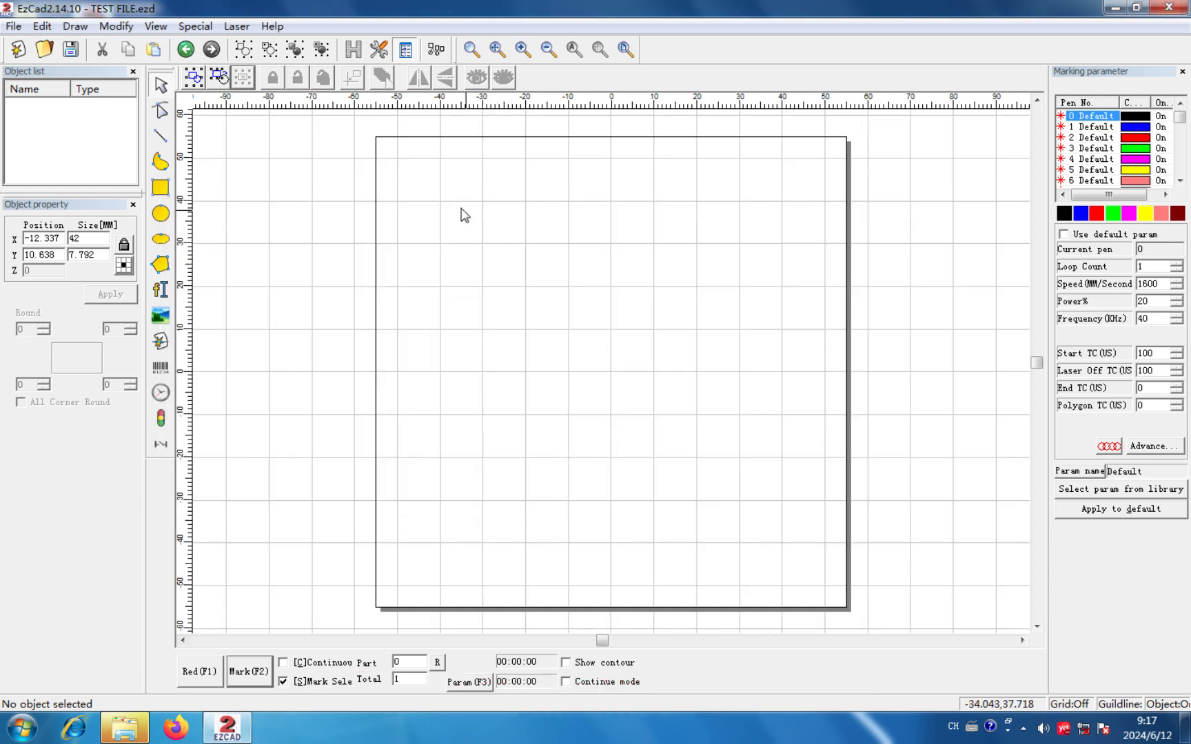
{"action": "scroll", "coordinate": [590, 145], "scroll_direction": "down", "scroll_amount": 2}
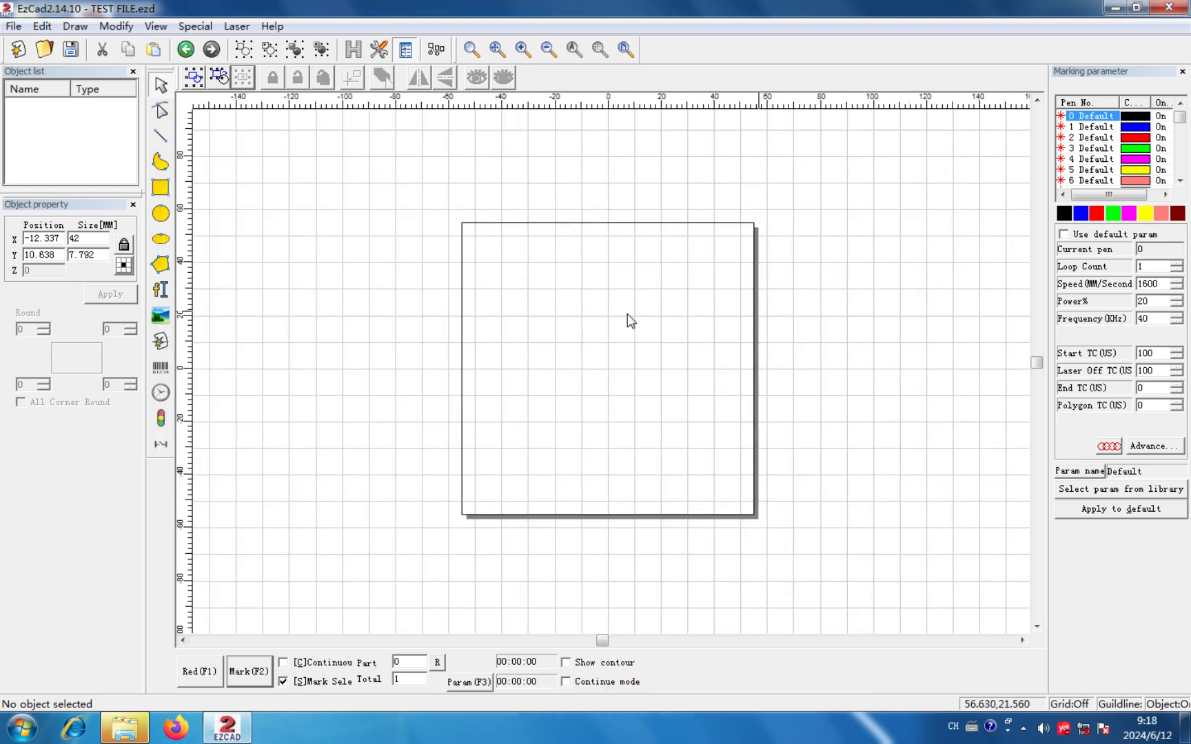
- Set the Grid Space to 20 mm in the General system parameters and apply it
{"action": "left_click", "coordinate": [379, 49]}
{"action": "left_click_drag", "start_coordinate": [569, 200], "coordinate": [347, 207]}
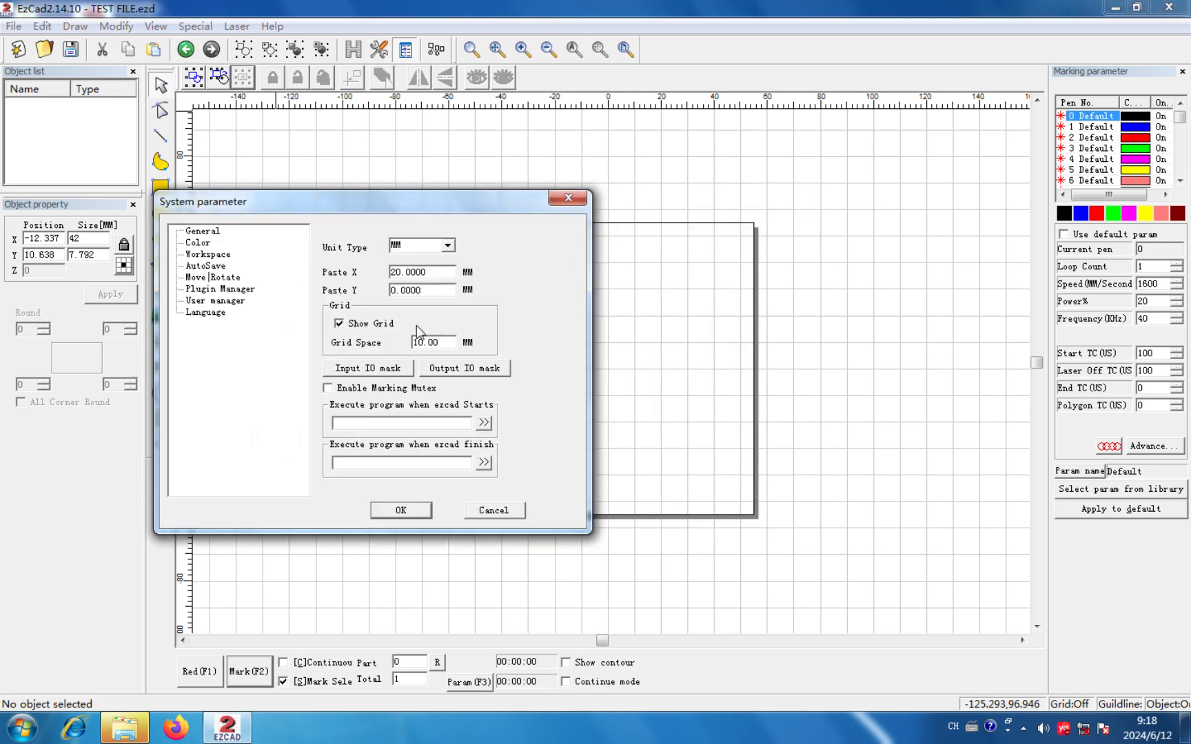
{"action": "double_click", "coordinate": [448, 342]}
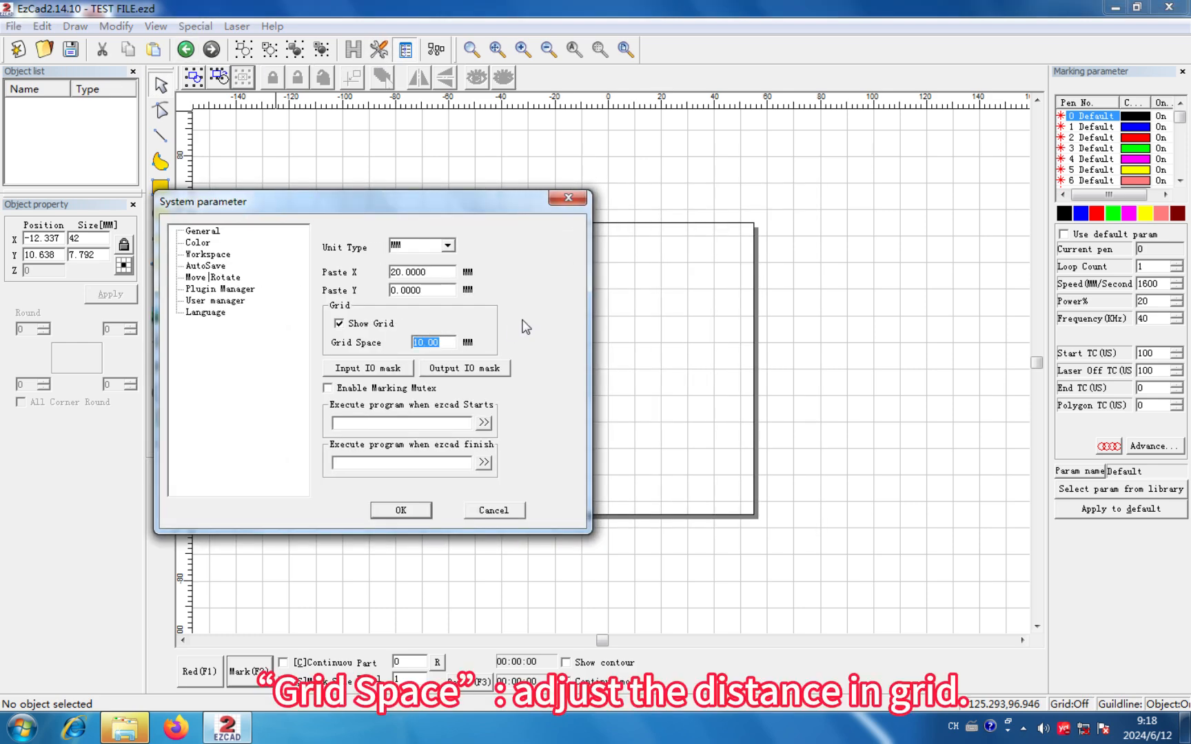
{"action": "left_click", "coordinate": [407, 509]}
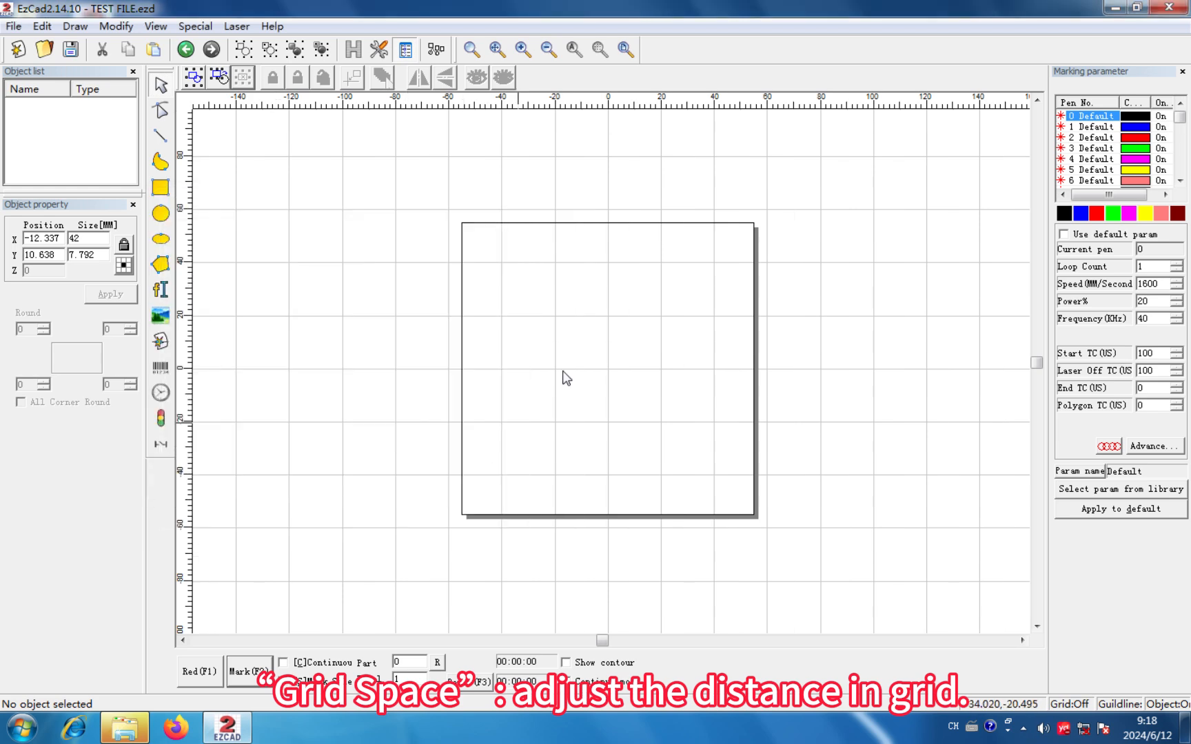
- View the Input IO mask and Output IO mask settings without changing them, and turn on Enable Marking Mutex
{"action": "left_click", "coordinate": [407, 50]}
{"action": "left_click_drag", "start_coordinate": [500, 200], "coordinate": [115, 153]}
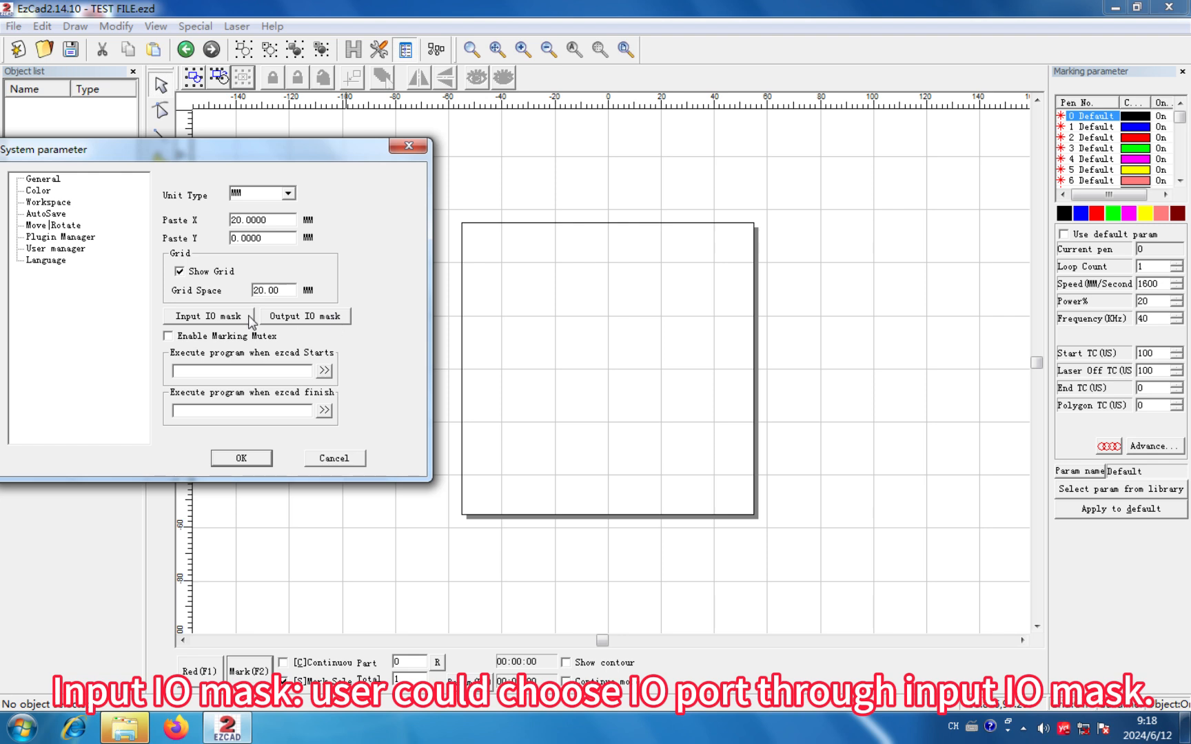
{"action": "left_click", "coordinate": [210, 319]}
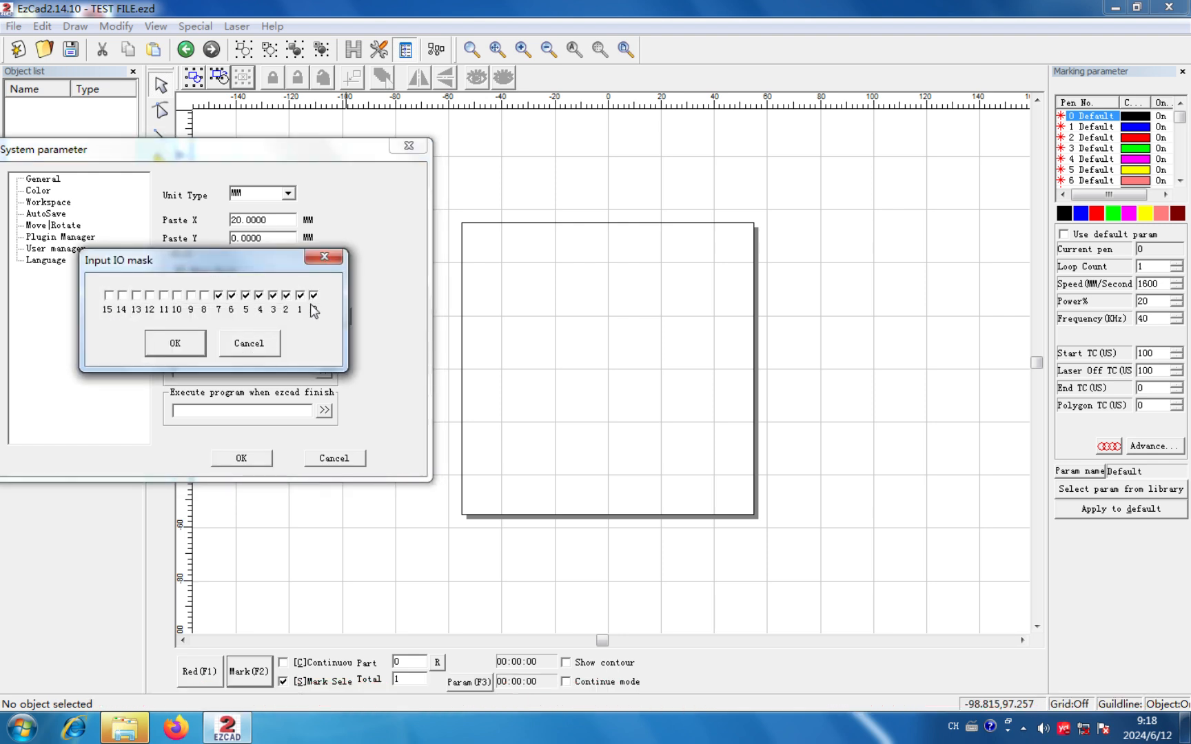
{"action": "left_click", "coordinate": [243, 342]}
{"action": "left_click", "coordinate": [311, 316]}
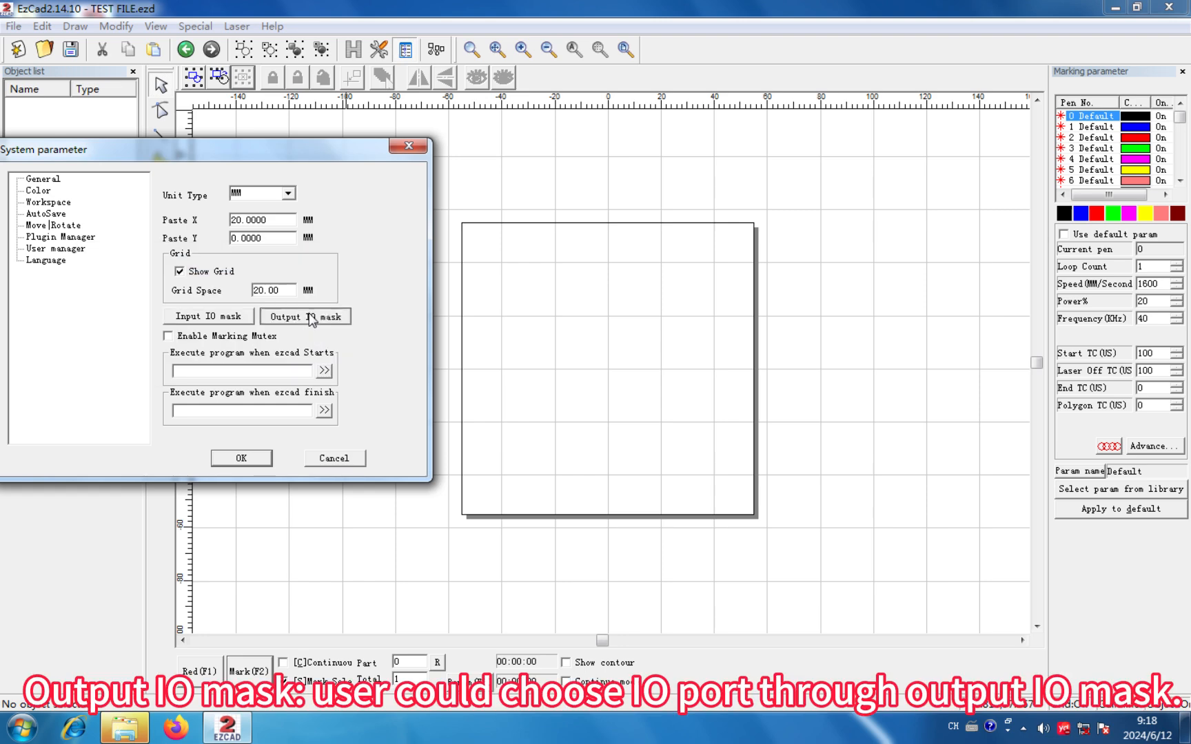
{"action": "left_click", "coordinate": [240, 348]}
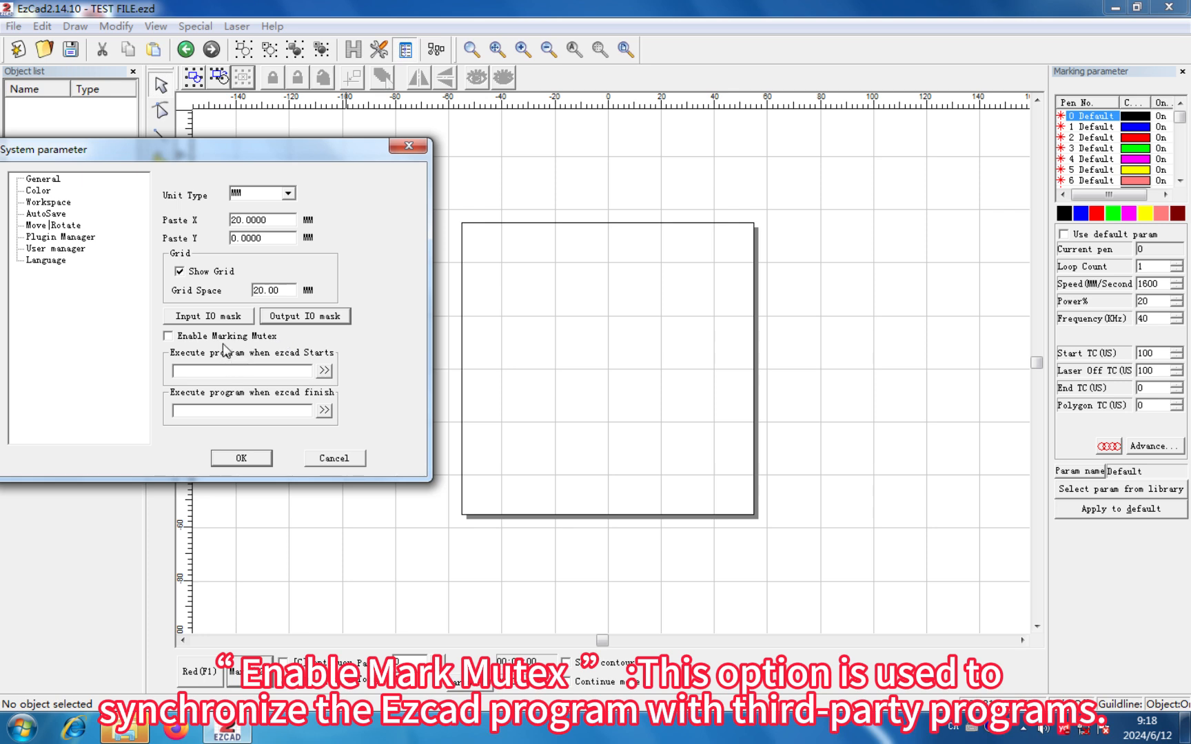
{"action": "left_click", "coordinate": [169, 337]}
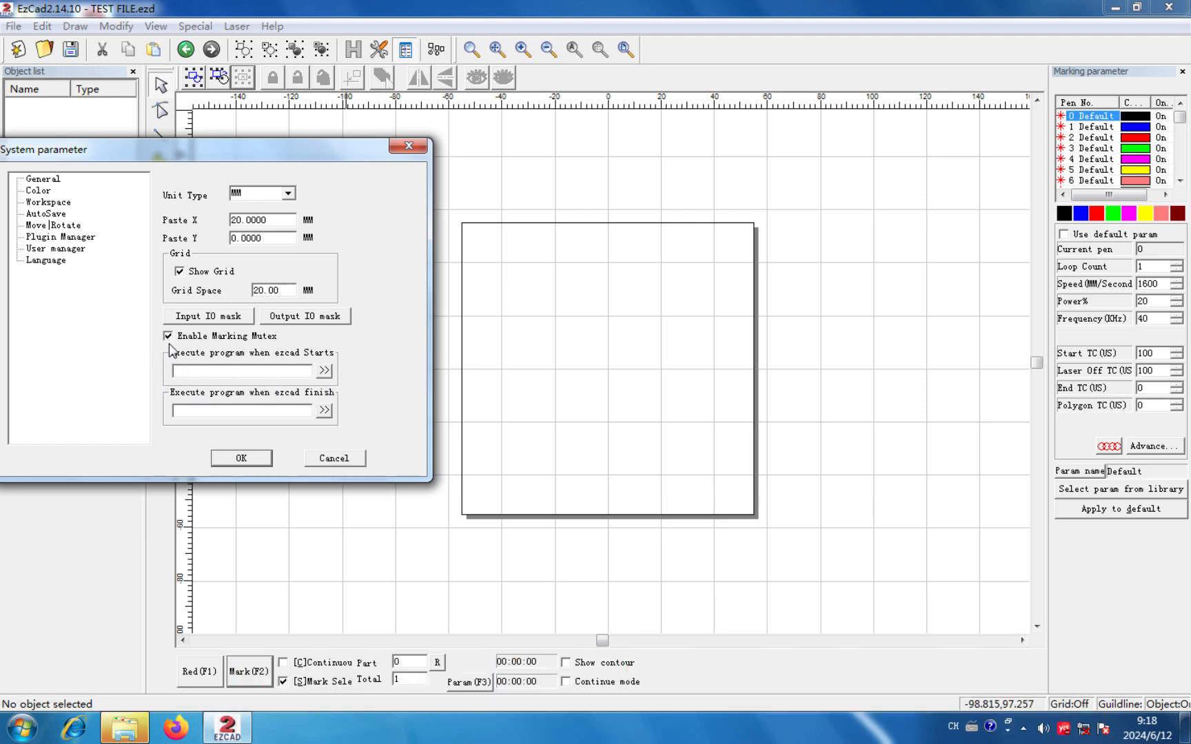
- Set the Background color to yellow in the Color system parameters and apply it
{"action": "left_click", "coordinate": [39, 191]}
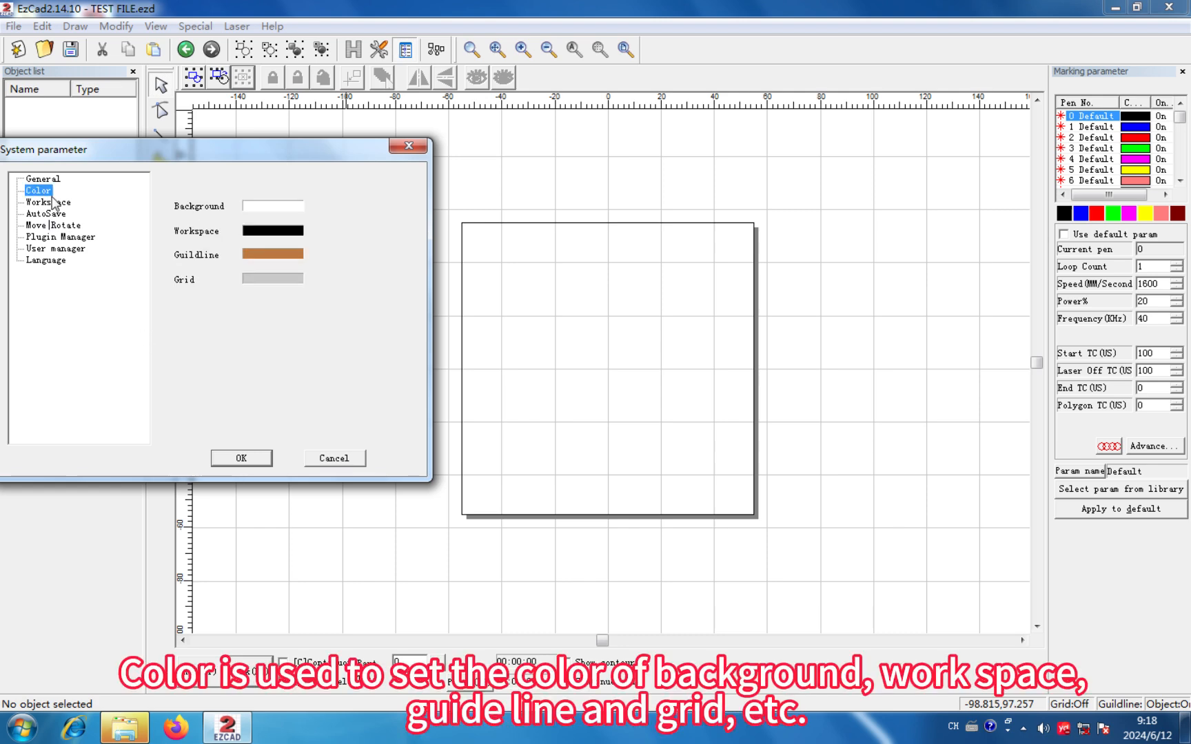
{"action": "left_click", "coordinate": [261, 205]}
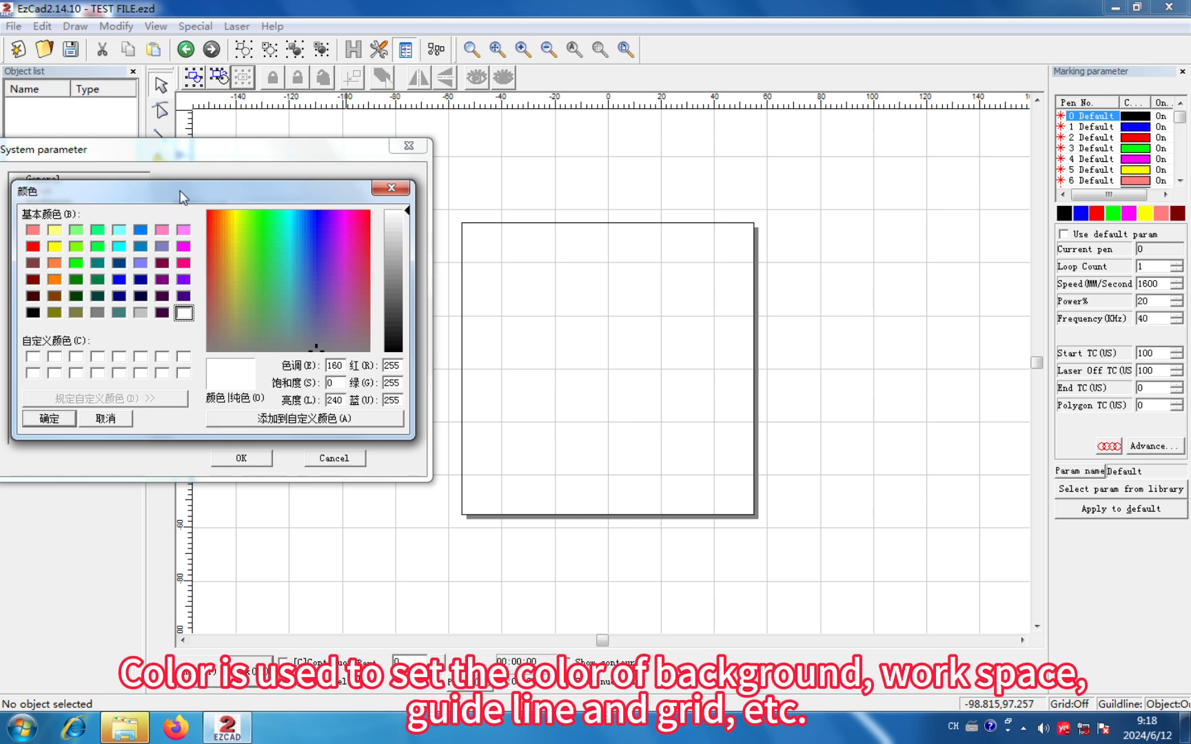
{"action": "left_click_drag", "start_coordinate": [183, 198], "coordinate": [548, 269]}
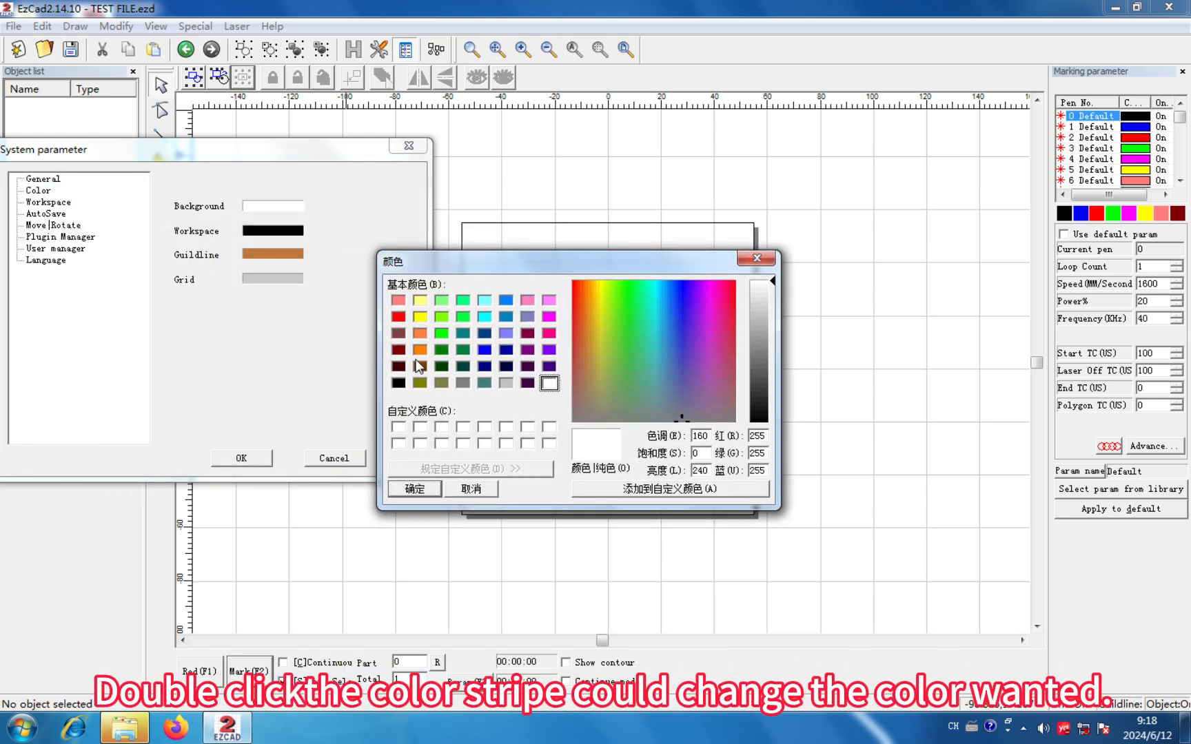
{"action": "left_click", "coordinate": [420, 317]}
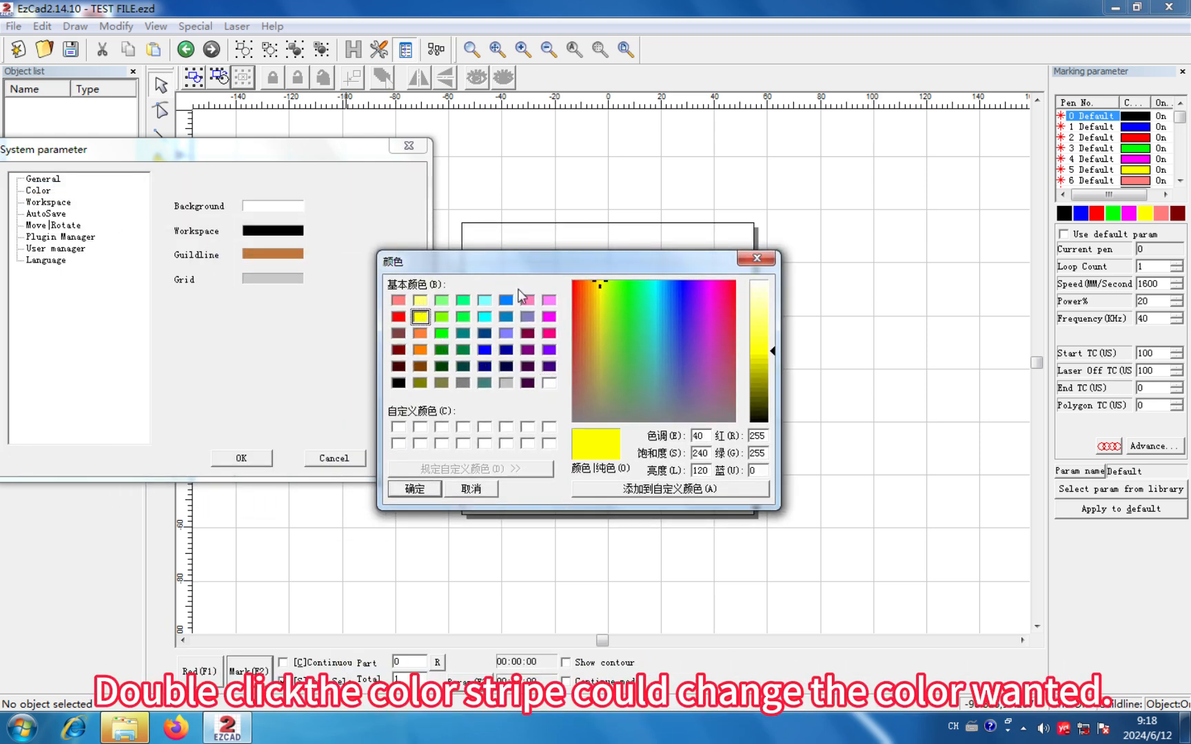
{"action": "left_click", "coordinate": [422, 489]}
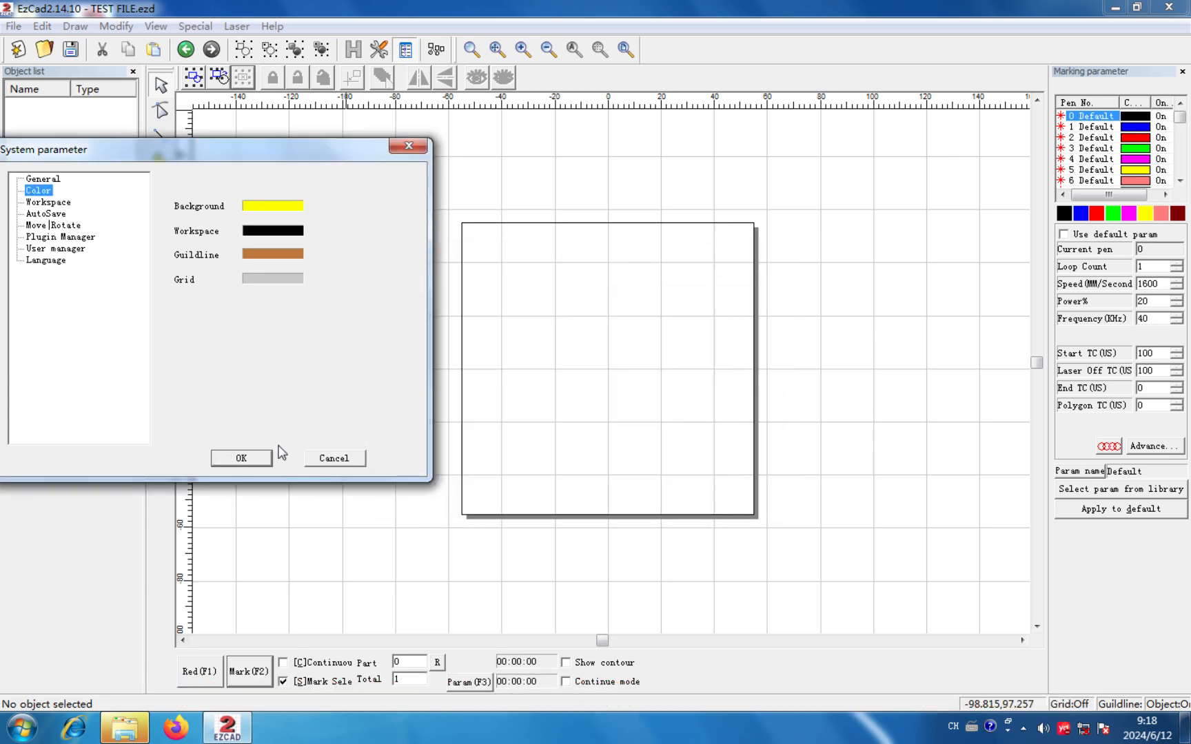
{"action": "left_click", "coordinate": [265, 457]}
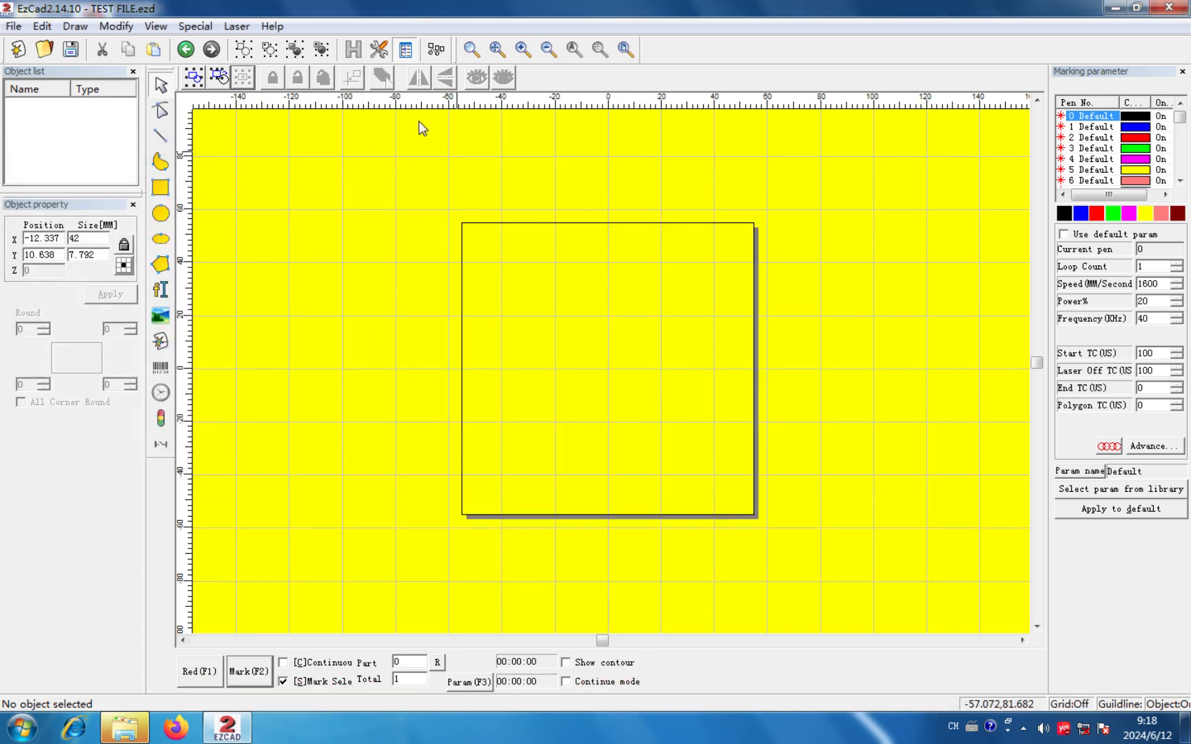
- Restore the Background color to white in the Color system parameters and apply it
{"action": "left_click", "coordinate": [405, 49]}
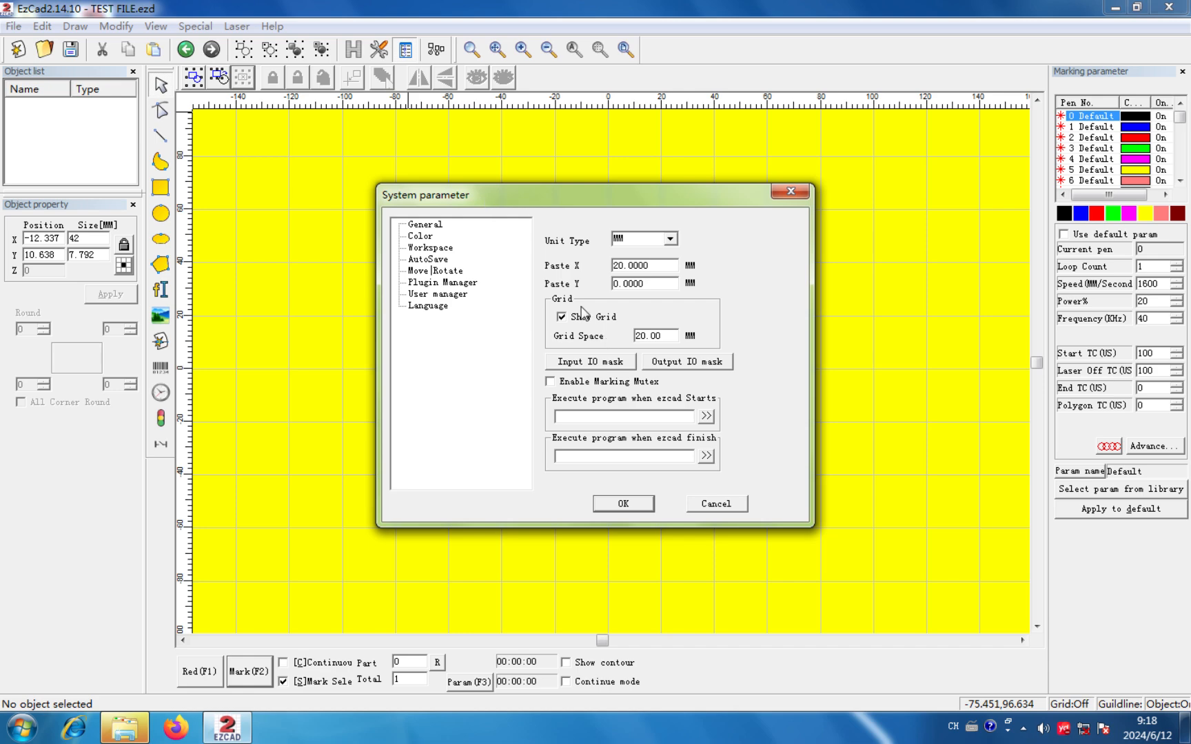
{"action": "left_click", "coordinate": [422, 235]}
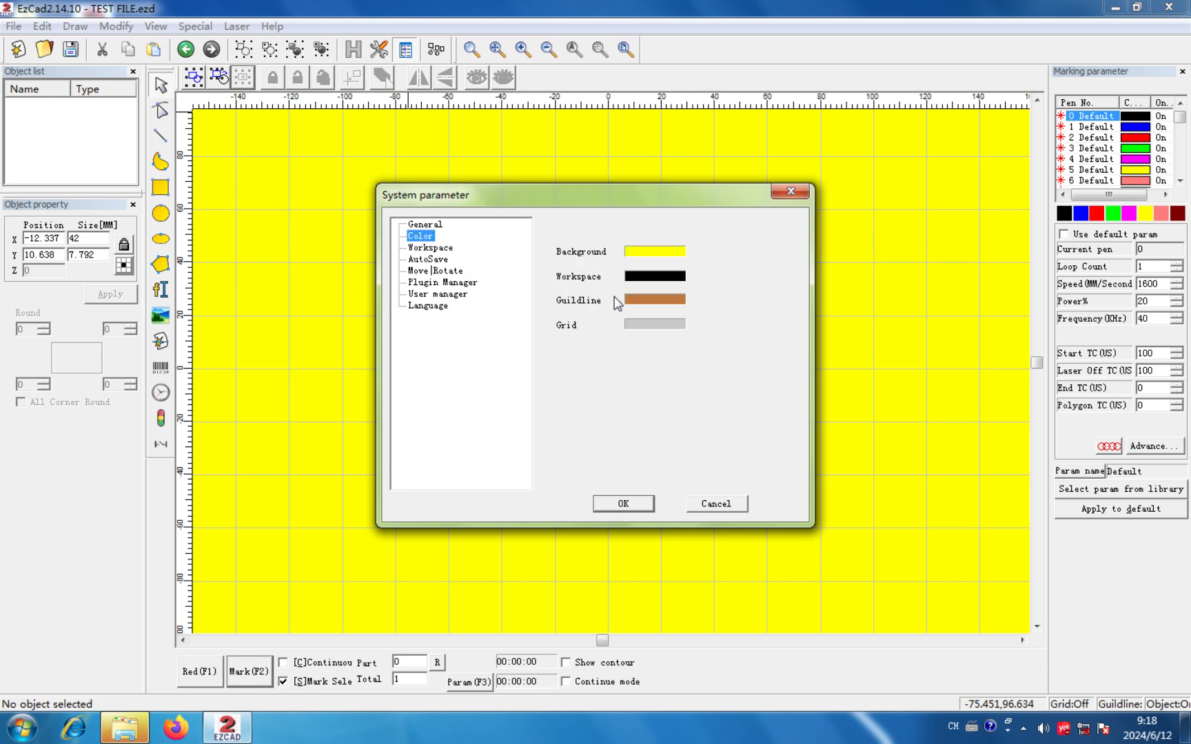
{"action": "left_click", "coordinate": [636, 253]}
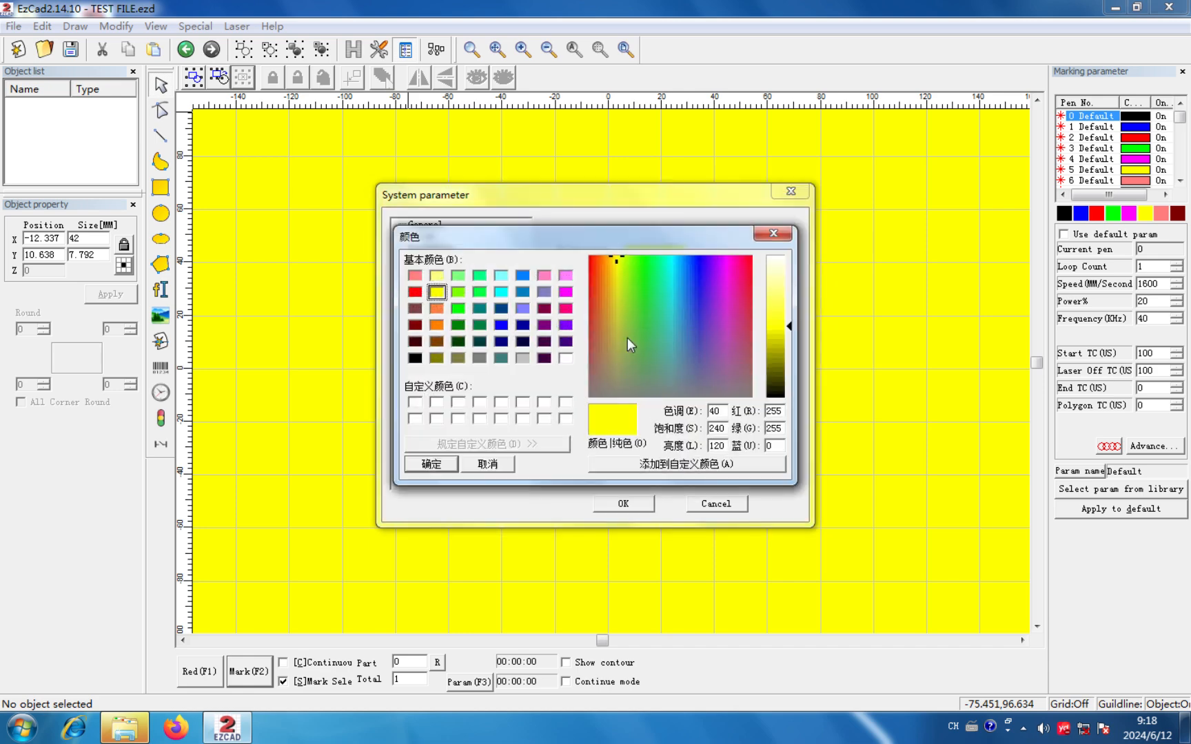
{"action": "left_click", "coordinate": [565, 358]}
{"action": "left_click", "coordinate": [431, 464]}
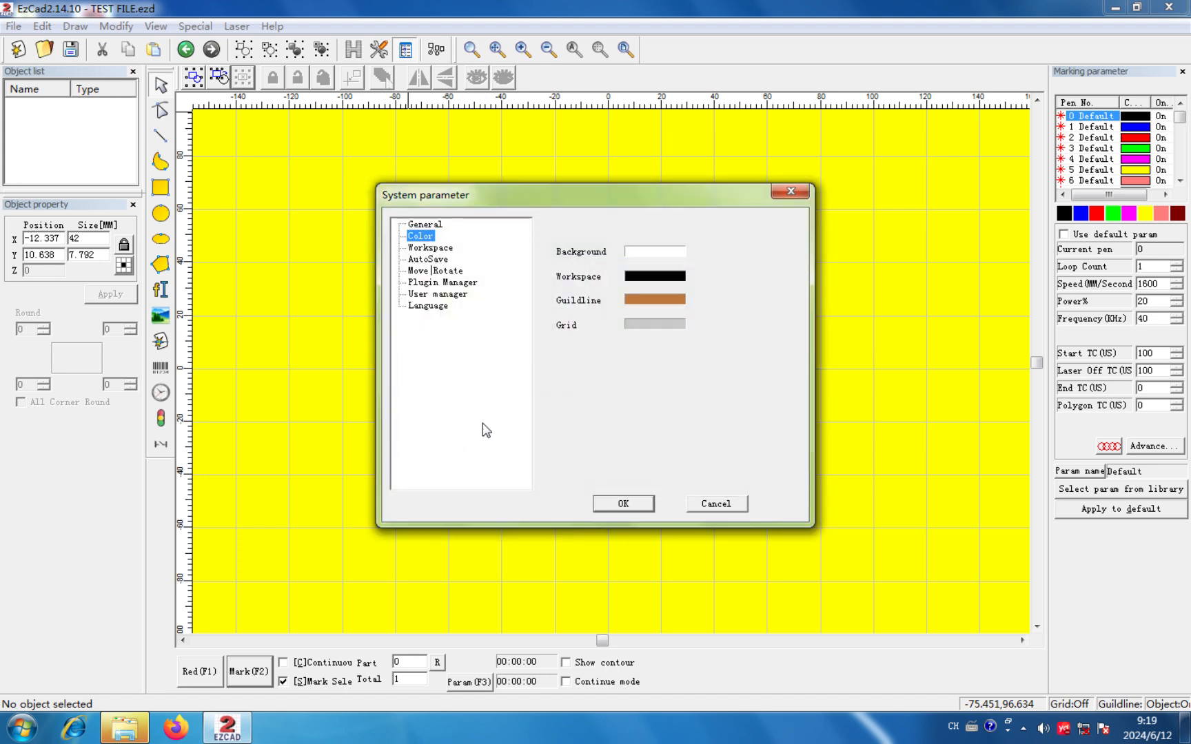
{"action": "left_click", "coordinate": [611, 503]}
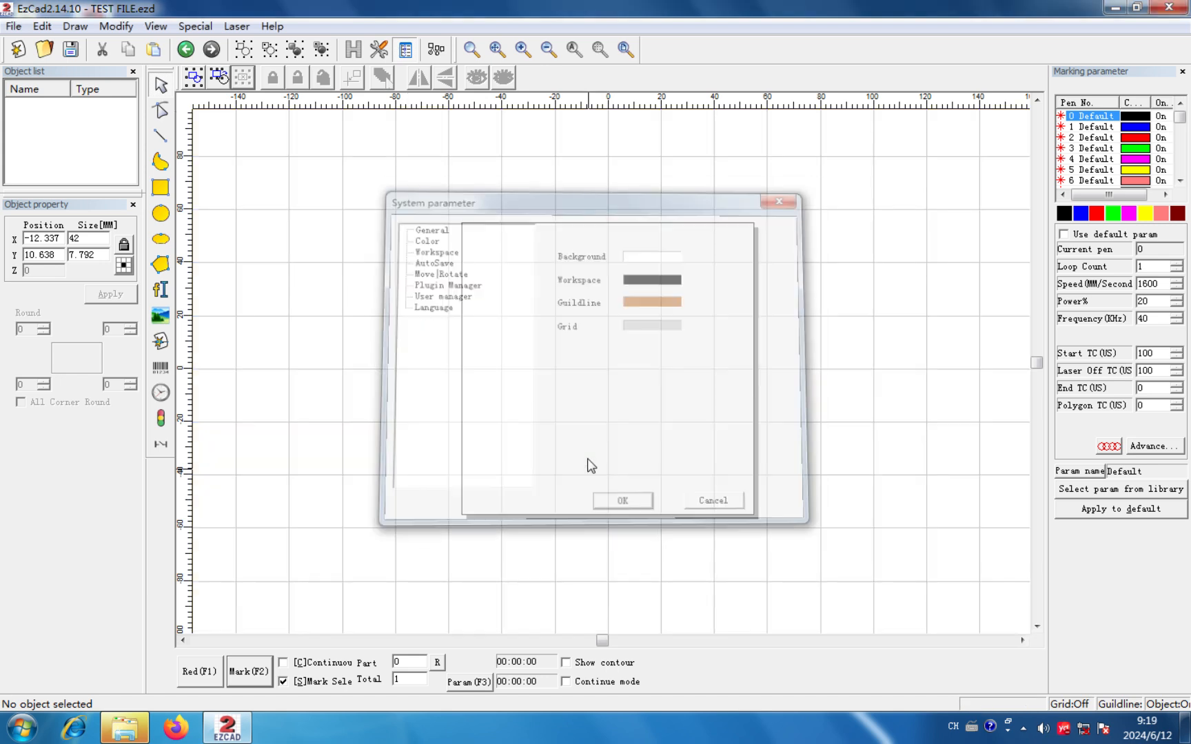
- Turn off Show Workspace in the Workspace system parameters and apply it
{"action": "left_click", "coordinate": [378, 48]}
{"action": "left_click", "coordinate": [447, 249]}
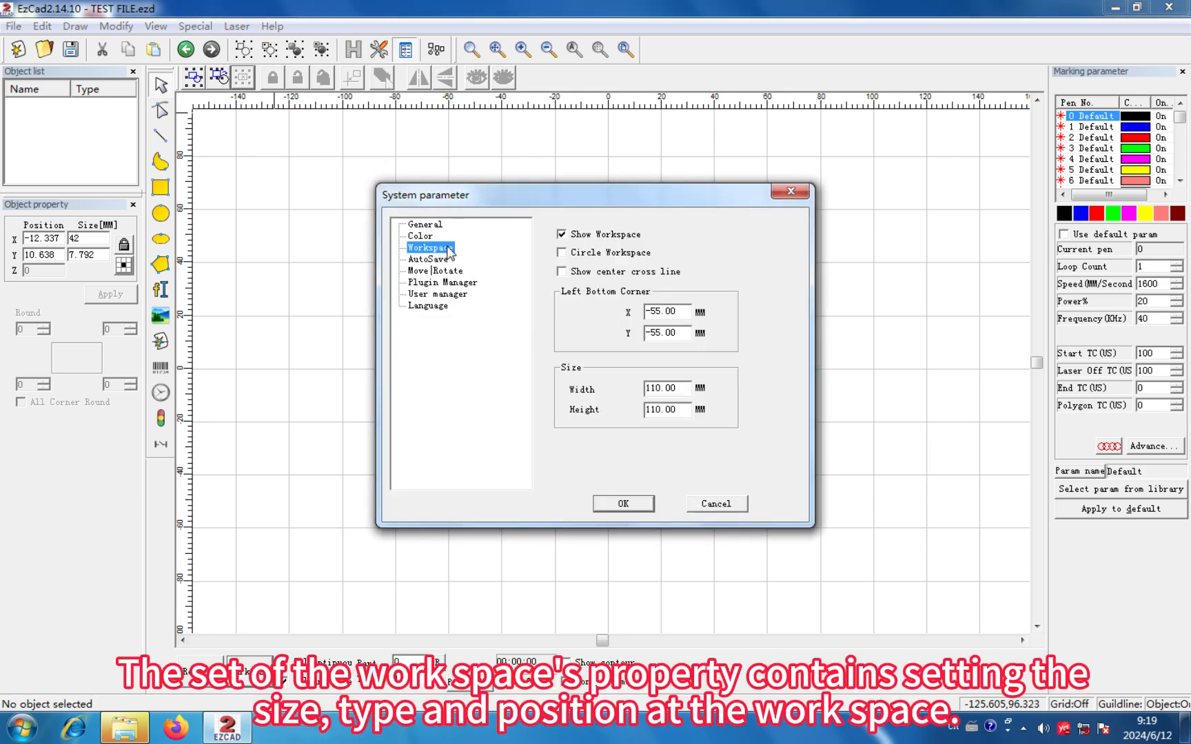
{"action": "left_click_drag", "start_coordinate": [494, 200], "coordinate": [111, 156]}
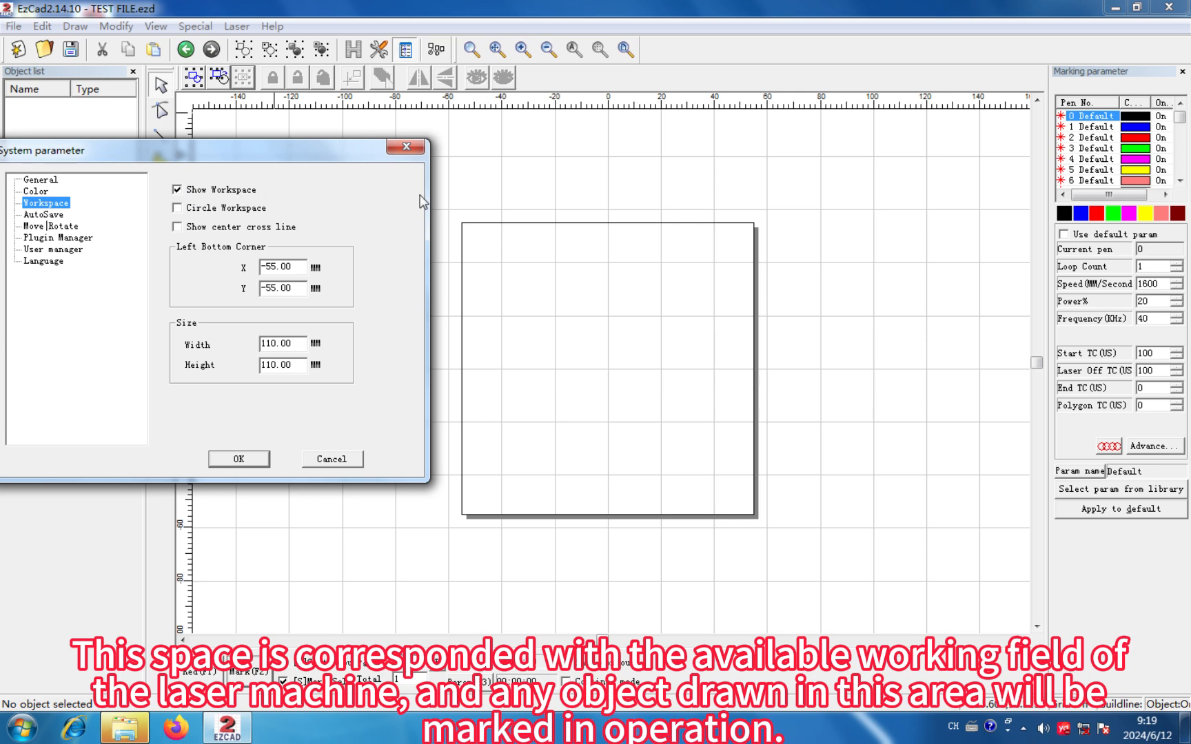
{"action": "left_click", "coordinate": [177, 191]}
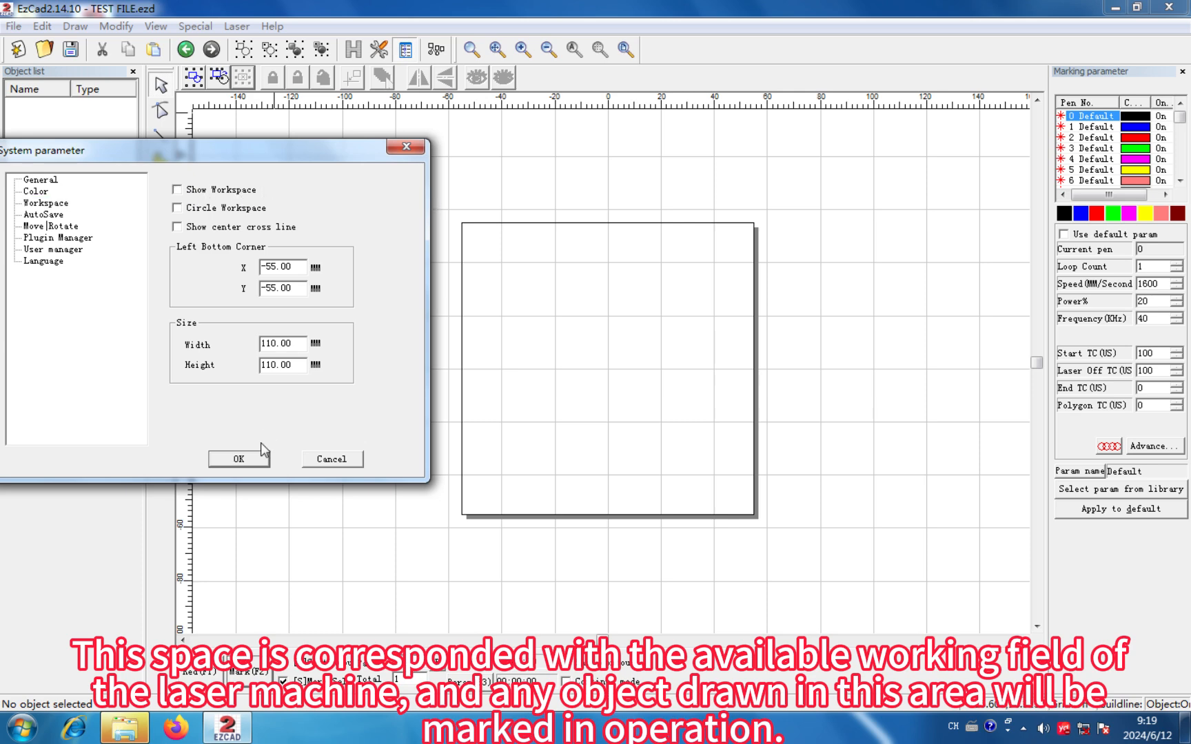
{"action": "left_click", "coordinate": [241, 459]}
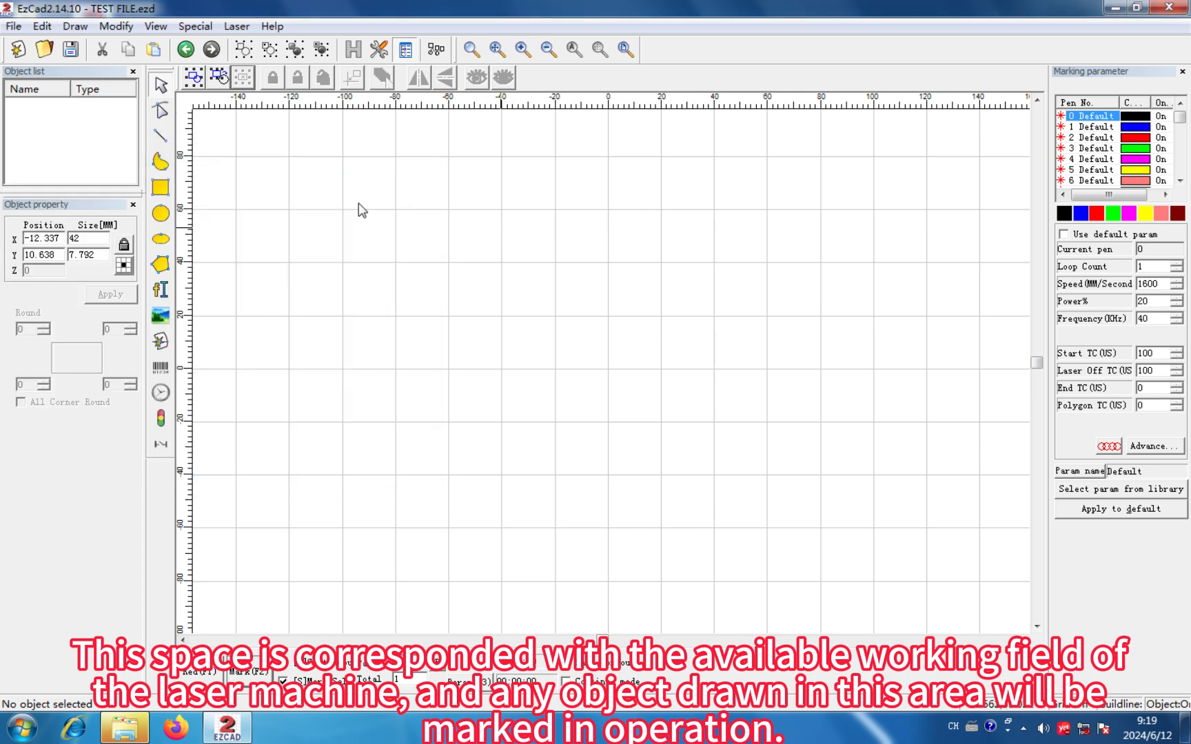
- Turn on Show Workspace and Circle Workspace in the Workspace system parameters and apply them
{"action": "left_click", "coordinate": [381, 52]}
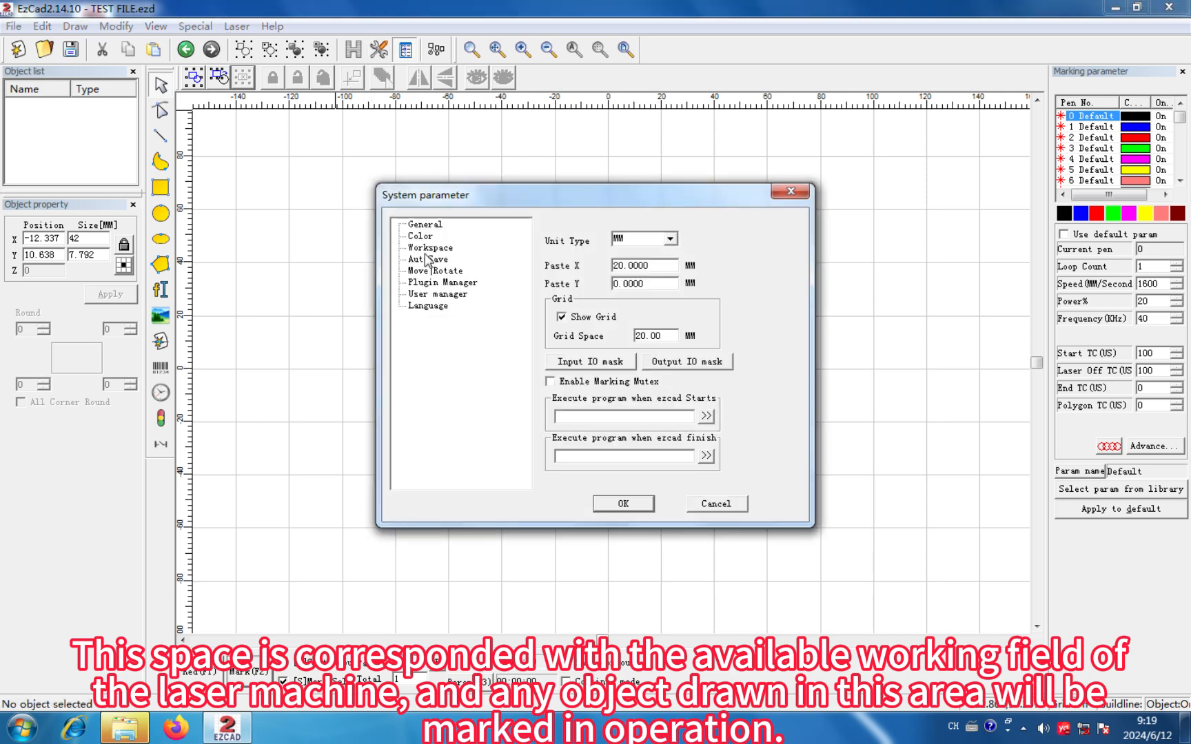
{"action": "left_click", "coordinate": [427, 248]}
{"action": "left_click_drag", "start_coordinate": [477, 199], "coordinate": [164, 188]}
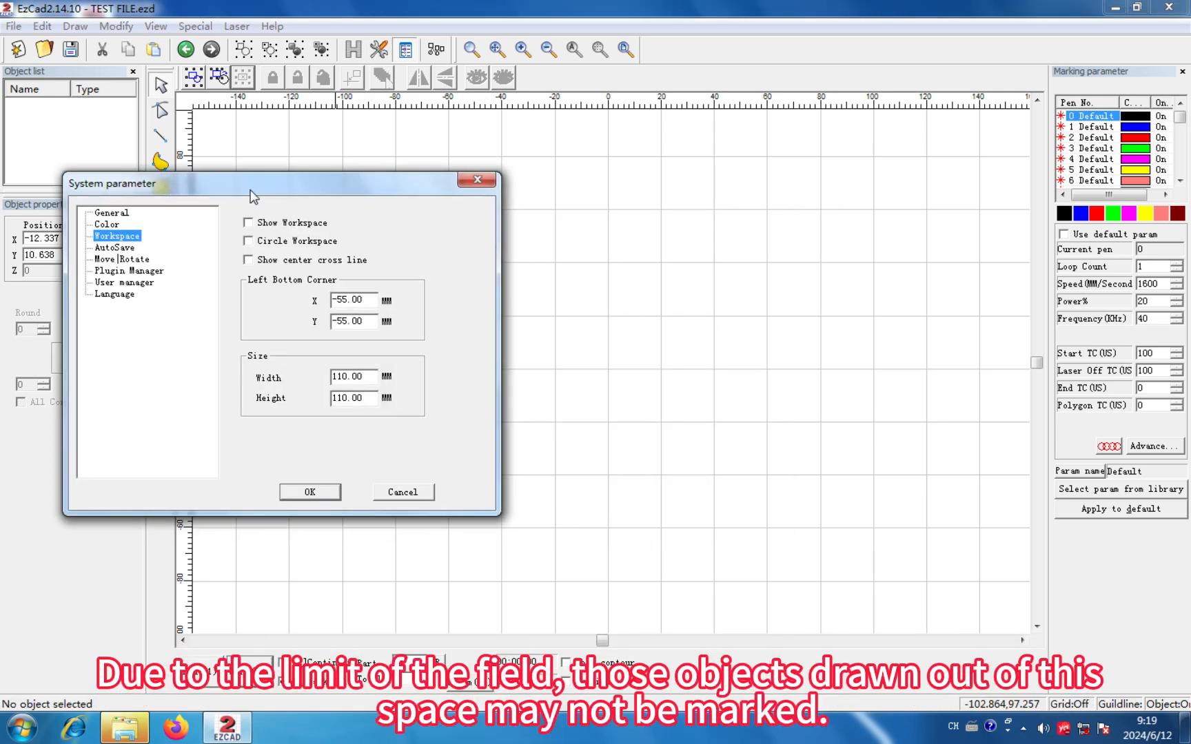
{"action": "left_click_drag", "start_coordinate": [254, 197], "coordinate": [233, 200]}
{"action": "left_click", "coordinate": [229, 228]}
{"action": "left_click", "coordinate": [228, 245]}
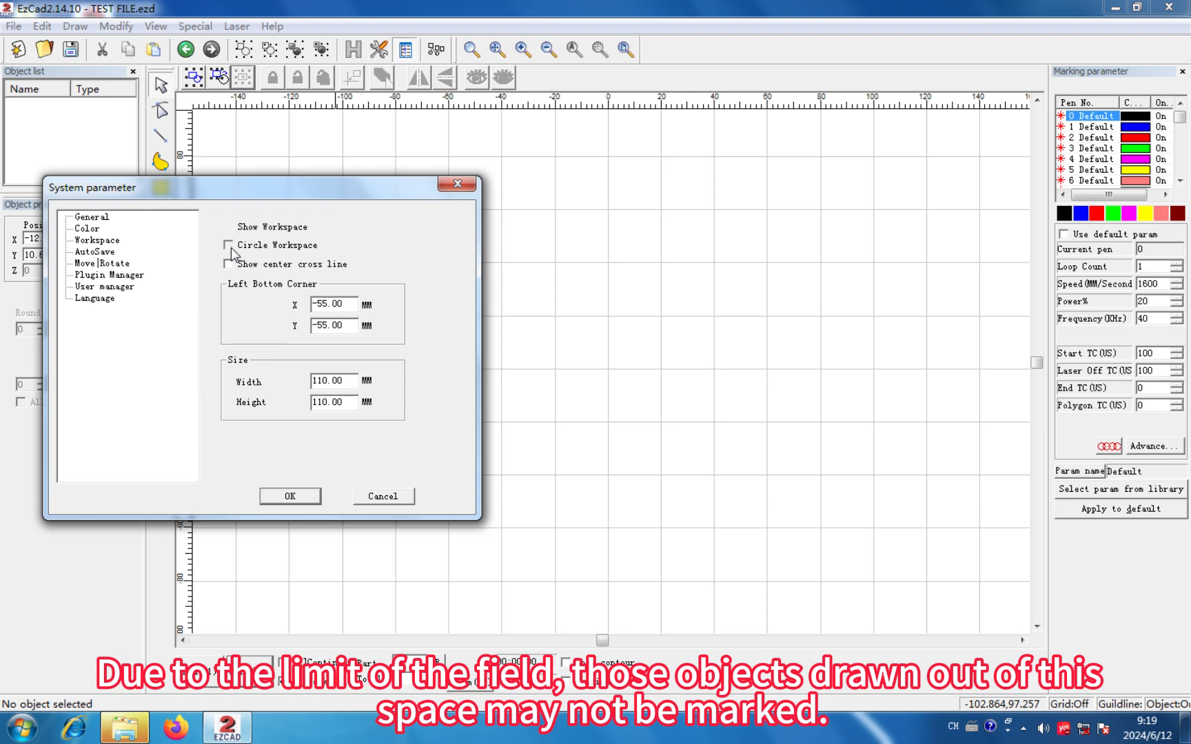
{"action": "left_click", "coordinate": [310, 493]}
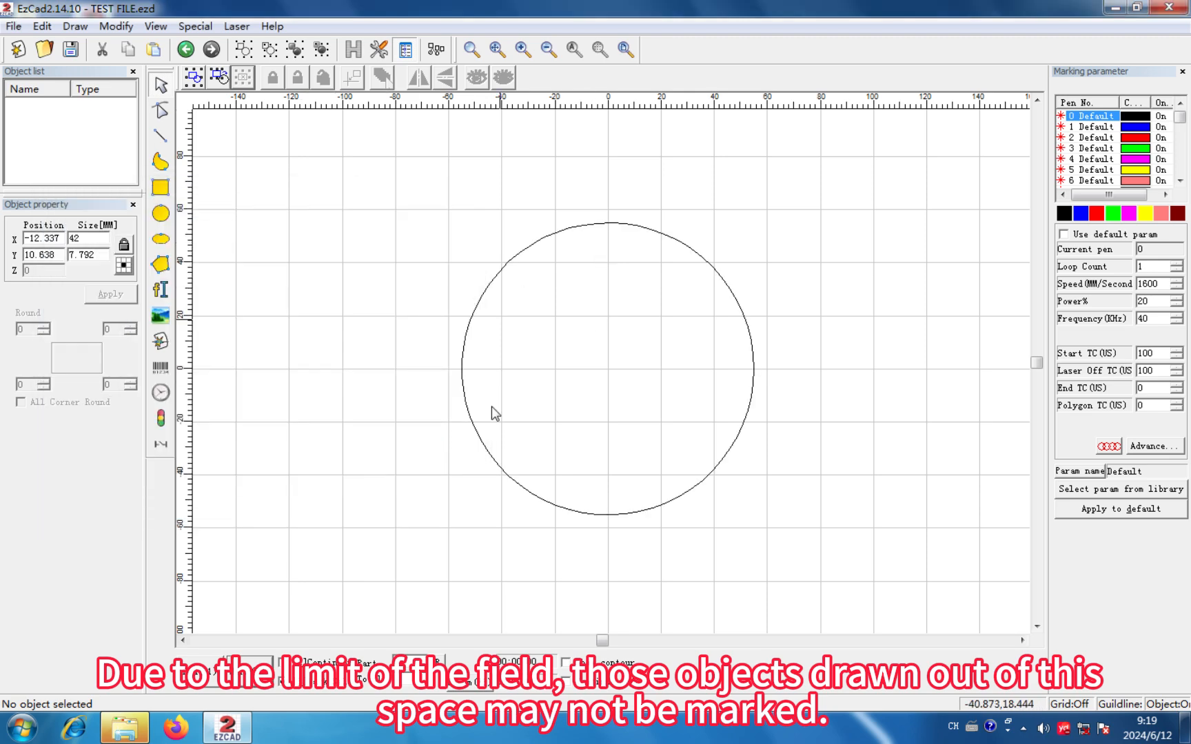
- Turn on Show center cross line in the Workspace system parameters and apply it
{"action": "left_click", "coordinate": [381, 51]}
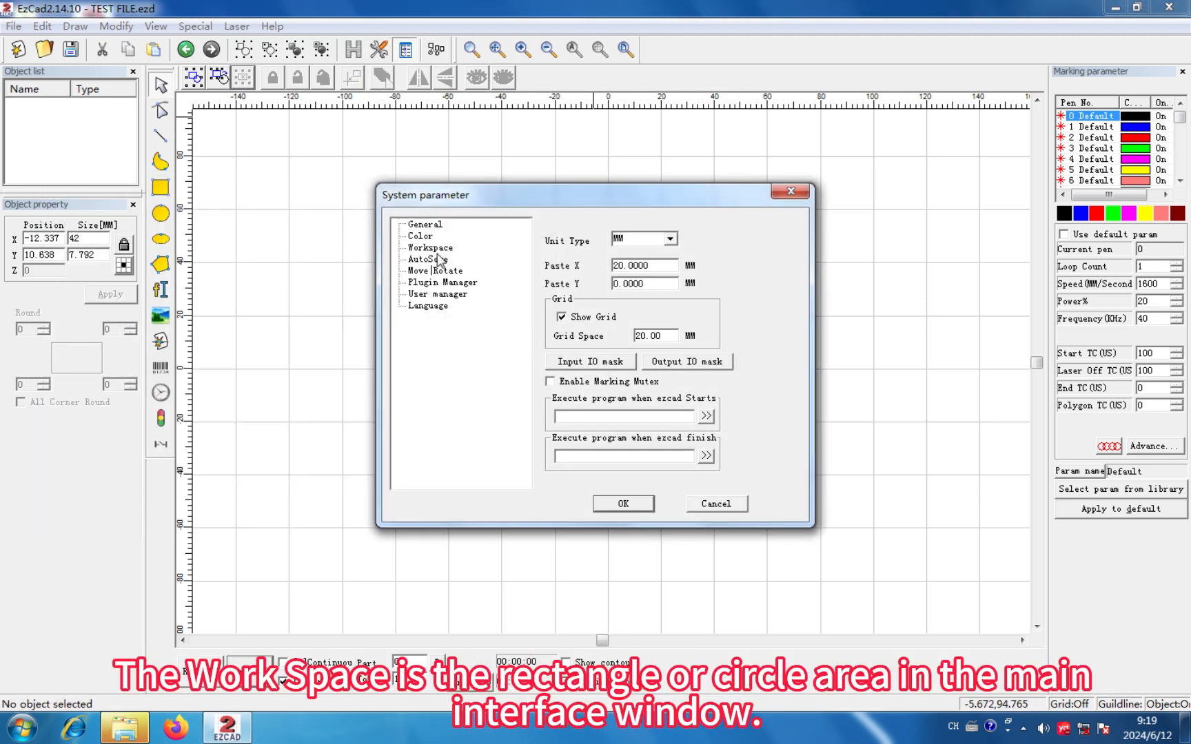
{"action": "left_click", "coordinate": [434, 249]}
{"action": "left_click_drag", "start_coordinate": [506, 200], "coordinate": [230, 189]}
{"action": "left_click_drag", "start_coordinate": [333, 199], "coordinate": [237, 197]}
{"action": "left_click", "coordinate": [195, 258]}
{"action": "left_click", "coordinate": [249, 488]}
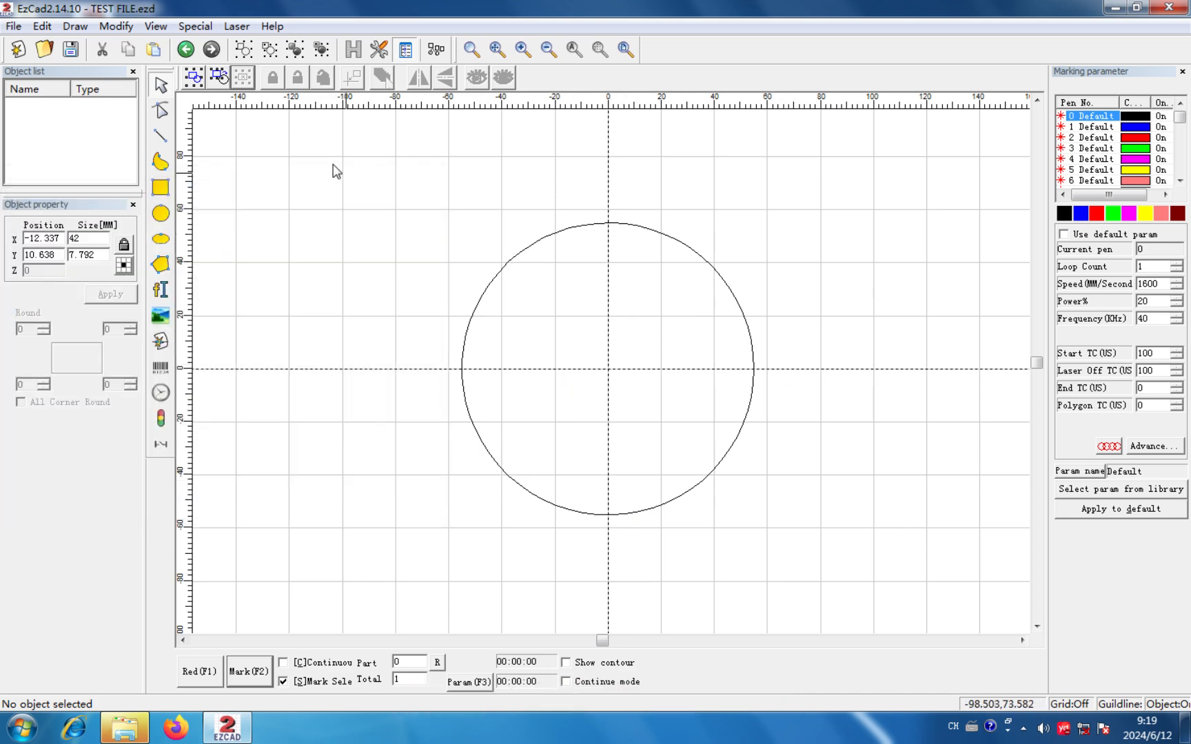
- Turn off Circle Workspace in the Workspace system parameters and apply the rectangular workspace
{"action": "left_click", "coordinate": [377, 50]}
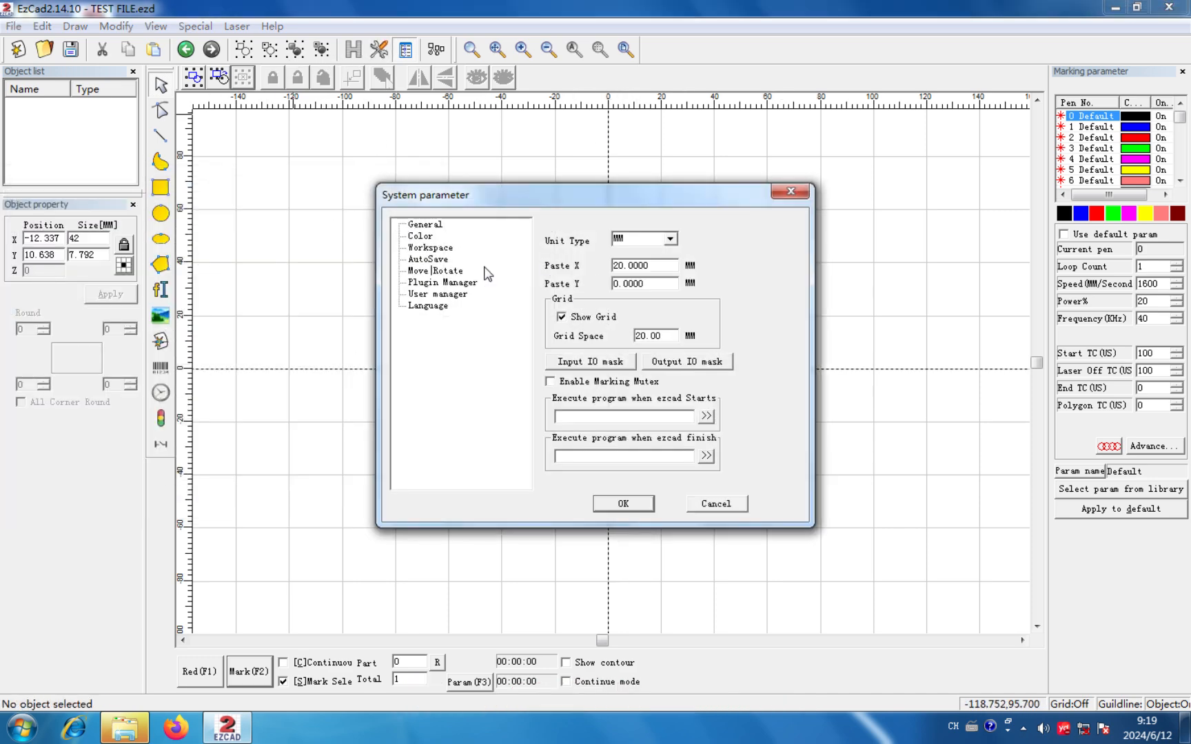
{"action": "left_click", "coordinate": [431, 247]}
{"action": "left_click", "coordinate": [562, 252]}
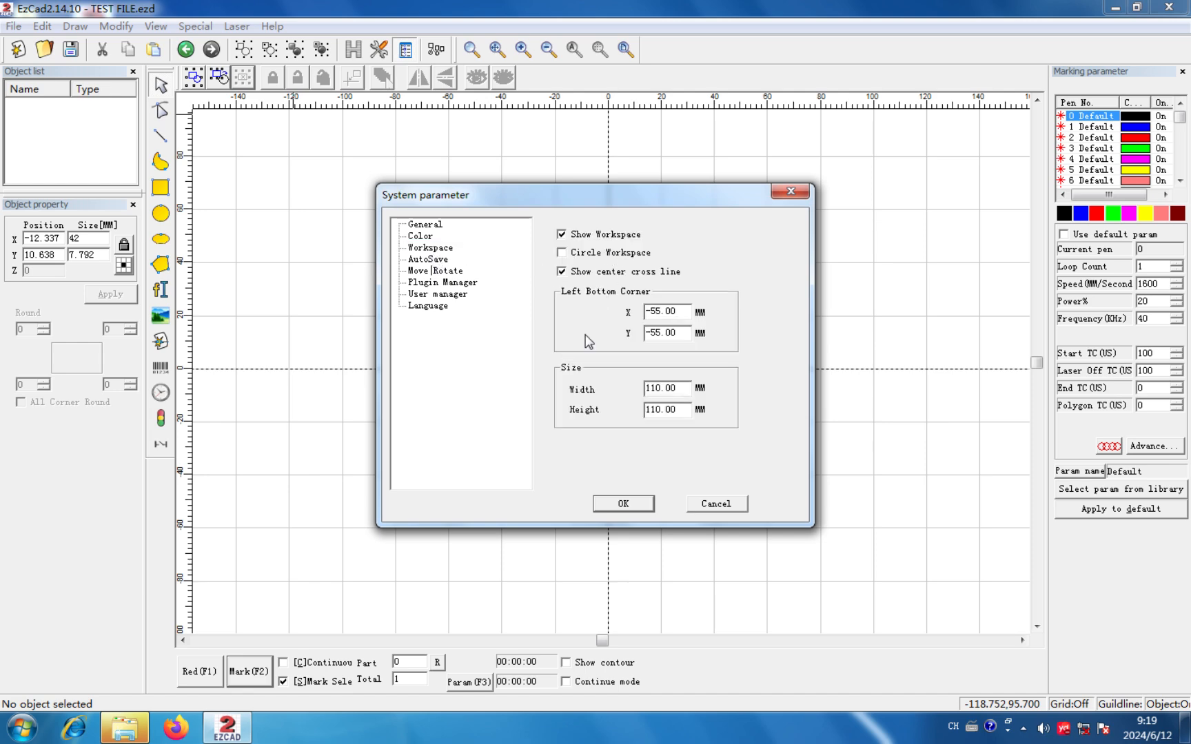
{"action": "left_click", "coordinate": [623, 504]}
- Review the AutoSave interval and the Move|Rotate keyboard and origin settings in the system parameters without changing them
{"action": "left_click", "coordinate": [378, 49]}
{"action": "left_click", "coordinate": [427, 259]}
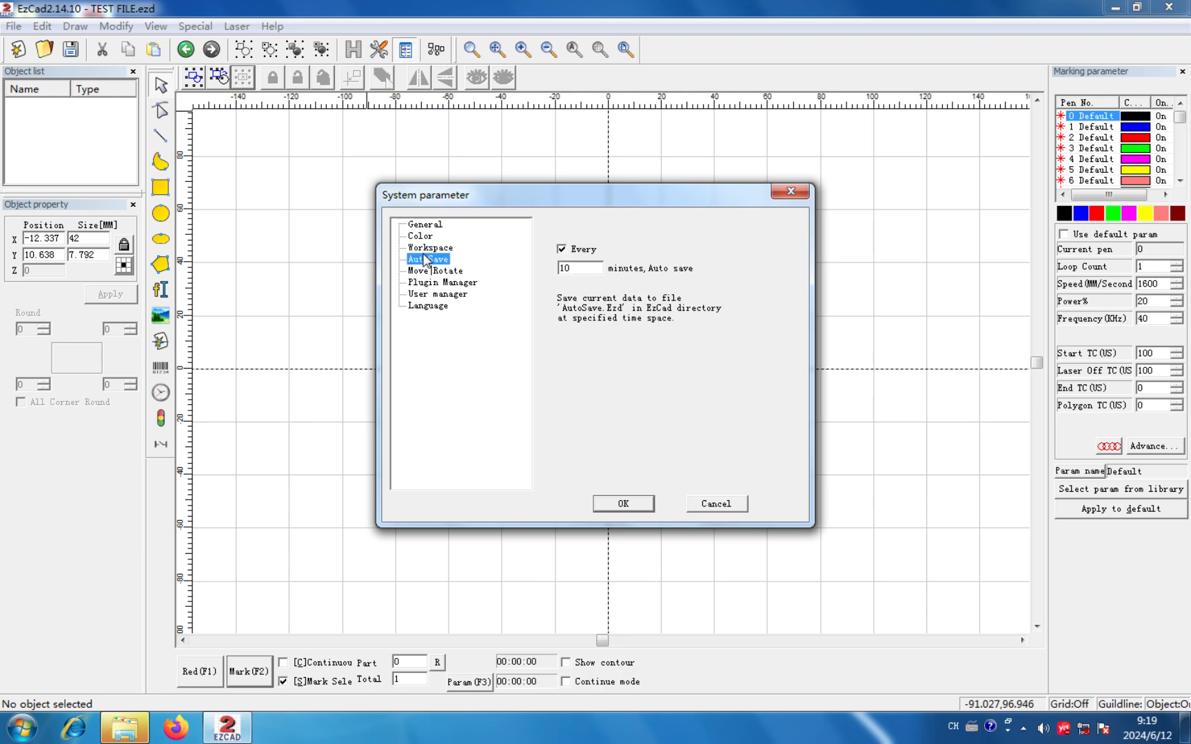
{"action": "left_click_drag", "start_coordinate": [488, 201], "coordinate": [254, 191]}
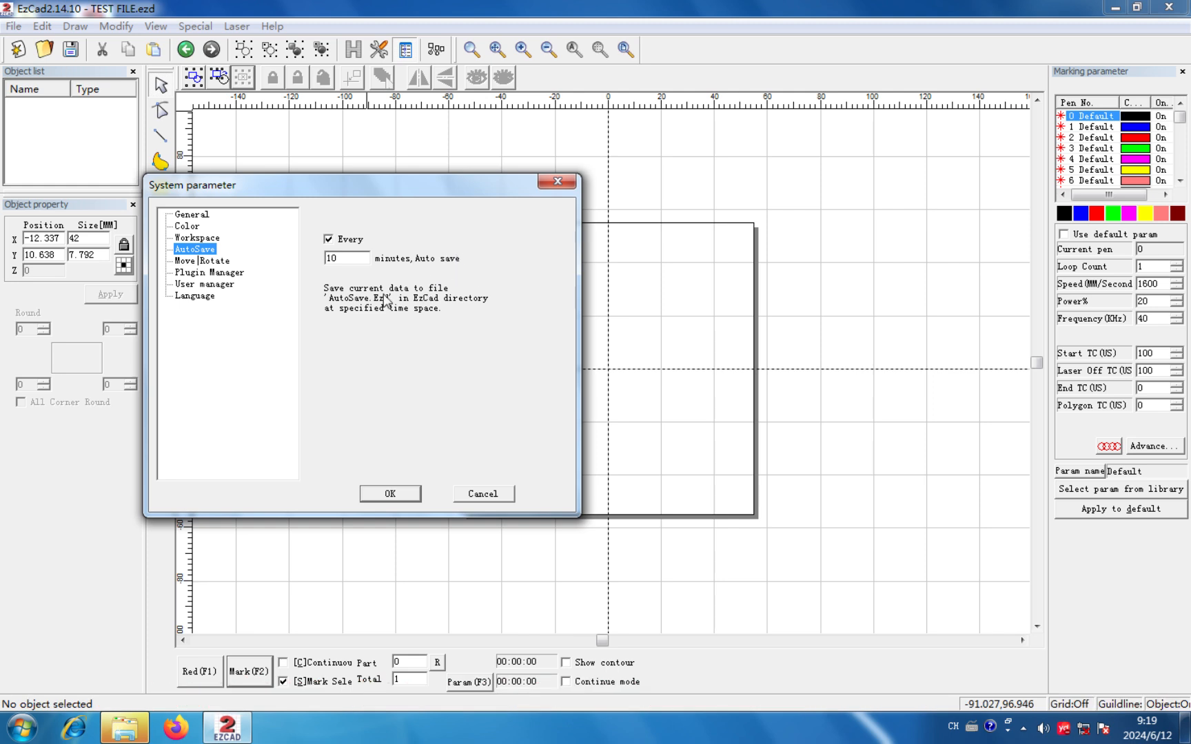
{"action": "left_click", "coordinate": [212, 261]}
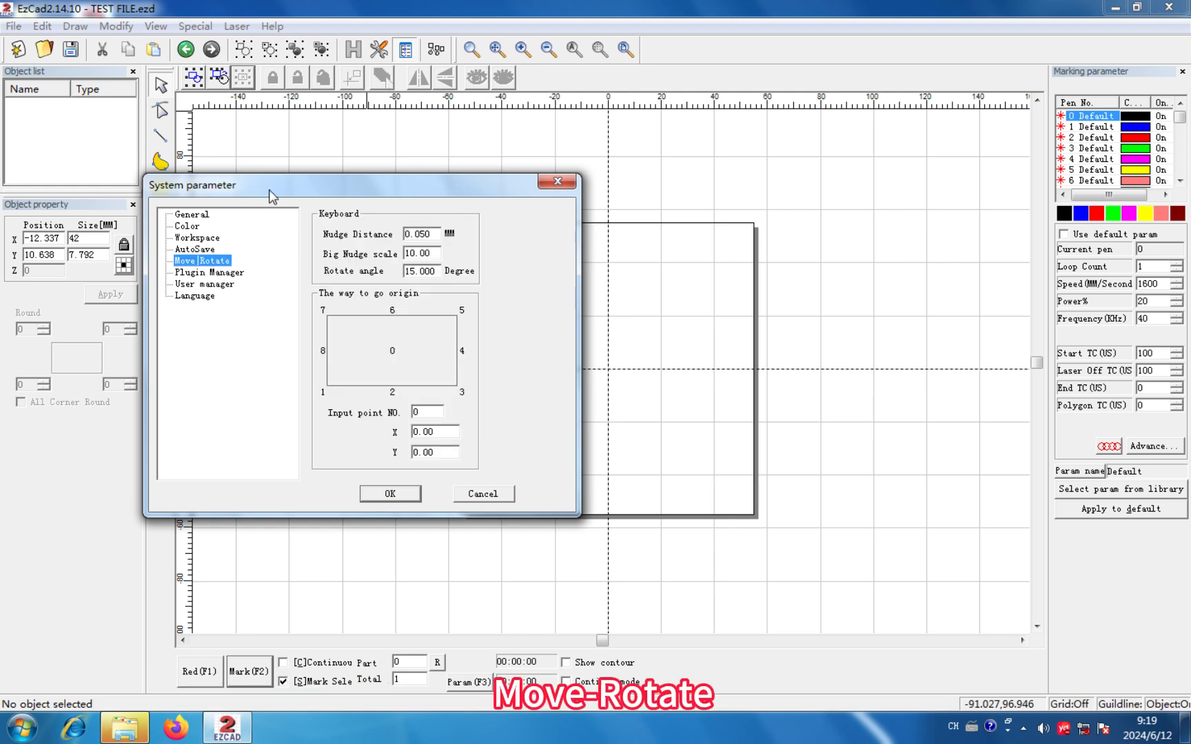
{"action": "left_click_drag", "start_coordinate": [260, 191], "coordinate": [90, 164]}
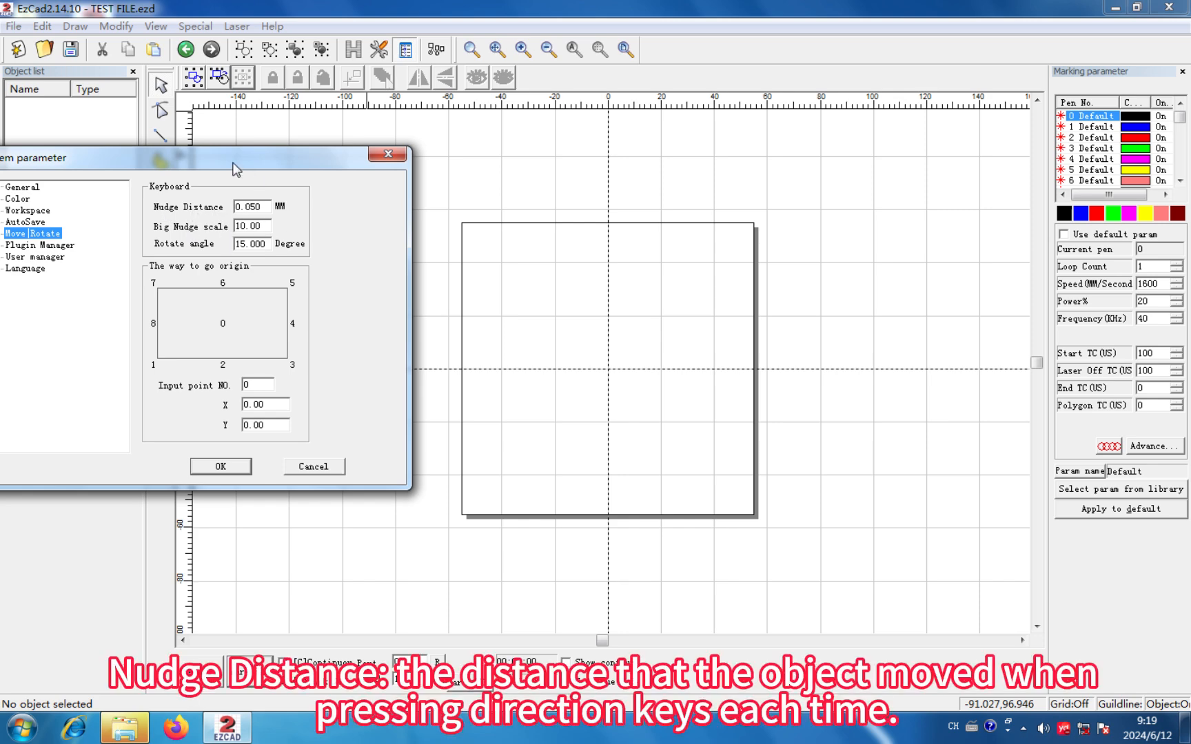
{"action": "left_click_drag", "start_coordinate": [234, 169], "coordinate": [236, 322]}
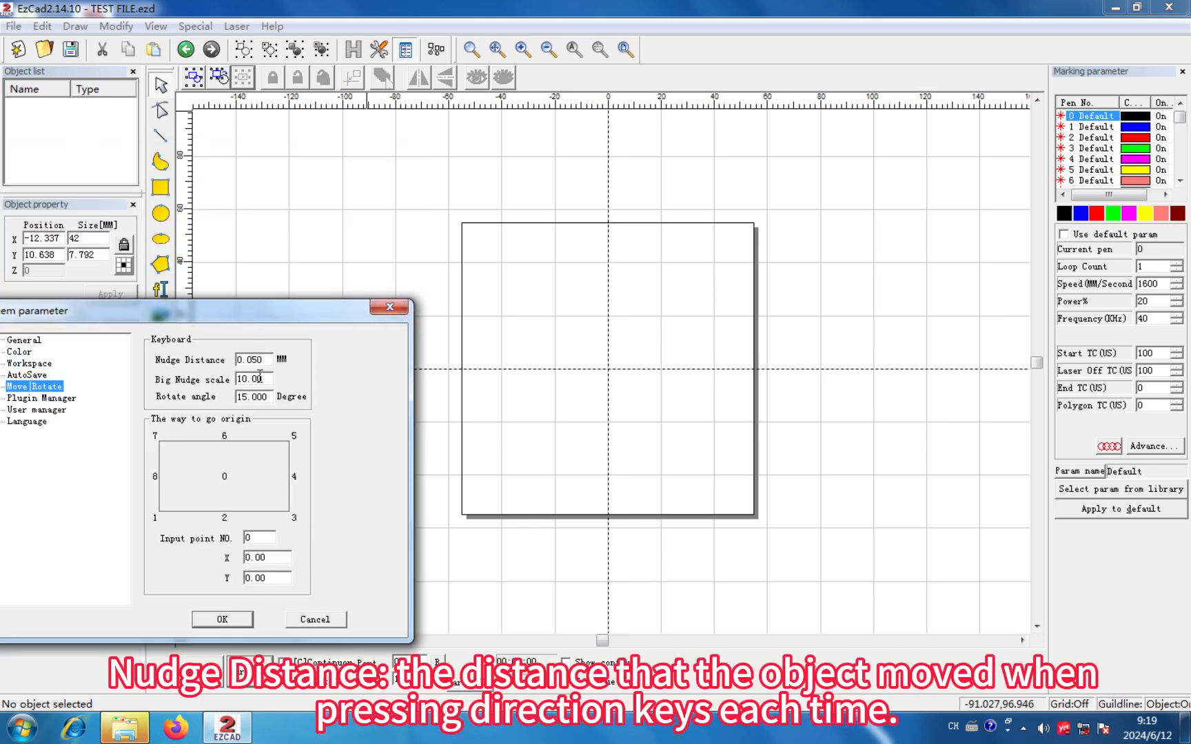
{"action": "left_click", "coordinate": [376, 309]}
- Draw a rectangle about 40 by 24 mm around the middle of the workspace, slightly below its centre
{"action": "left_click", "coordinate": [166, 192]}
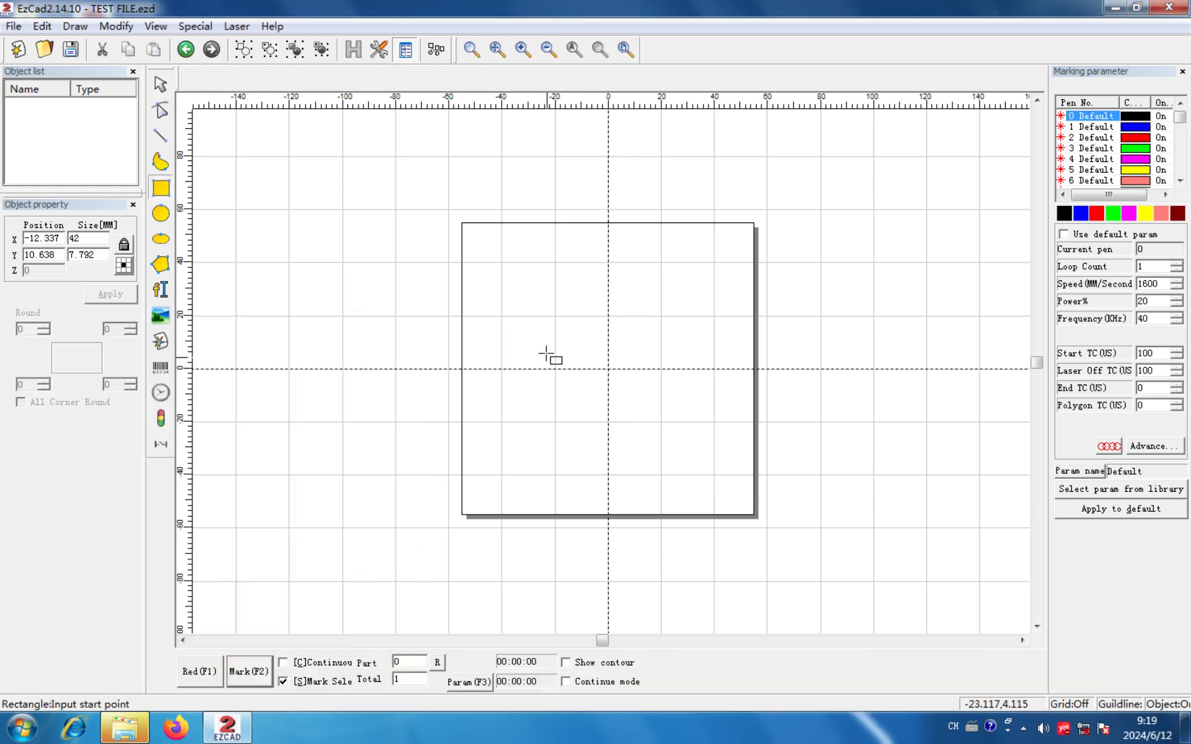
{"action": "left_click_drag", "start_coordinate": [547, 354], "coordinate": [653, 417]}
{"action": "left_click", "coordinate": [574, 49]}
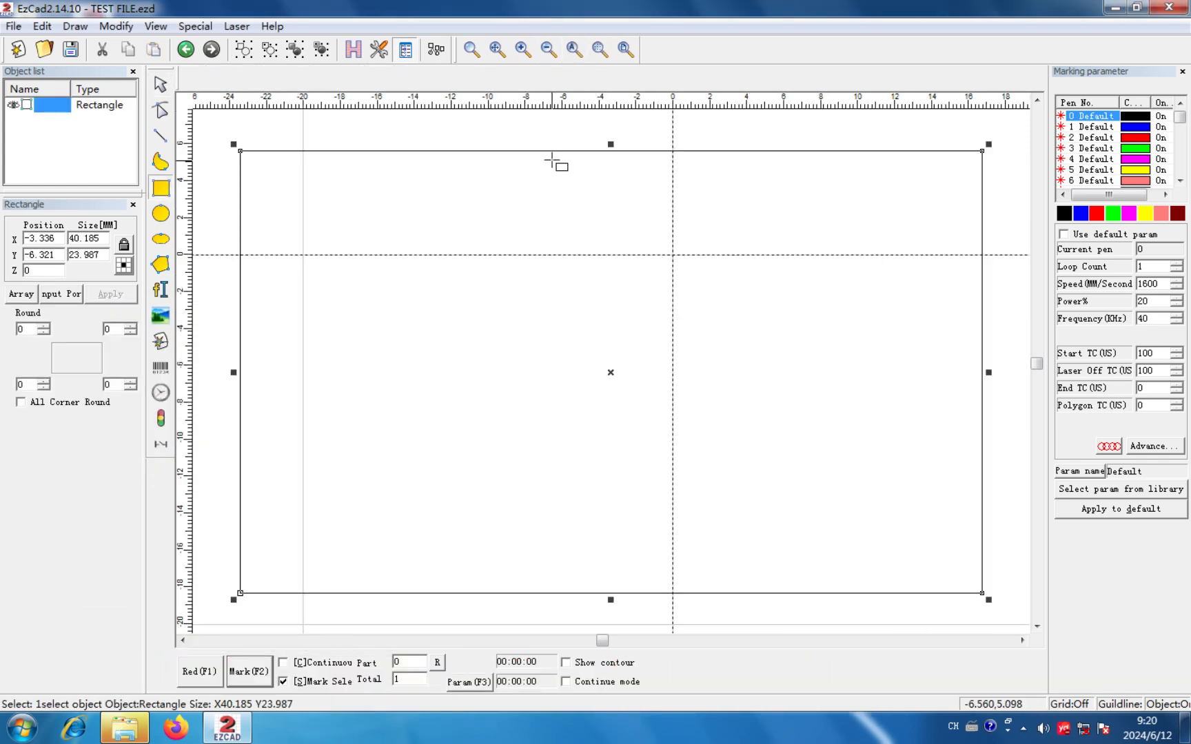
{"action": "left_click", "coordinate": [625, 50]}
- Move the rectangle right and slightly up in small nudges to about X -2.036, Y -6.171
{"action": "key", "text": "Right"}
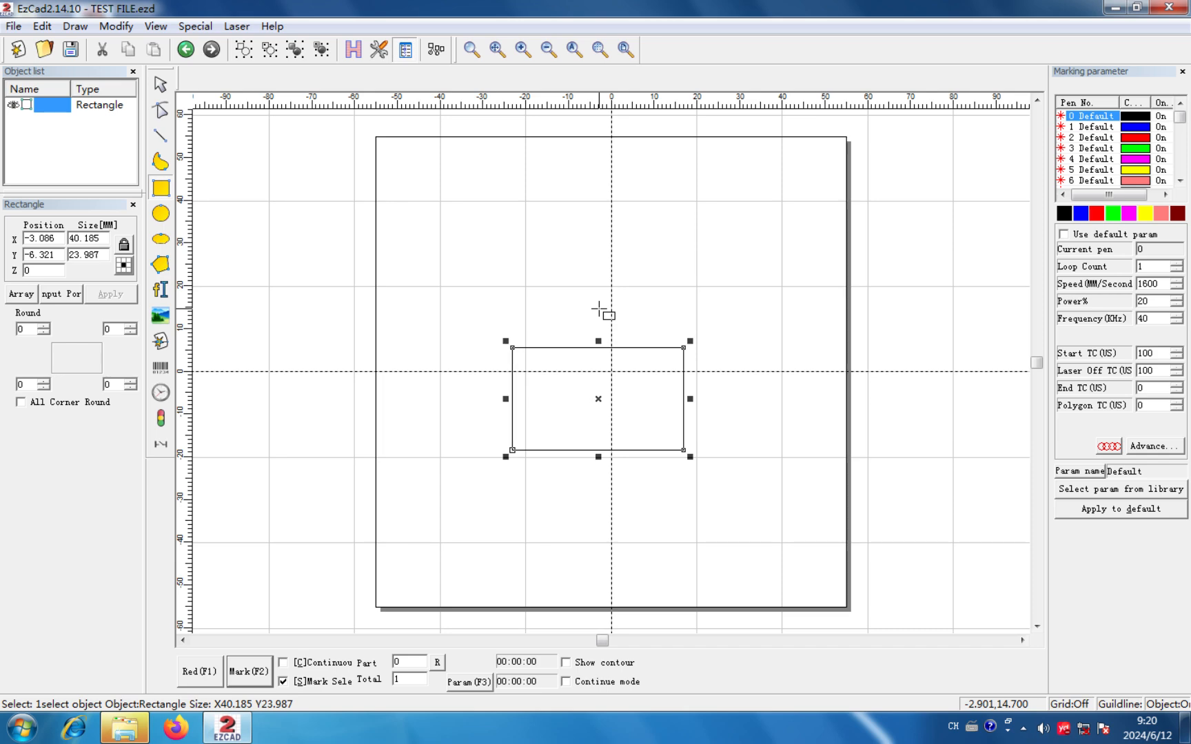
{"action": "key", "text": "Right"}
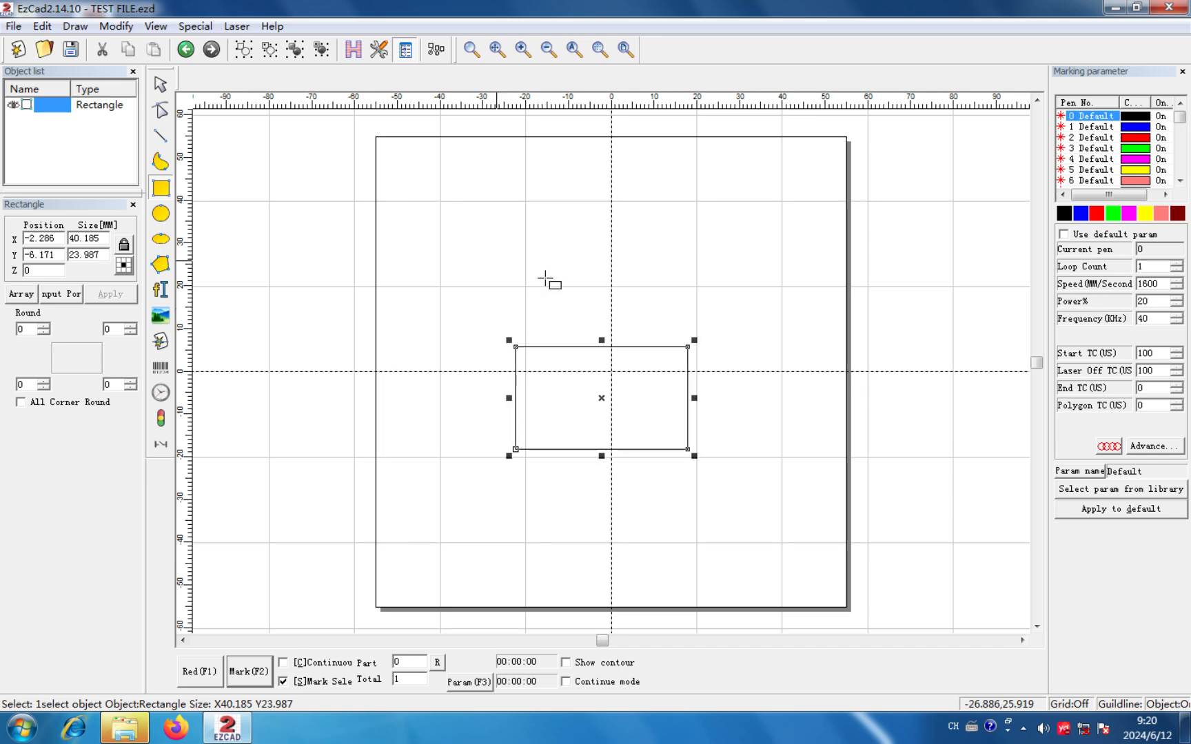
{"action": "scroll", "coordinate": [603, 376], "scroll_direction": "up", "scroll_amount": 3}
{"action": "key", "text": "Right"}
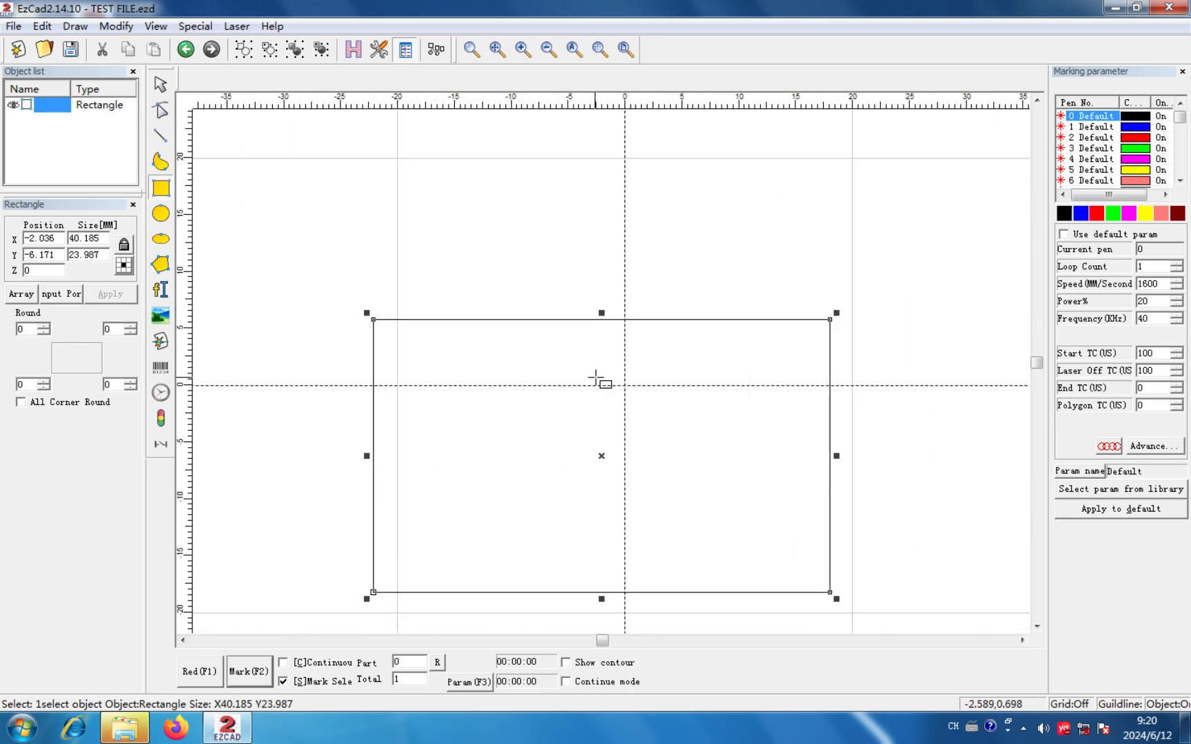
- Move the rectangle with big nudges right and up, and back left to X -6.136, Y -5.671
{"action": "key", "text": "shift+Right"}
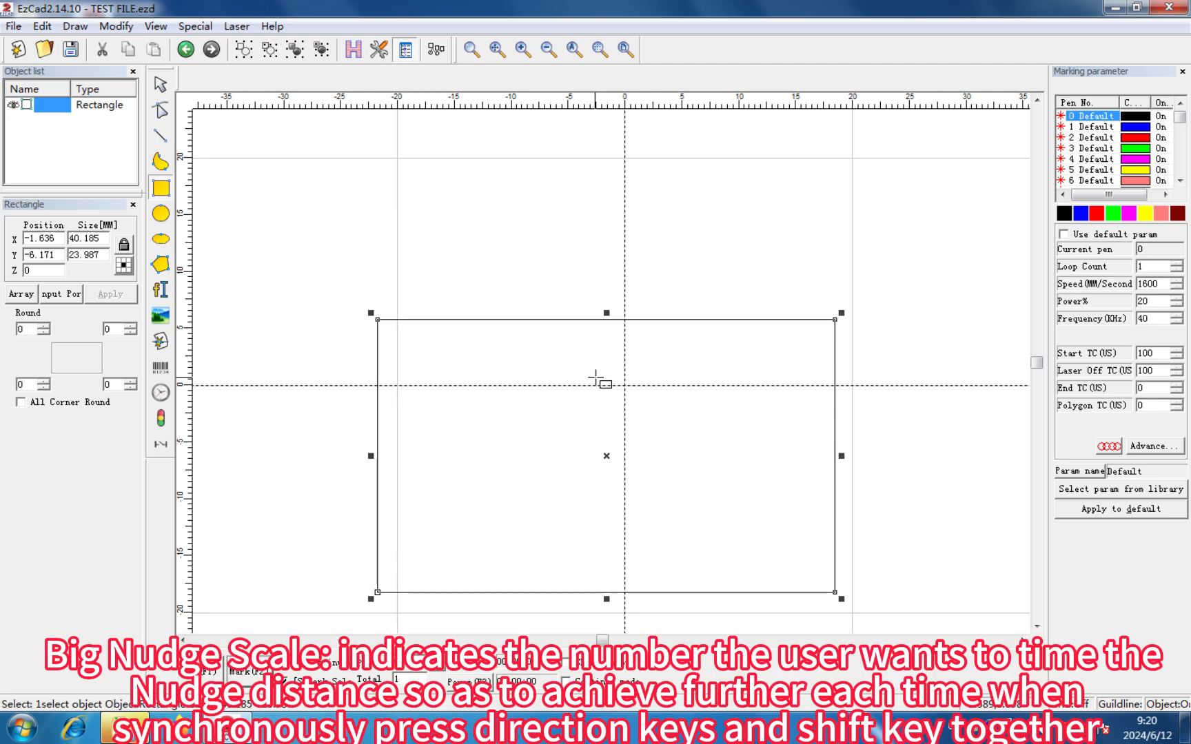
{"action": "key", "text": "Right"}
{"action": "key", "text": "Up"}
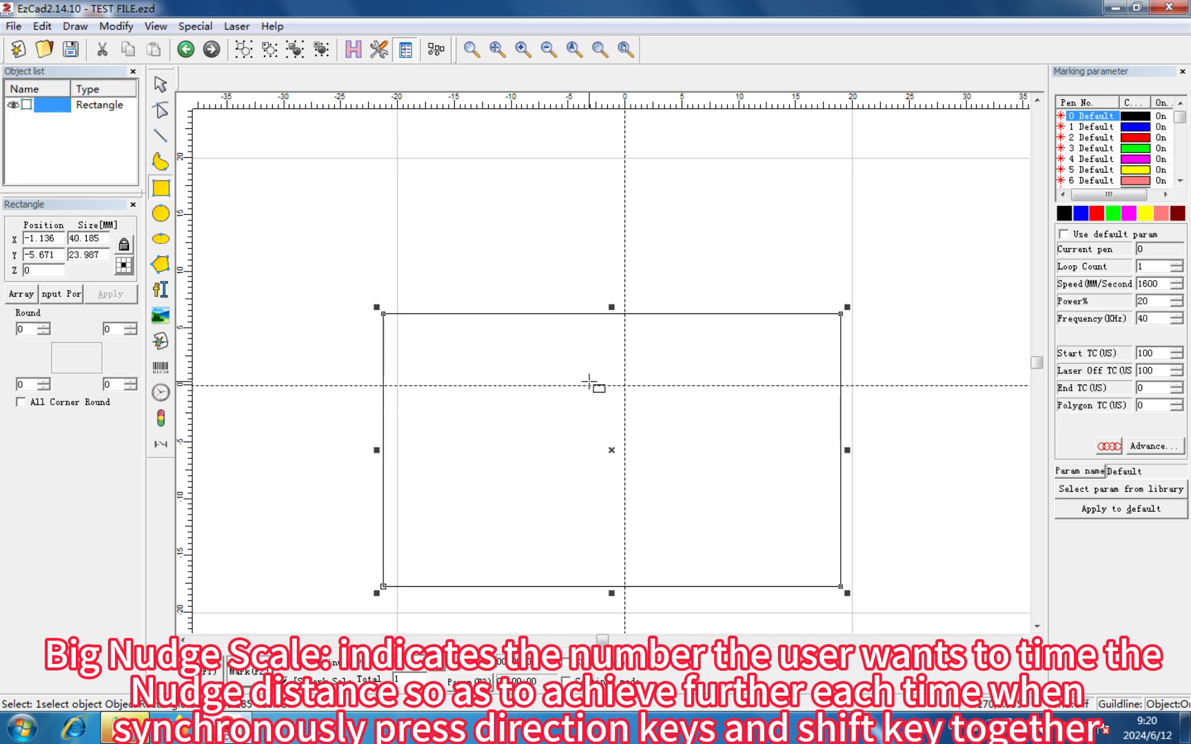
{"action": "key", "text": "Left"}
{"action": "key", "text": "Left"}
{"action": "key", "text": "Left"}
{"action": "key", "text": "Left"}
{"action": "key", "text": "Left"}
{"action": "key", "text": "Left"}
{"action": "key", "text": "Left"}
{"action": "key", "text": "Left"}
{"action": "key", "text": "Left"}
{"action": "key", "text": "Left"}
{"action": "key", "text": "Left"}
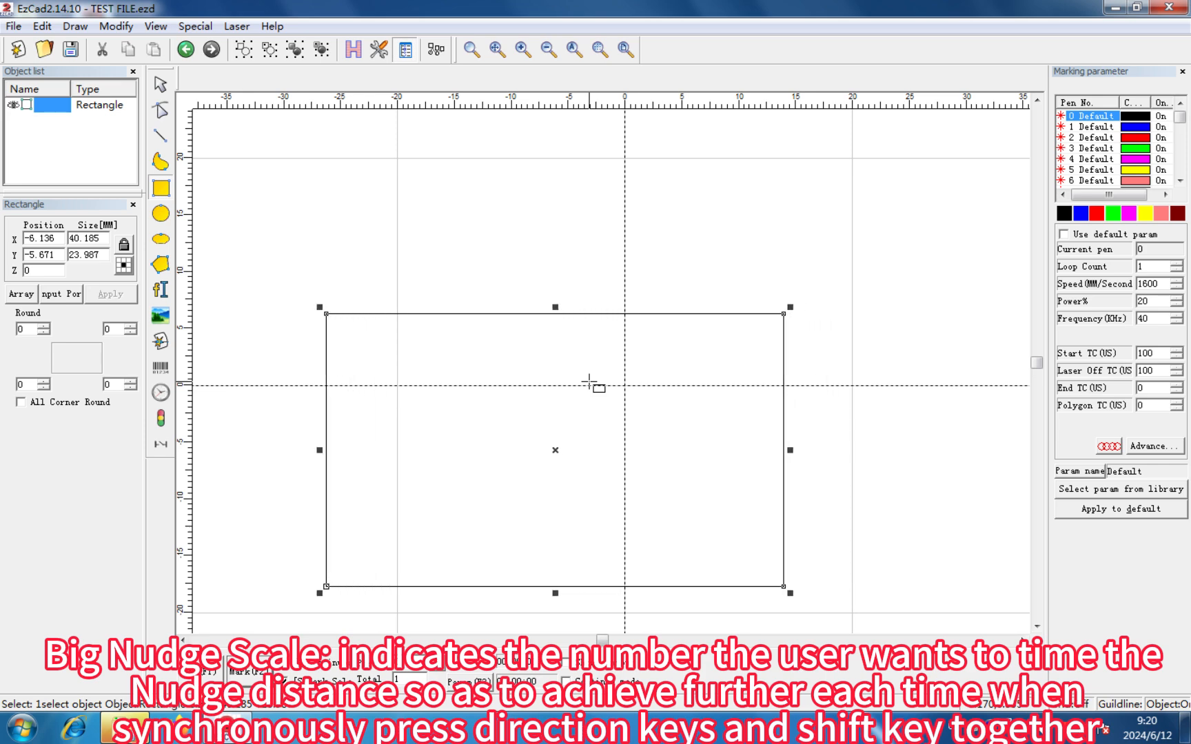
- Move the rectangle right in repeated big nudges until its X position is 2.864
{"action": "key", "text": "Right"}
{"action": "key", "text": "Right"}
{"action": "key", "text": "Right"}
{"action": "key", "text": "Right"}
{"action": "key", "text": "Right"}
{"action": "key", "text": "Right"}
{"action": "key", "text": "Right"}
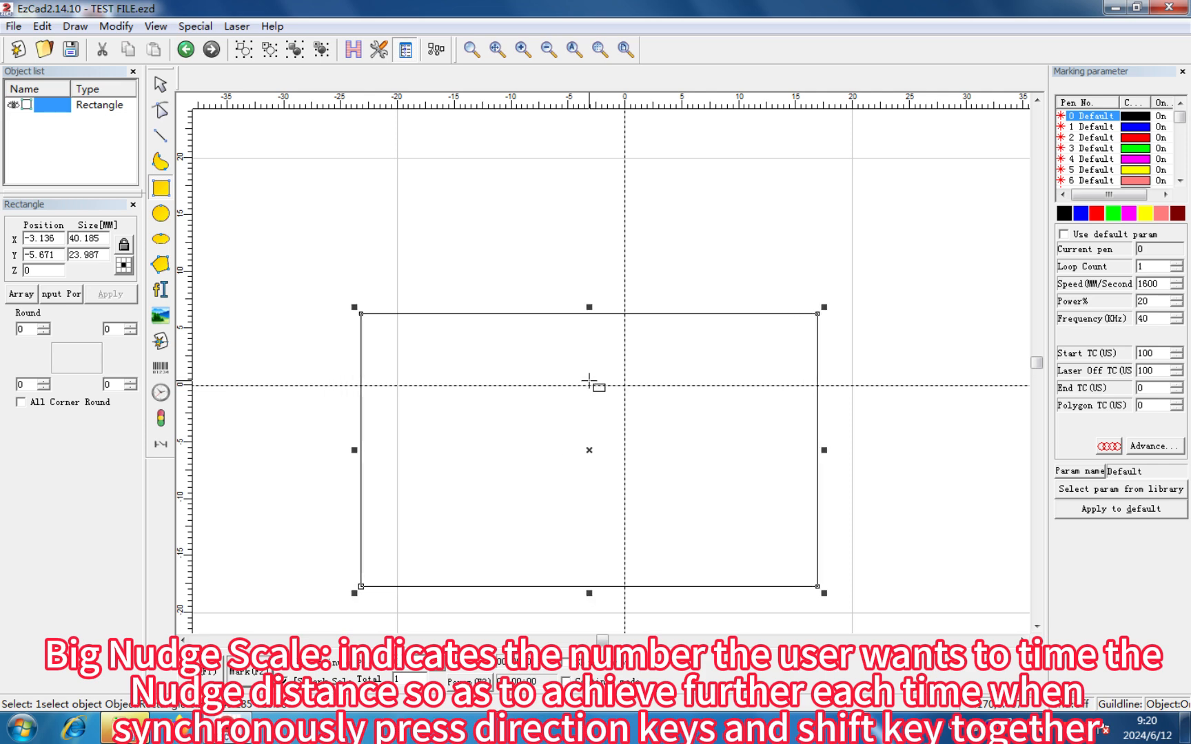
{"action": "key", "text": "Right"}
{"action": "key", "text": "Right"}
{"action": "key", "text": "Right"}
{"action": "key", "text": "Right"}
{"action": "key", "text": "Right"}
{"action": "key", "text": "Right"}
{"action": "key", "text": "Right"}
{"action": "key", "text": "Right"}
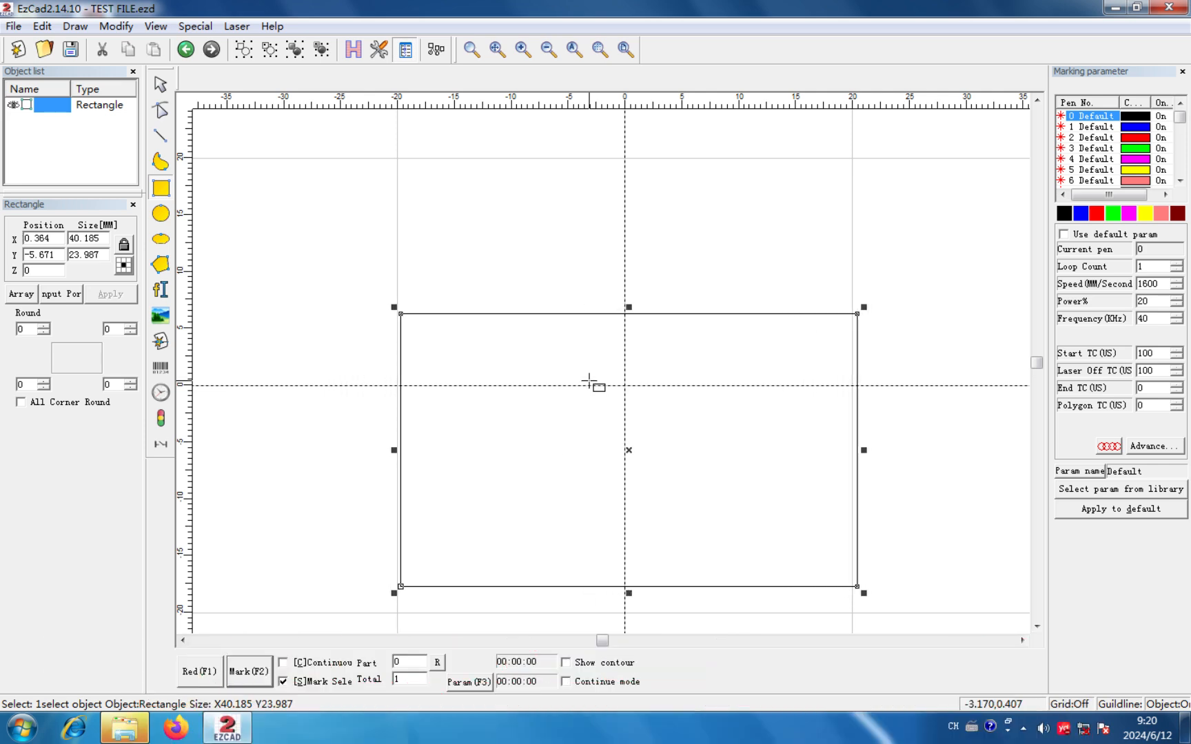
{"action": "key", "text": "Right"}
{"action": "key", "text": "Right"}
{"action": "key", "text": "Right"}
{"action": "key", "text": "Right"}
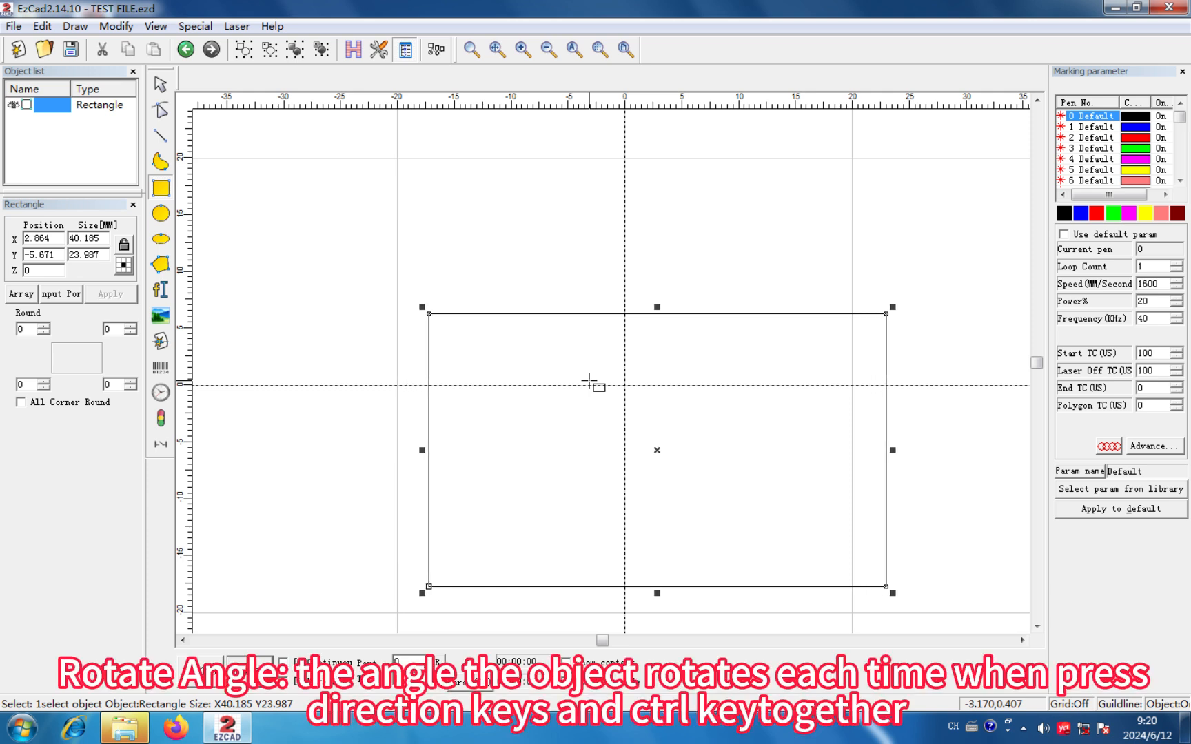
- Rotate the rectangle one 15-degree increment clockwise and back again
{"action": "key", "text": "ctrl+Right"}
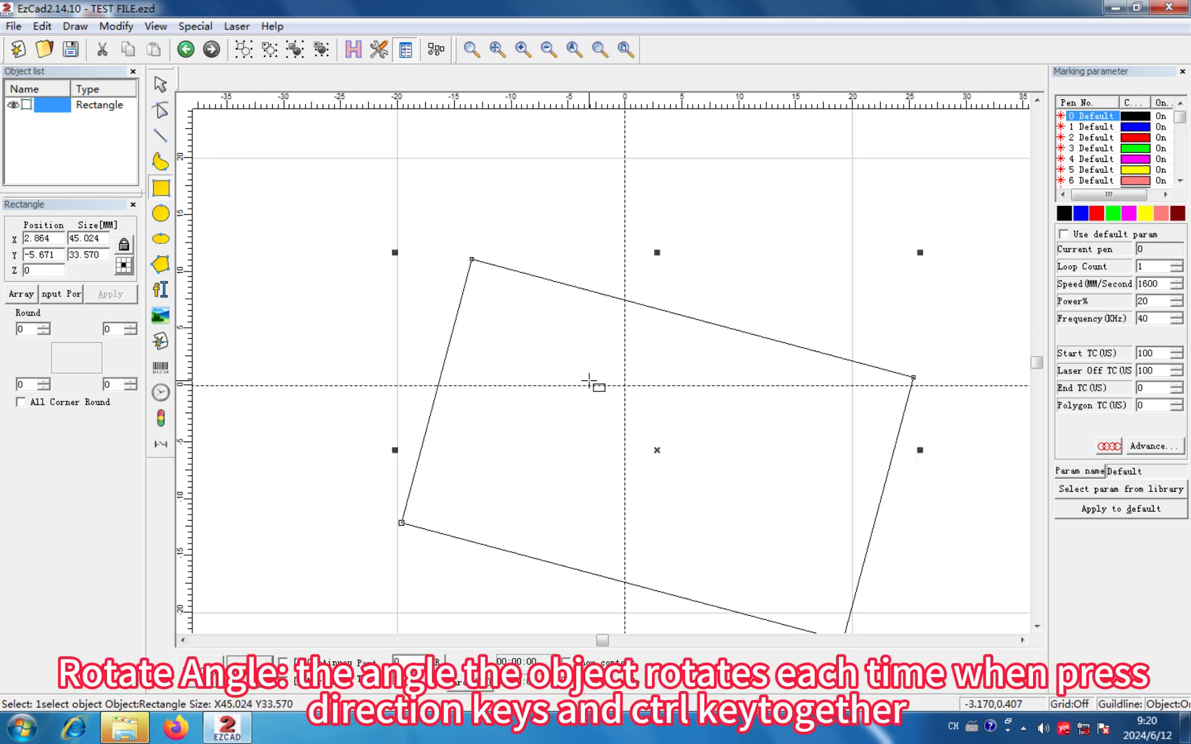
{"action": "key", "text": "ctrl+Left"}
- Set the Move|Rotate origin point to the object's lower-left corner, point 1, and put the rectangle to the origin
{"action": "left_click", "coordinate": [377, 48]}
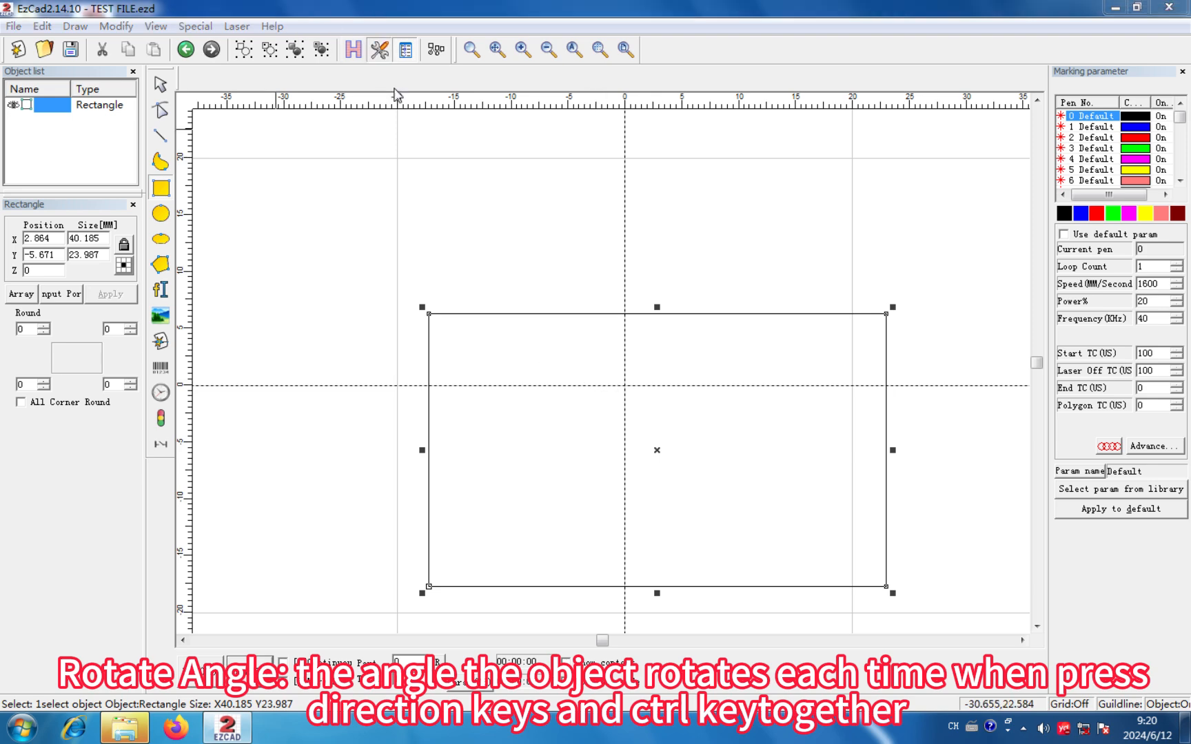
{"action": "left_click_drag", "start_coordinate": [557, 189], "coordinate": [245, 151]}
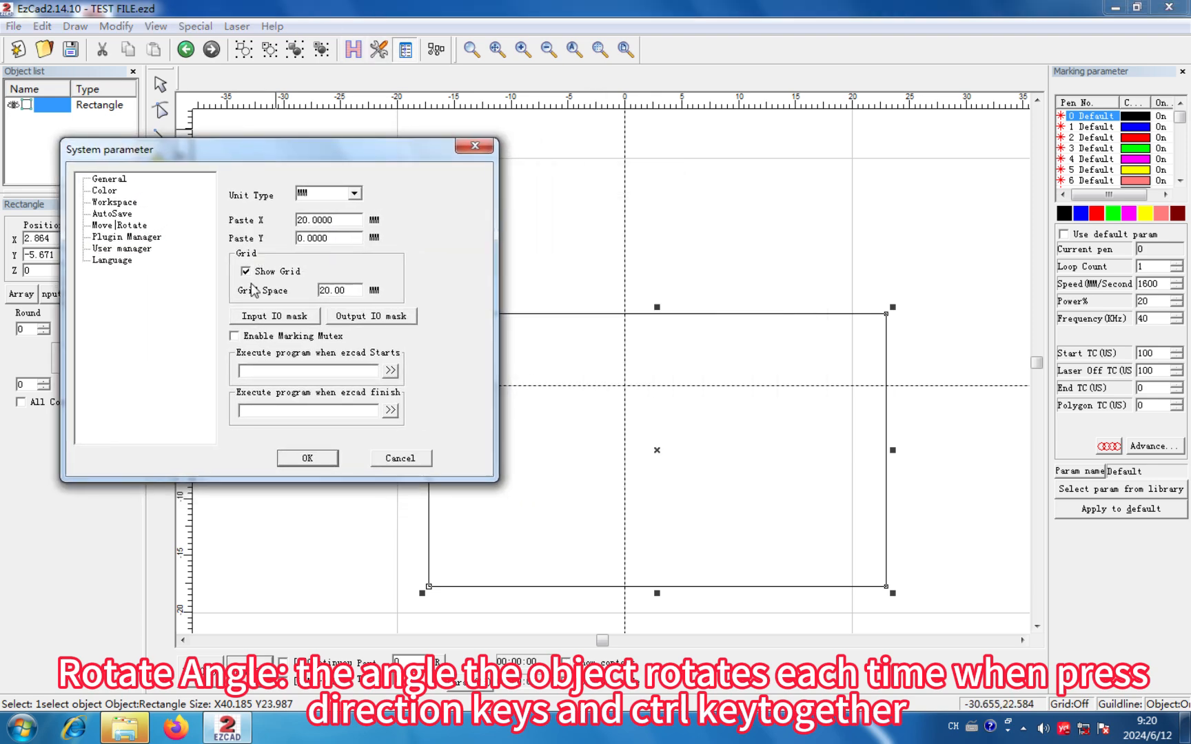
{"action": "left_click", "coordinate": [135, 228]}
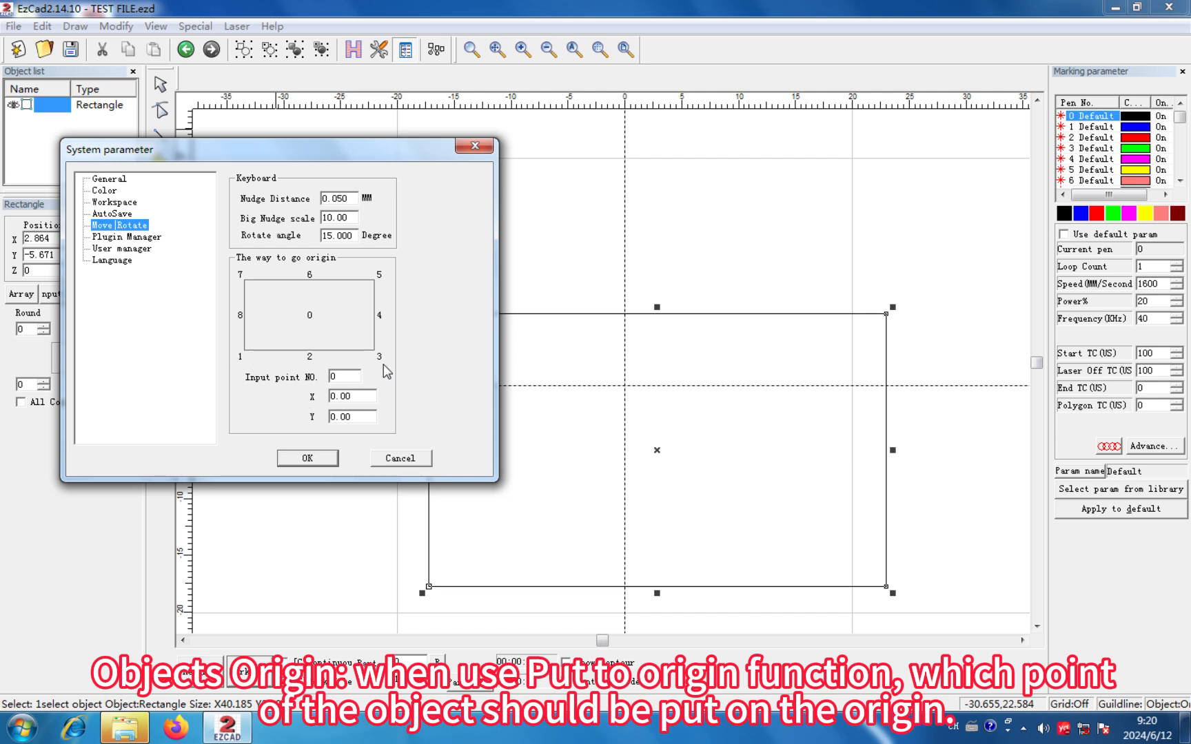
{"action": "double_click", "coordinate": [337, 377]}
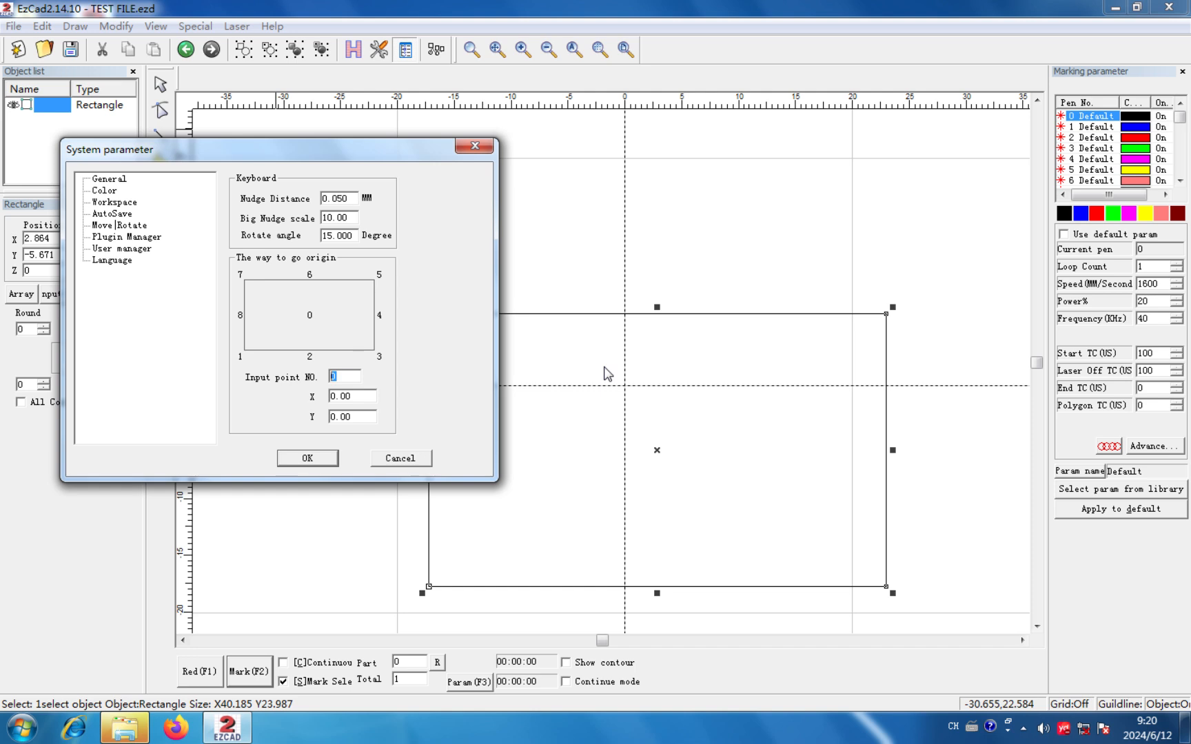
{"action": "left_click", "coordinate": [325, 458]}
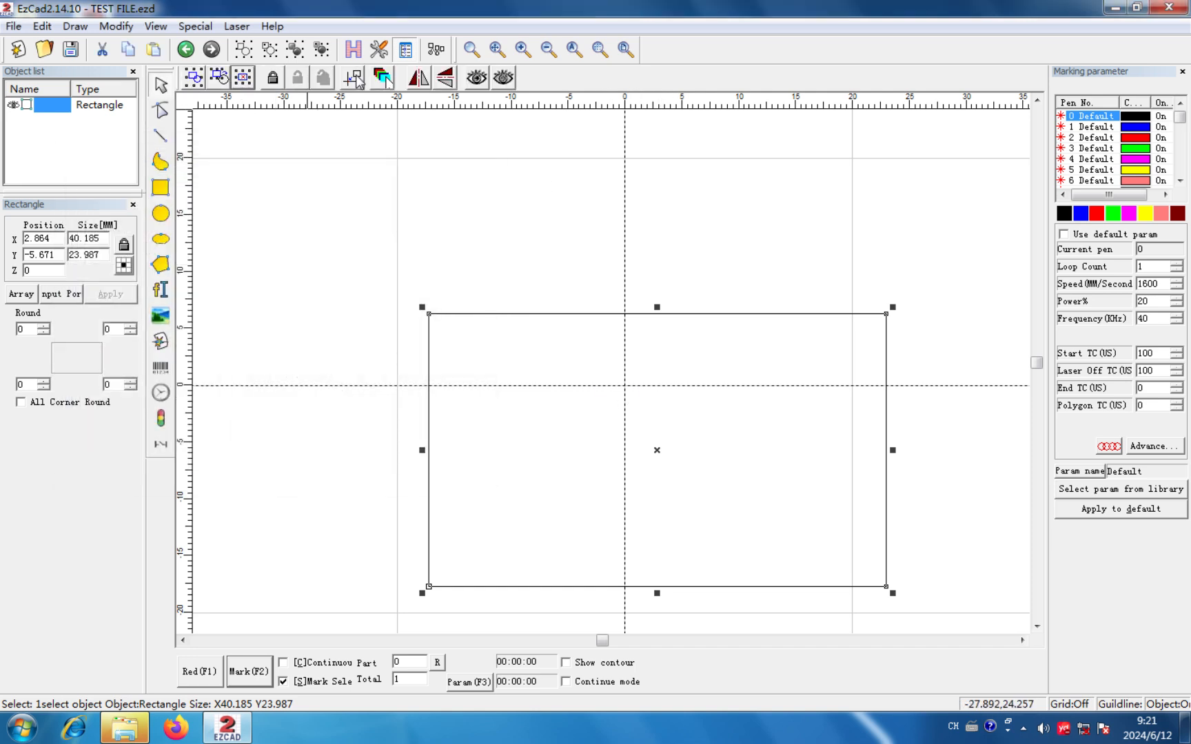
{"action": "left_click", "coordinate": [355, 78]}
{"action": "scroll", "coordinate": [617, 292], "scroll_direction": "down", "scroll_amount": 3}
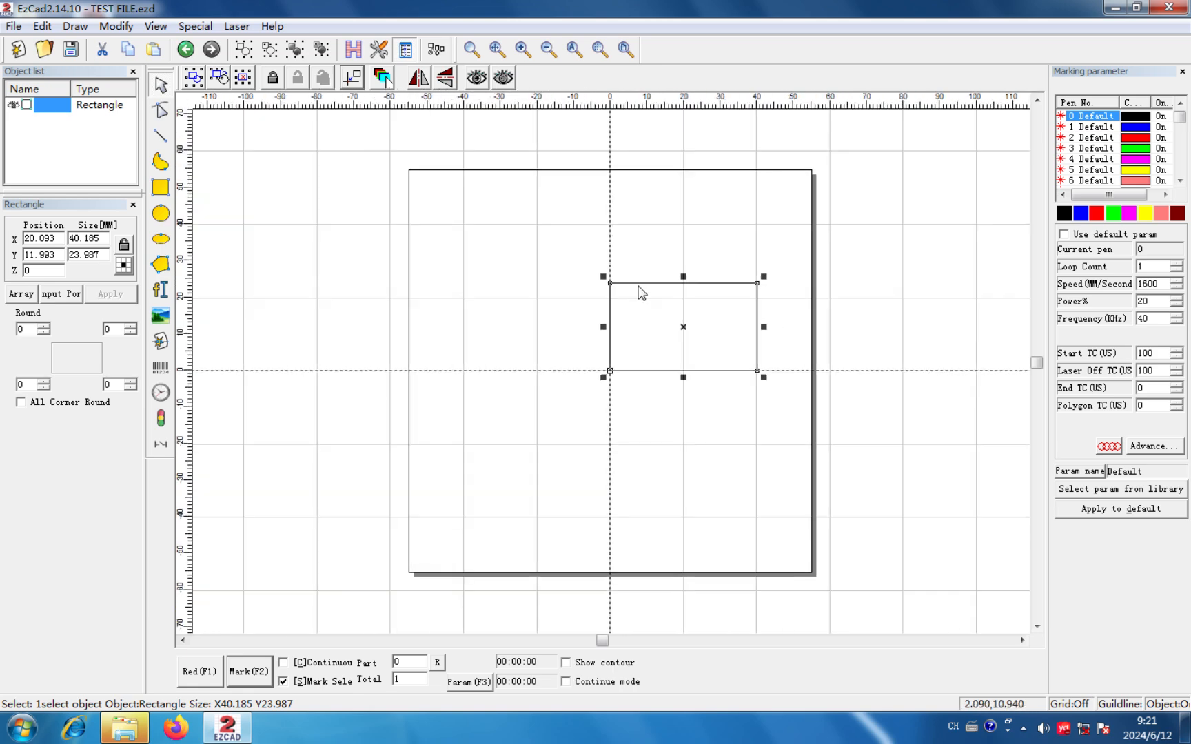
- Set the Move|Rotate origin point number to 0, the object's centre, and put the rectangle to the origin
{"action": "scroll", "coordinate": [611, 378], "scroll_direction": "up", "scroll_amount": 4}
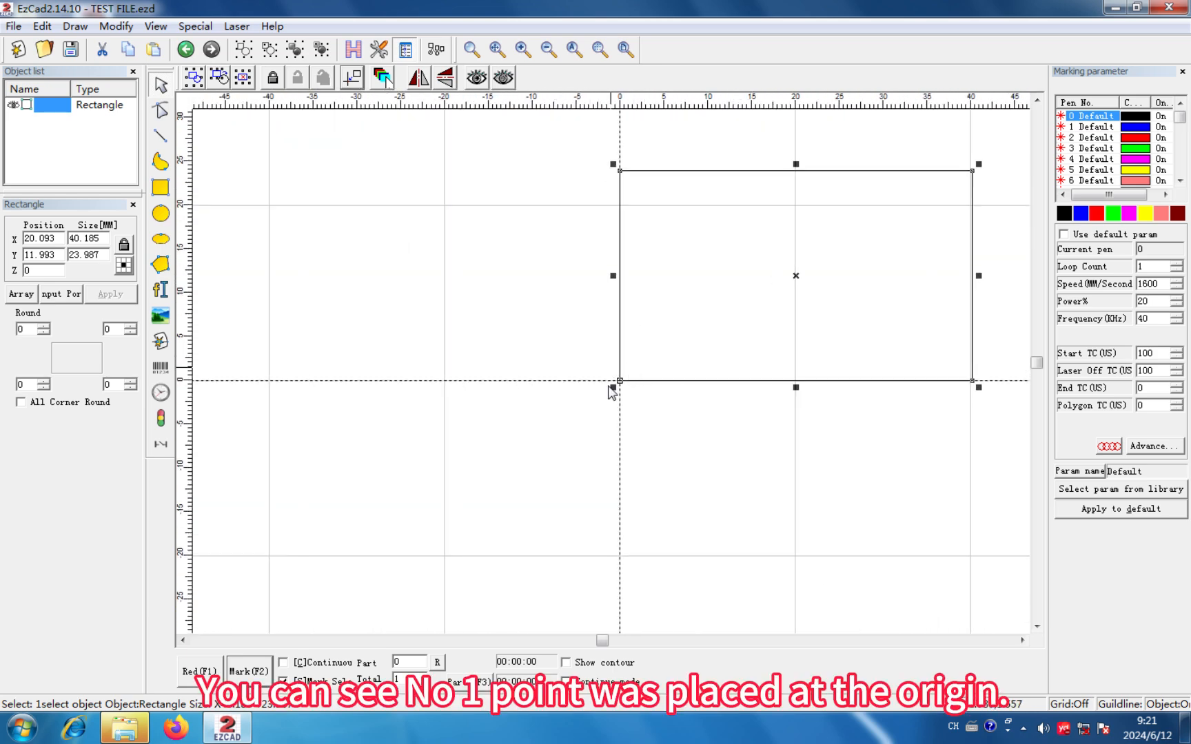
{"action": "left_click", "coordinate": [370, 53]}
{"action": "left_click", "coordinate": [438, 282]}
{"action": "left_click", "coordinate": [435, 261]}
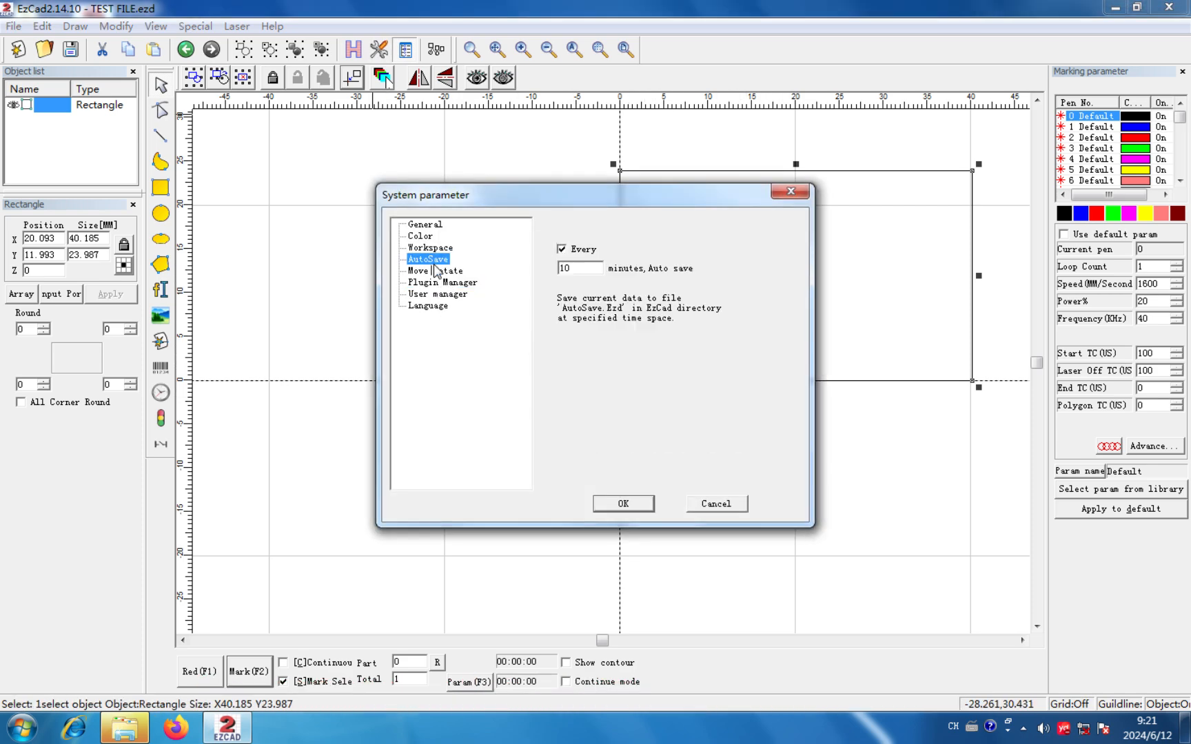
{"action": "left_click", "coordinate": [428, 271]}
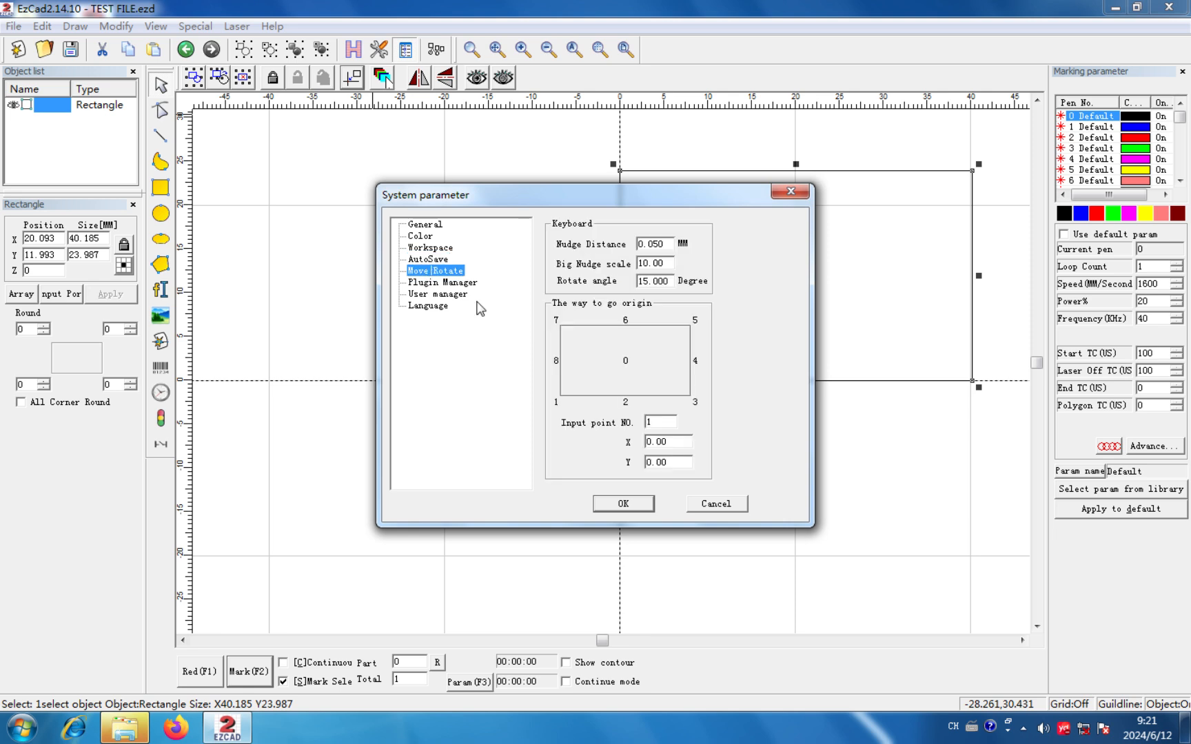
{"action": "left_click", "coordinate": [665, 422]}
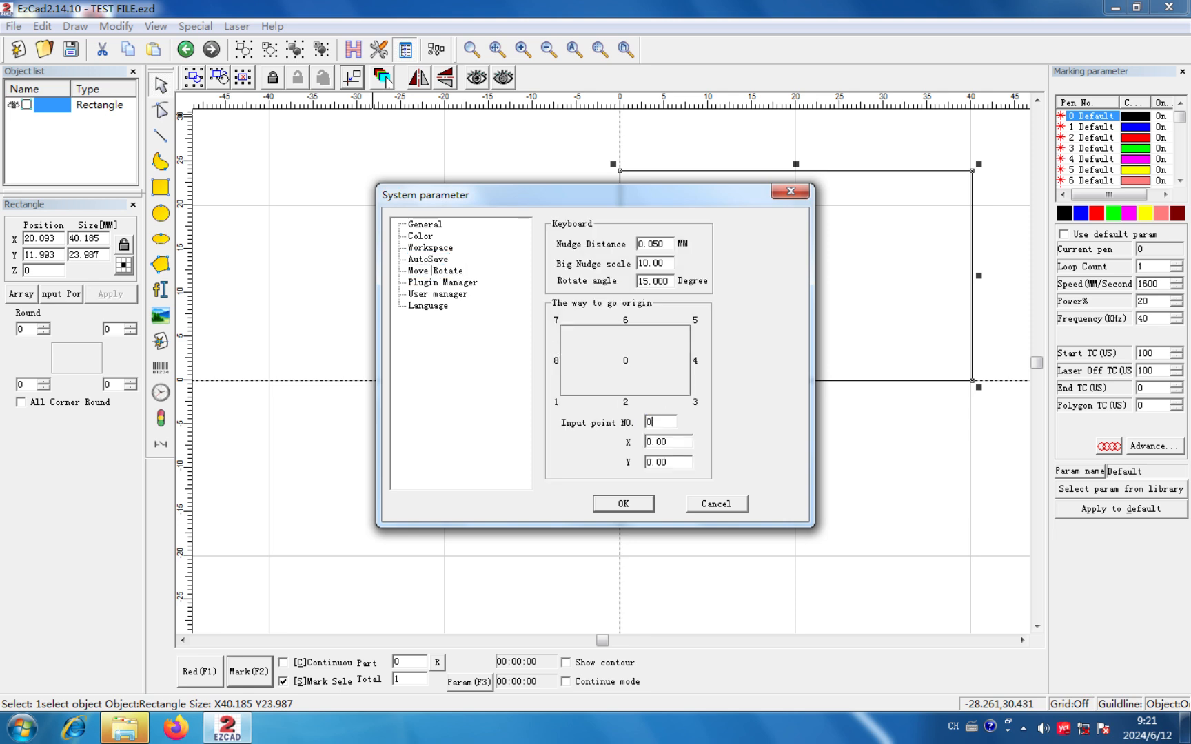
{"action": "left_click", "coordinate": [620, 504]}
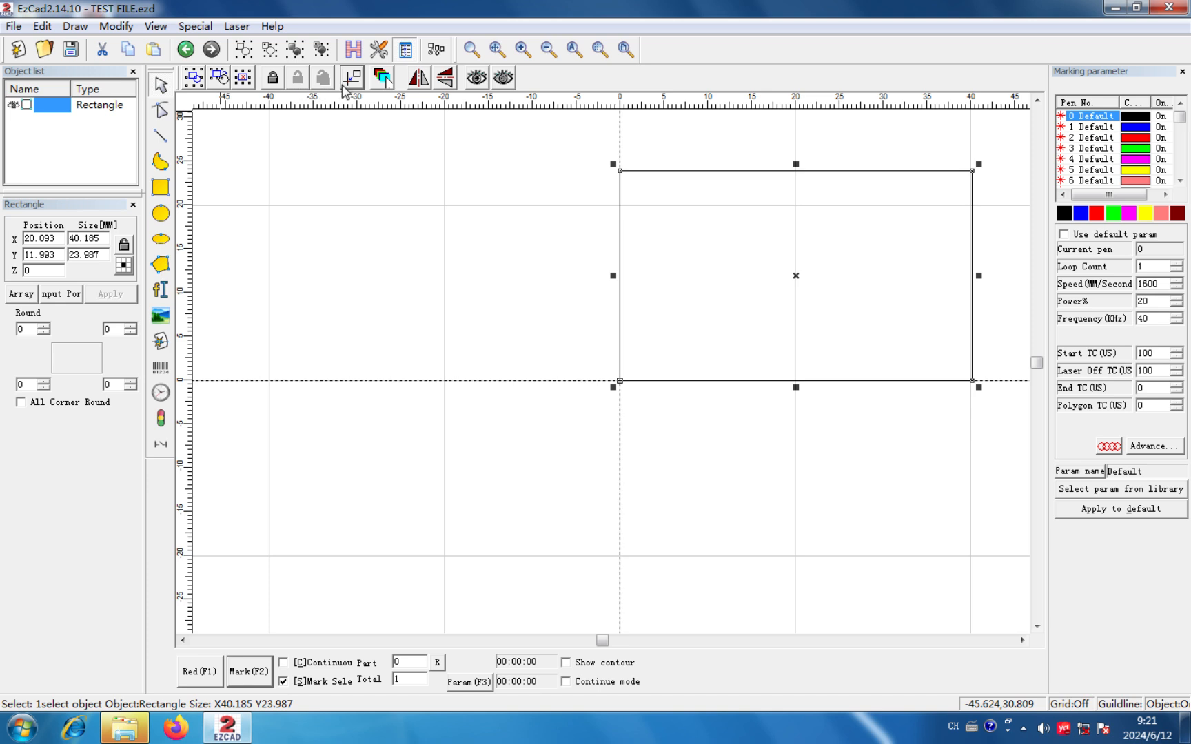
{"action": "left_click", "coordinate": [343, 86]}
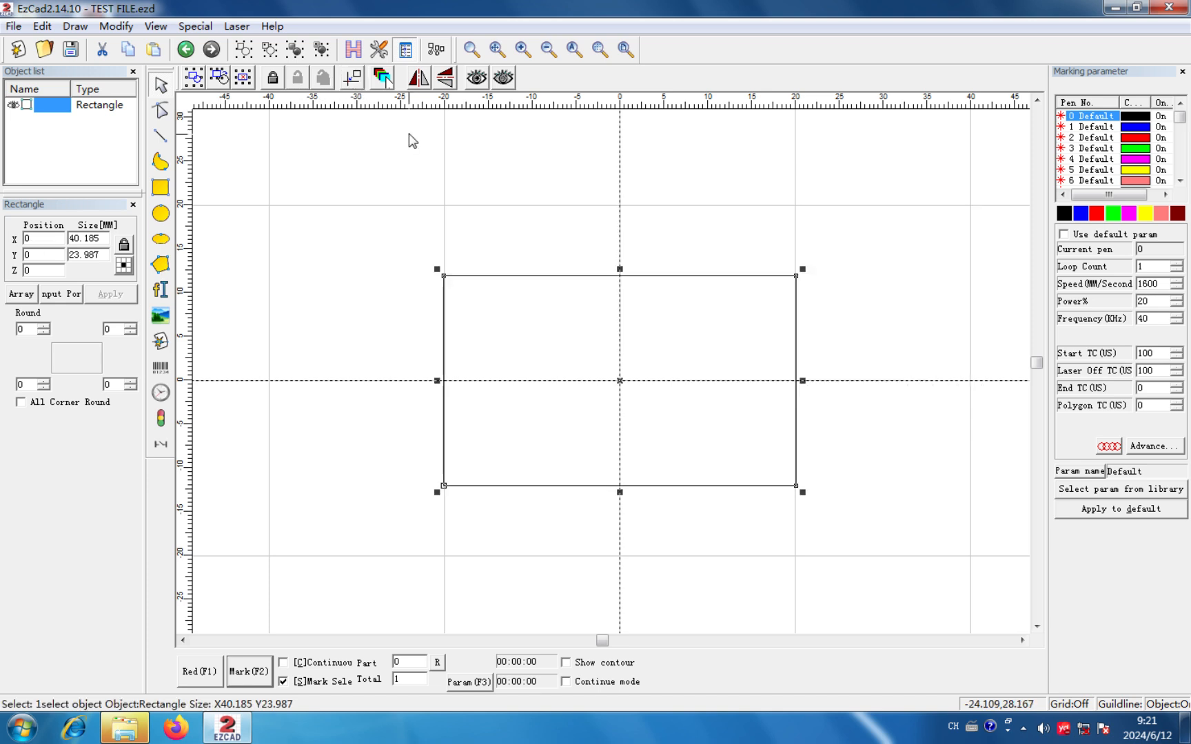
- Deselect the rectangle and examine the installed plugins on the Plugin Manager page of the system parameters
{"action": "scroll", "coordinate": [616, 375], "scroll_direction": "down", "scroll_amount": 2}
{"action": "left_click", "coordinate": [606, 348]}
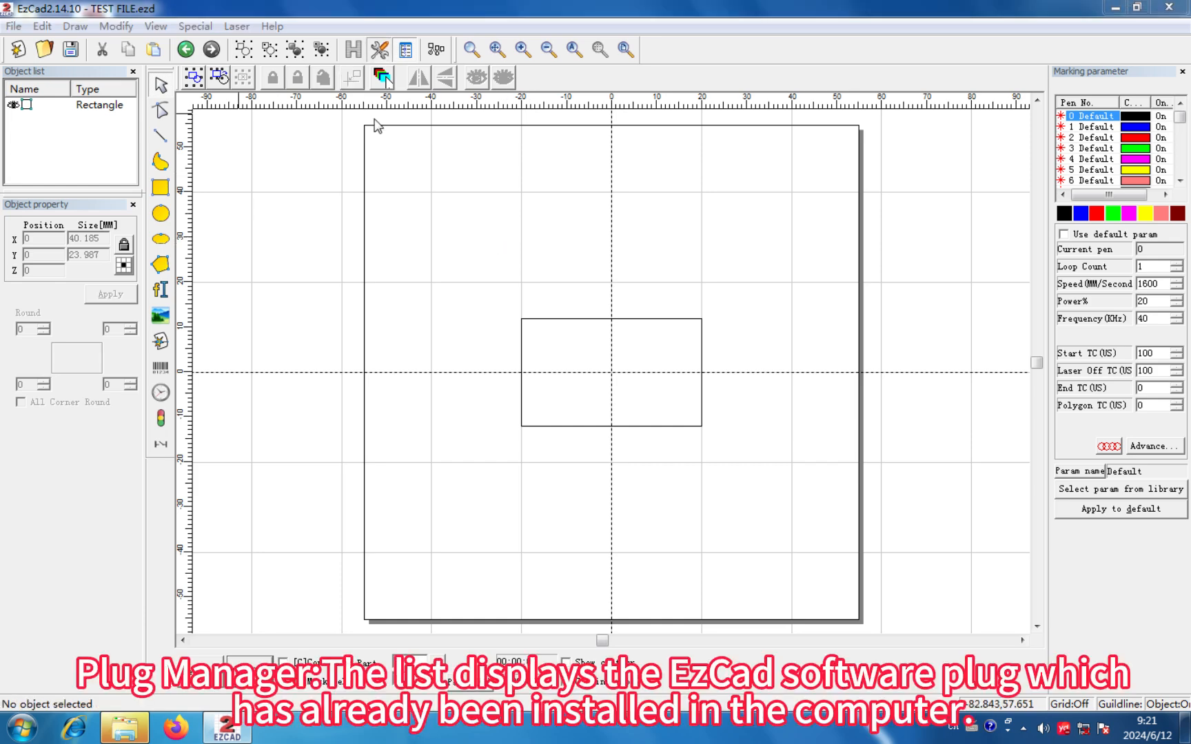
{"action": "left_click", "coordinate": [419, 283]}
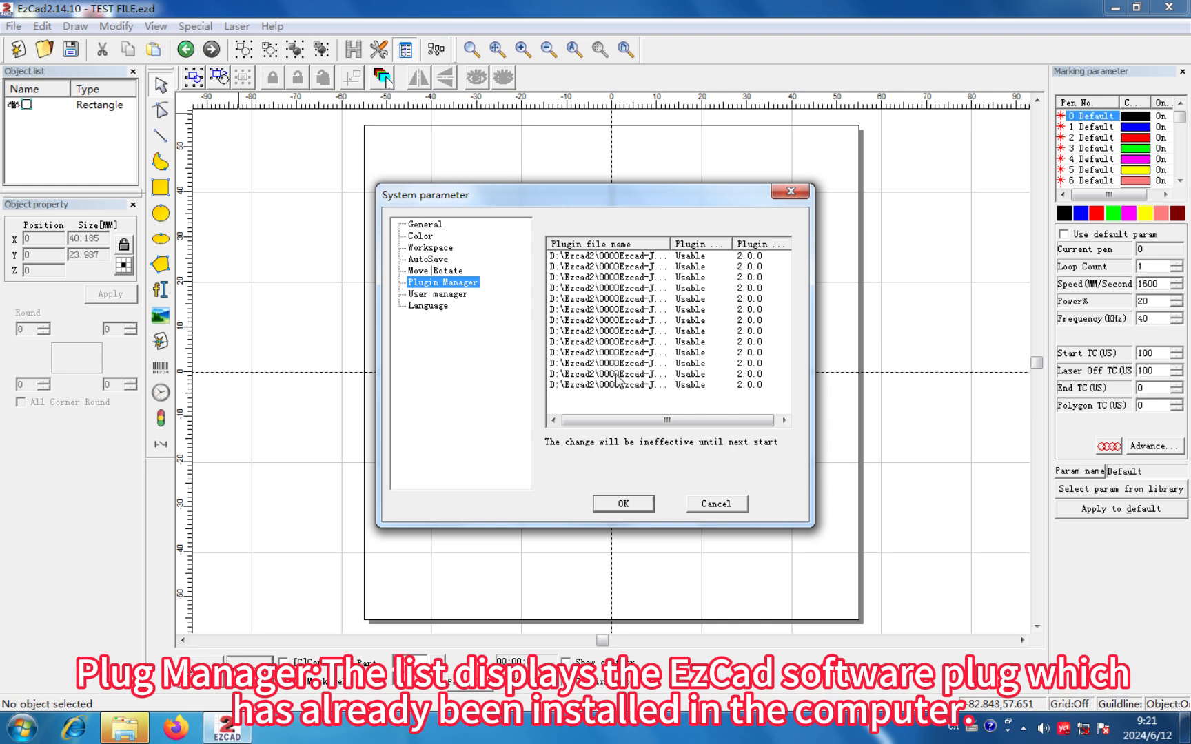
- Require a user password before using the software and review the permissions of the 管理者 account
{"action": "left_click", "coordinate": [453, 295]}
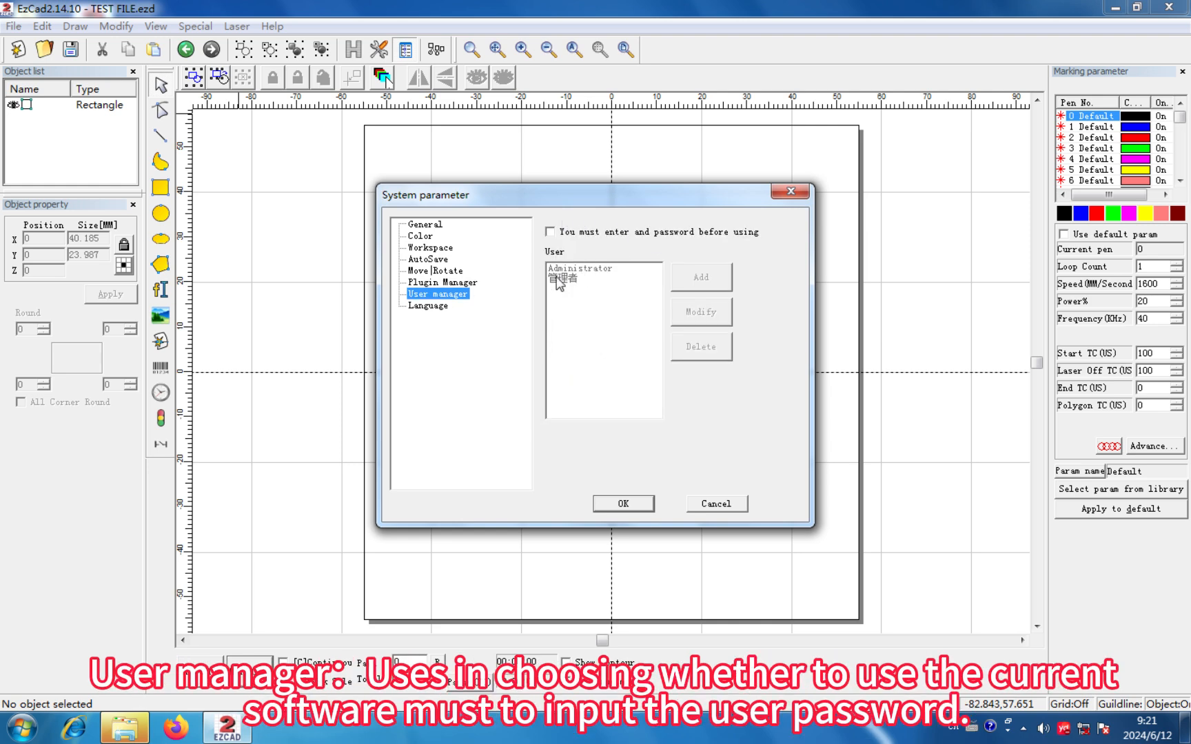
{"action": "left_click", "coordinate": [550, 232]}
{"action": "left_click", "coordinate": [566, 279]}
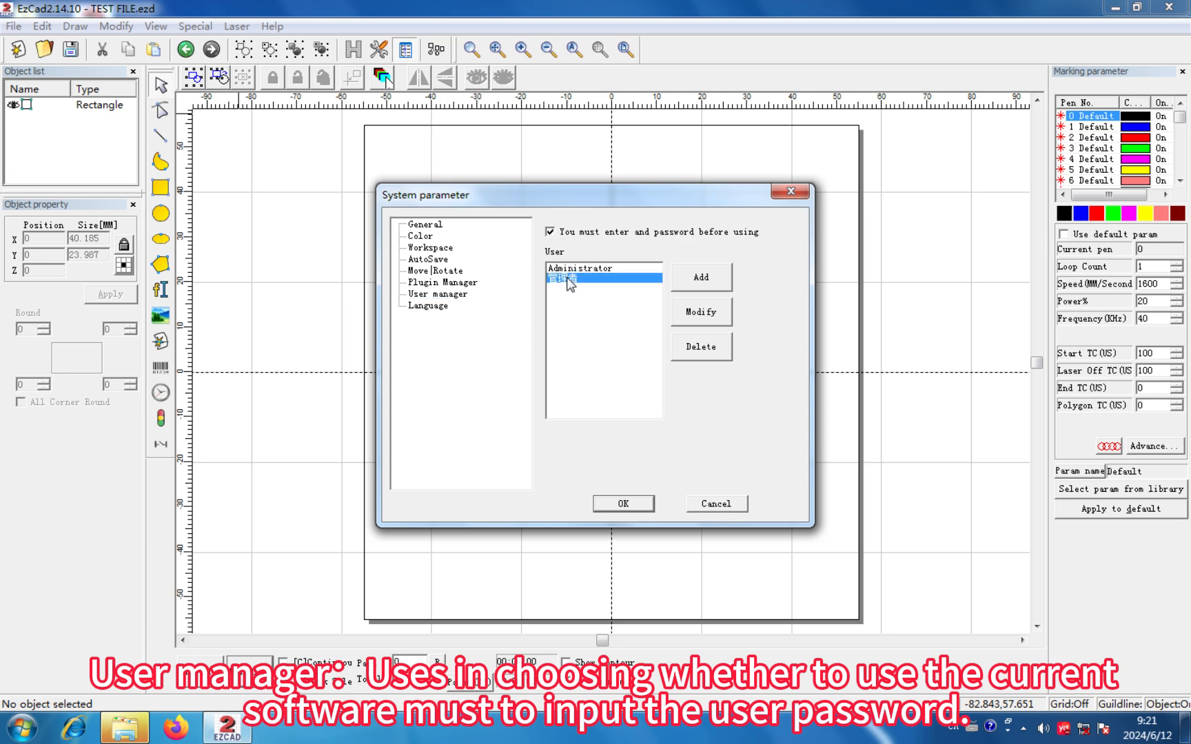
{"action": "left_click", "coordinate": [692, 316]}
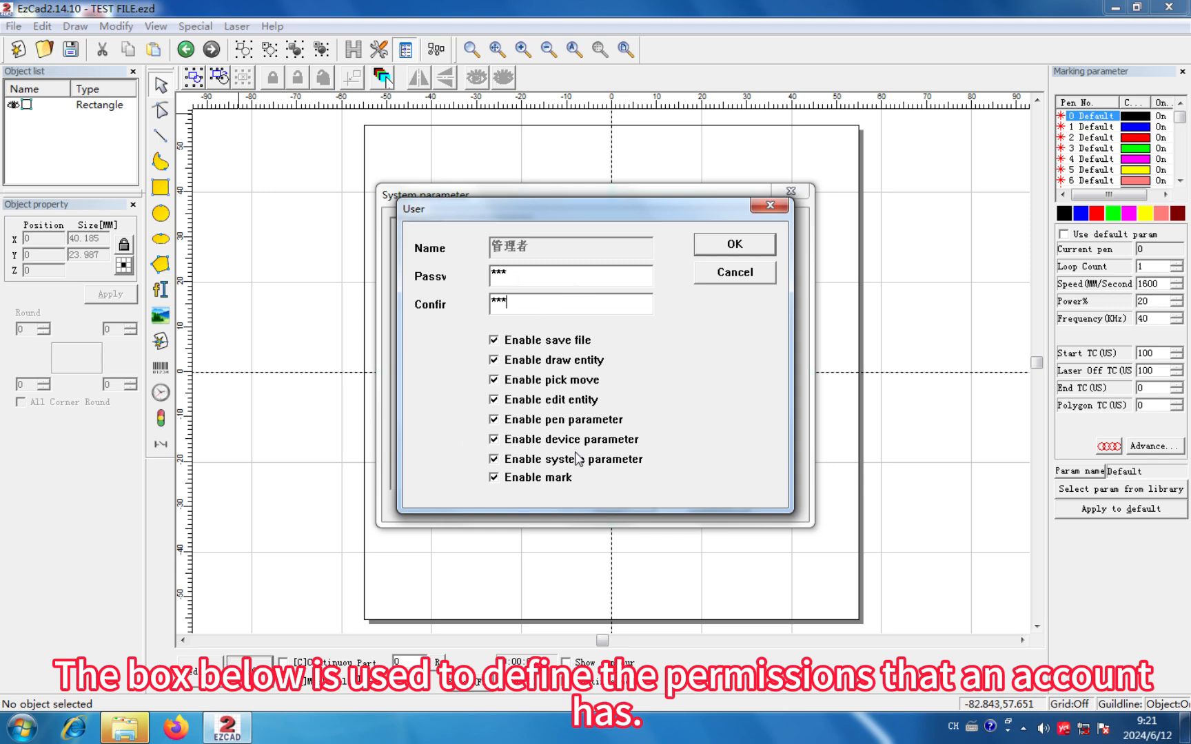
{"action": "left_click", "coordinate": [735, 278]}
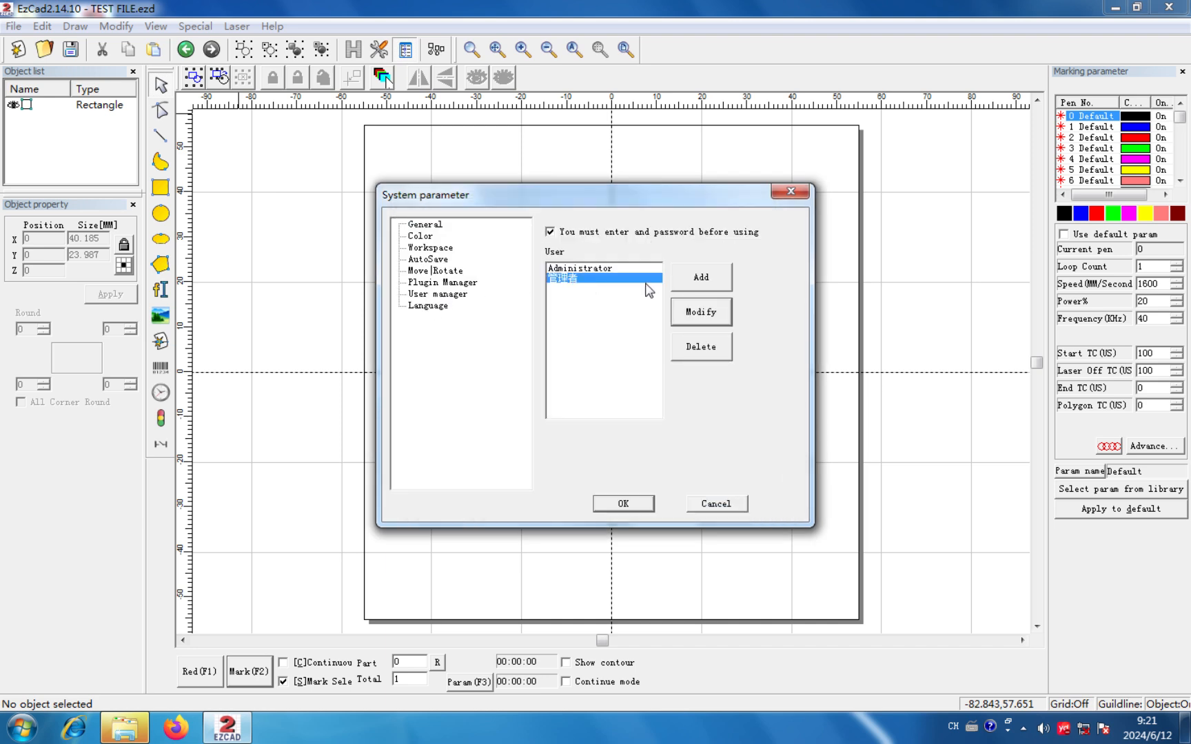
{"action": "left_click", "coordinate": [607, 268]}
- Switch the interface language to Chinese(Traditional) and back to English USA, and accept the system parameters
{"action": "left_click", "coordinate": [431, 308]}
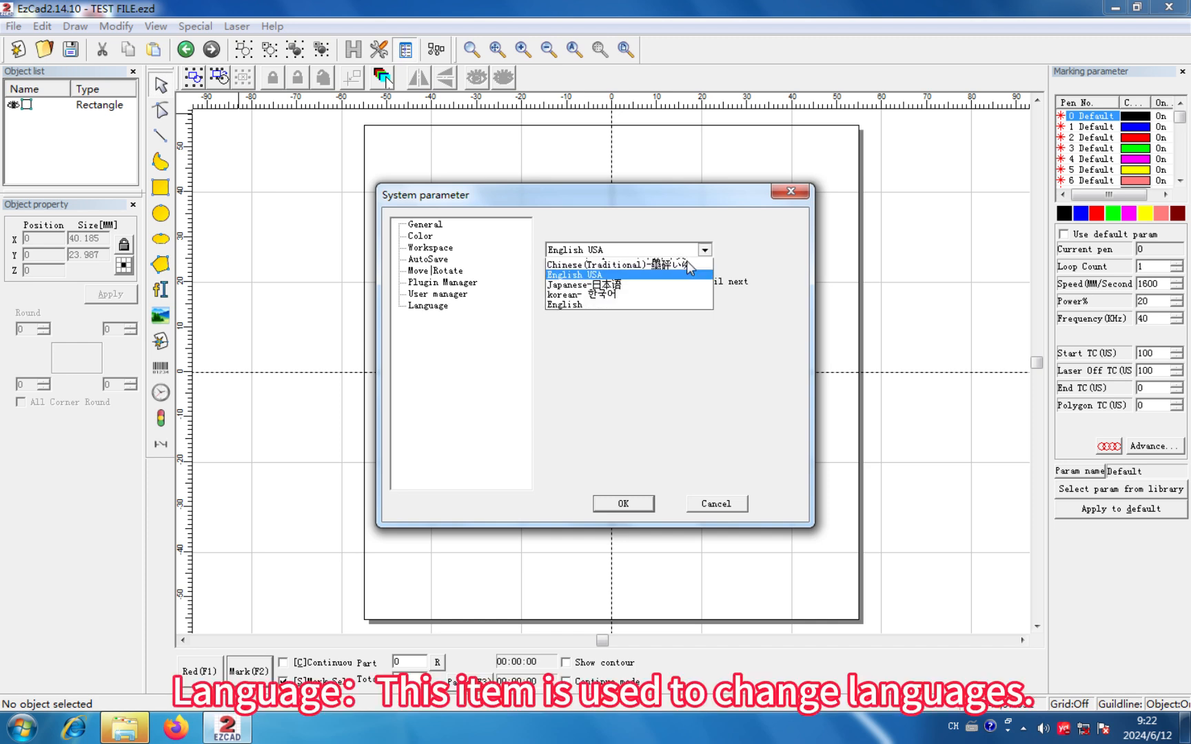
{"action": "left_click", "coordinate": [704, 251]}
{"action": "left_click", "coordinate": [635, 274]}
{"action": "left_click", "coordinate": [704, 250]}
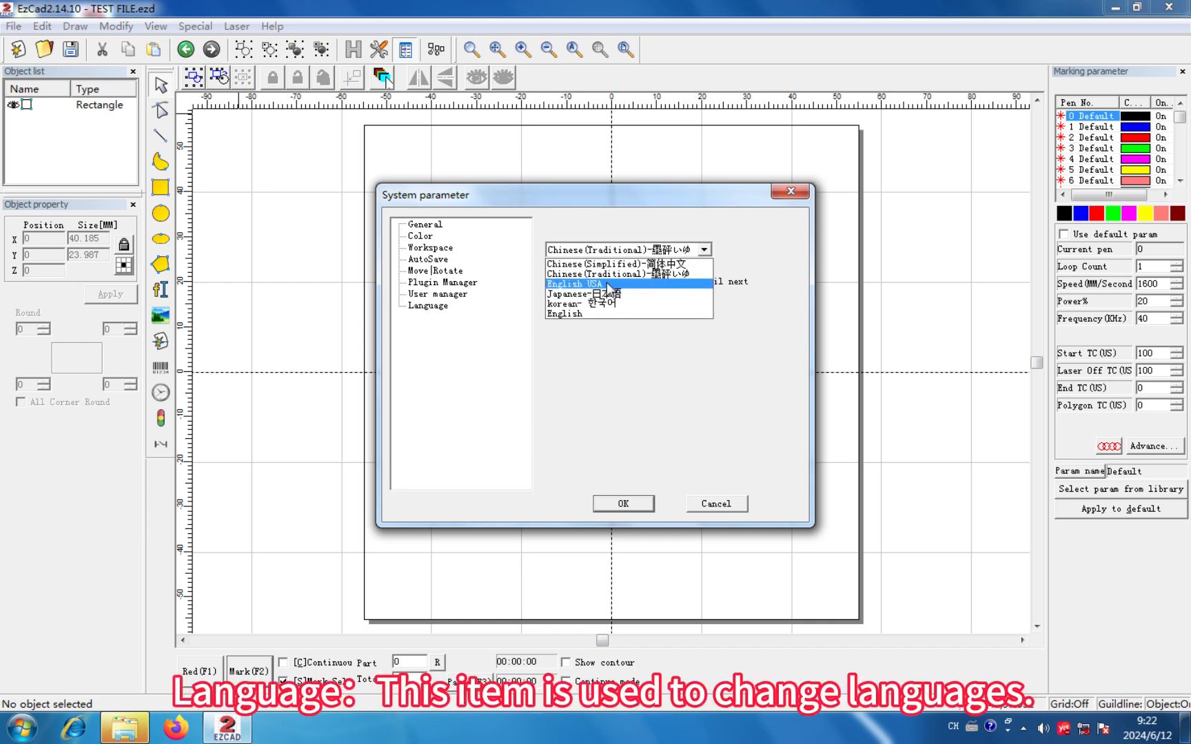
{"action": "left_click", "coordinate": [620, 284]}
{"action": "left_click", "coordinate": [704, 250]}
{"action": "left_click", "coordinate": [680, 282]}
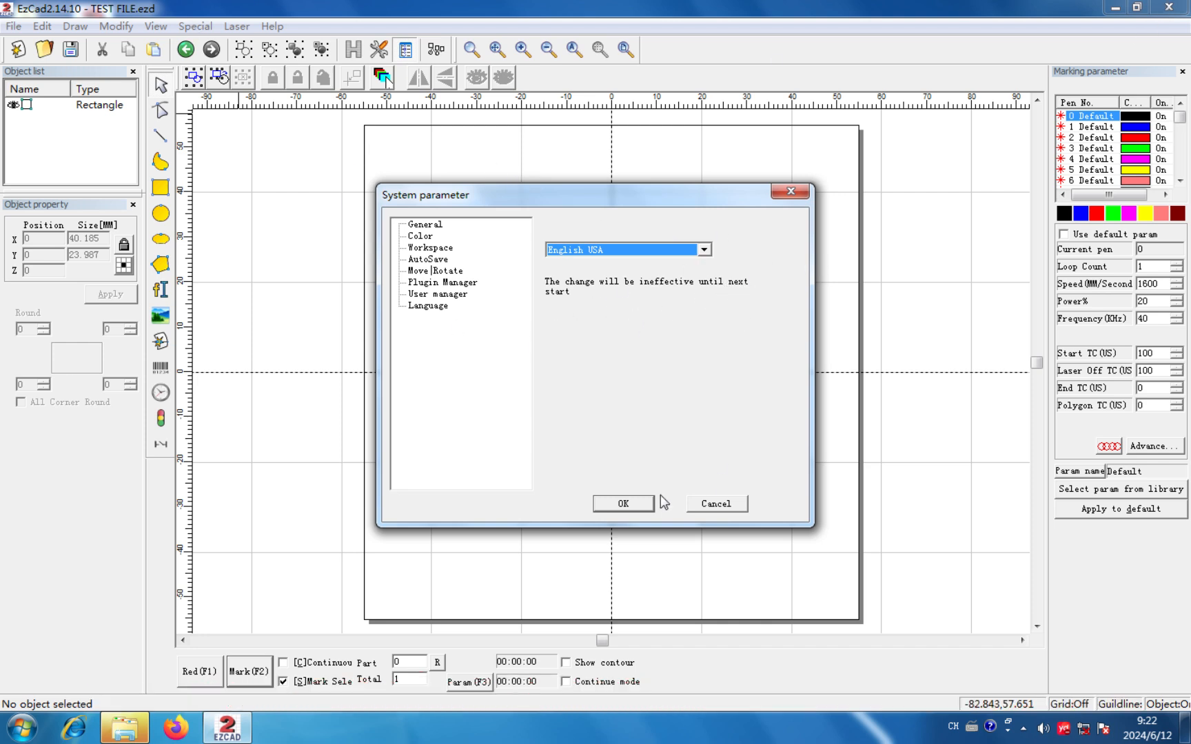
{"action": "left_click", "coordinate": [623, 503]}
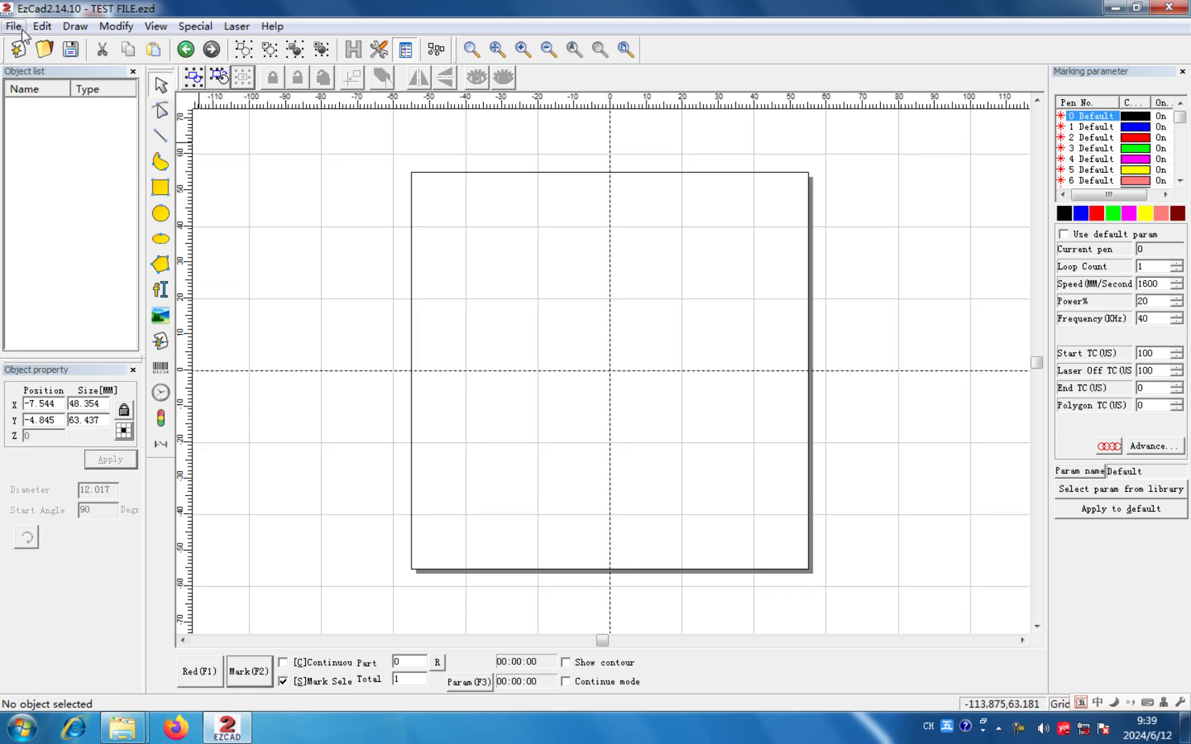
- Open the image library and create a new library named 1 with file name 1
{"action": "left_click", "coordinate": [13, 26]}
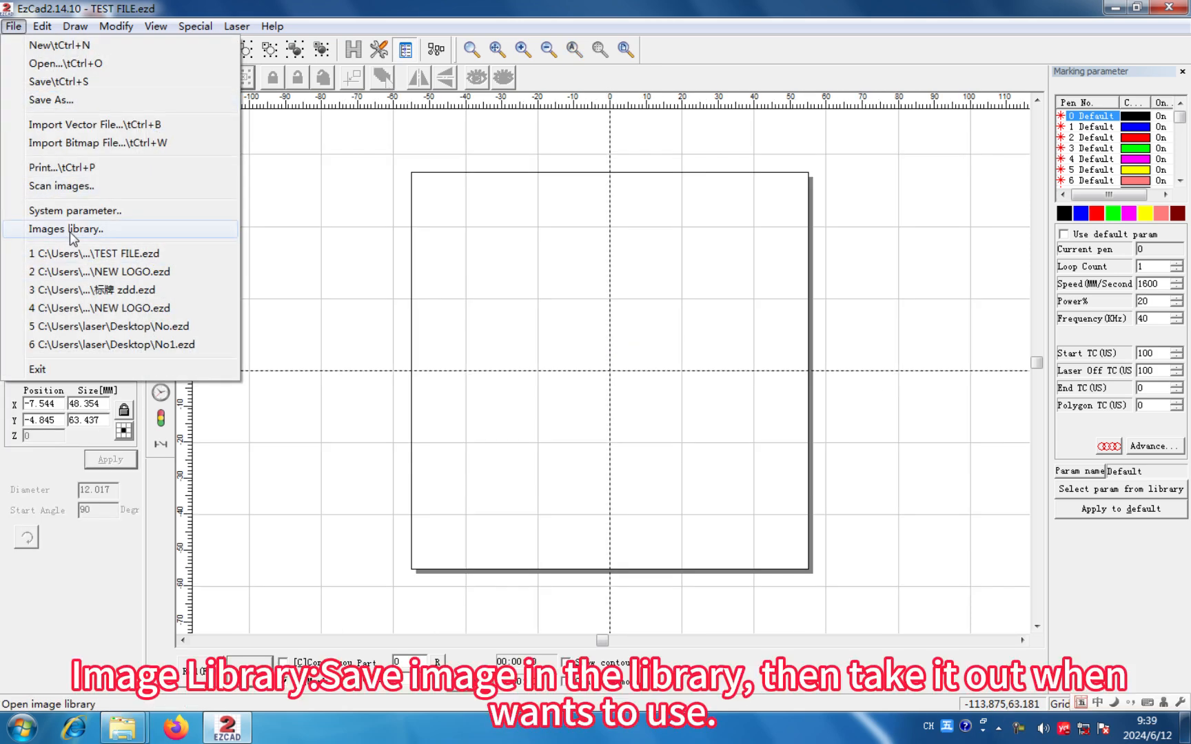
{"action": "left_click", "coordinate": [70, 232]}
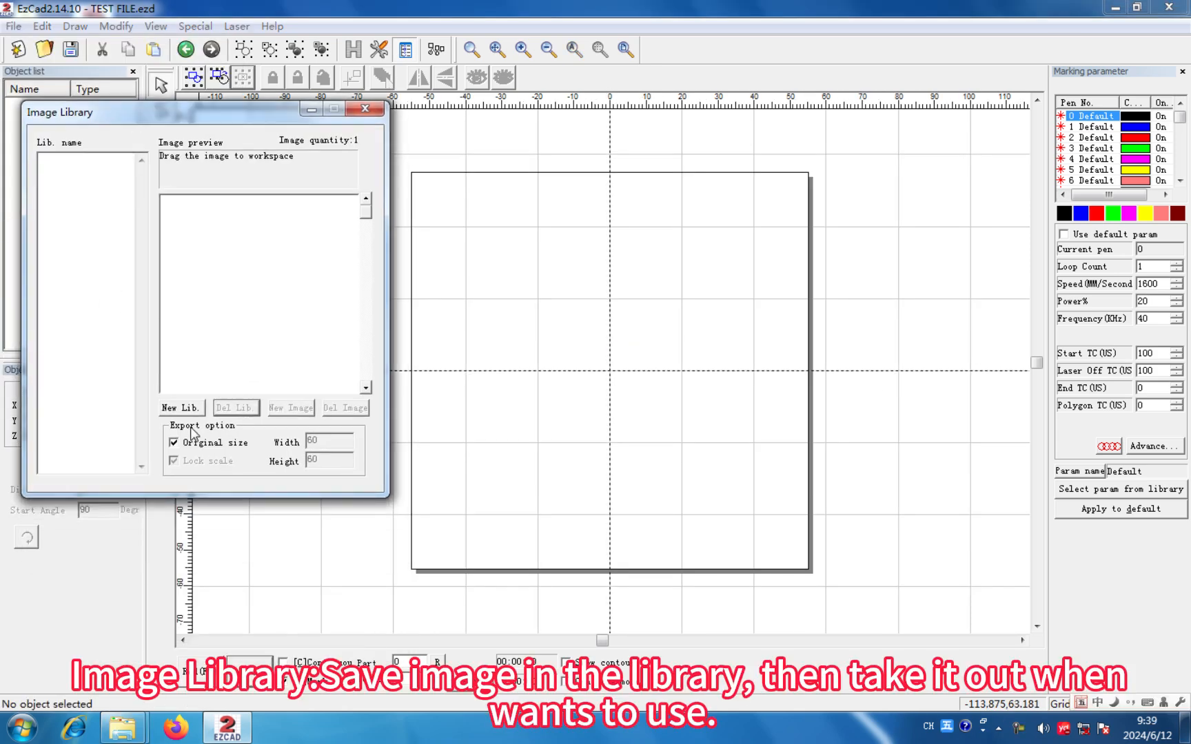
{"action": "left_click", "coordinate": [181, 407]}
{"action": "type", "text": "1"}
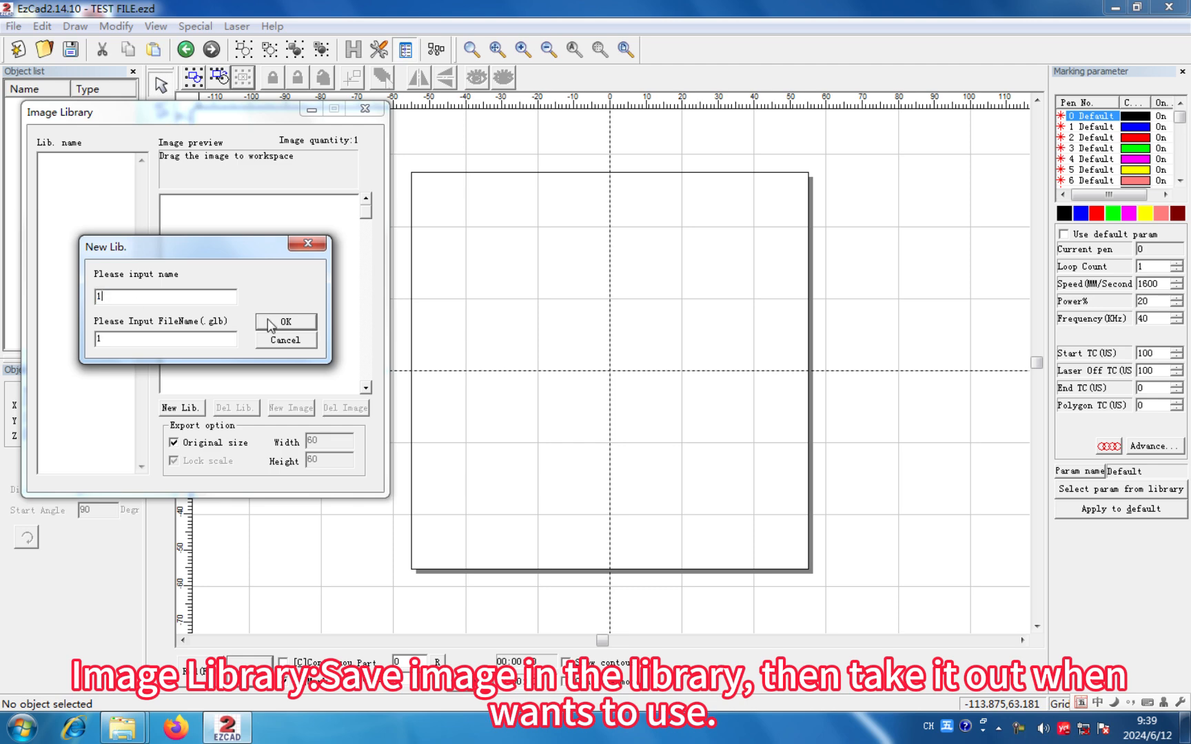
{"action": "left_click", "coordinate": [284, 321]}
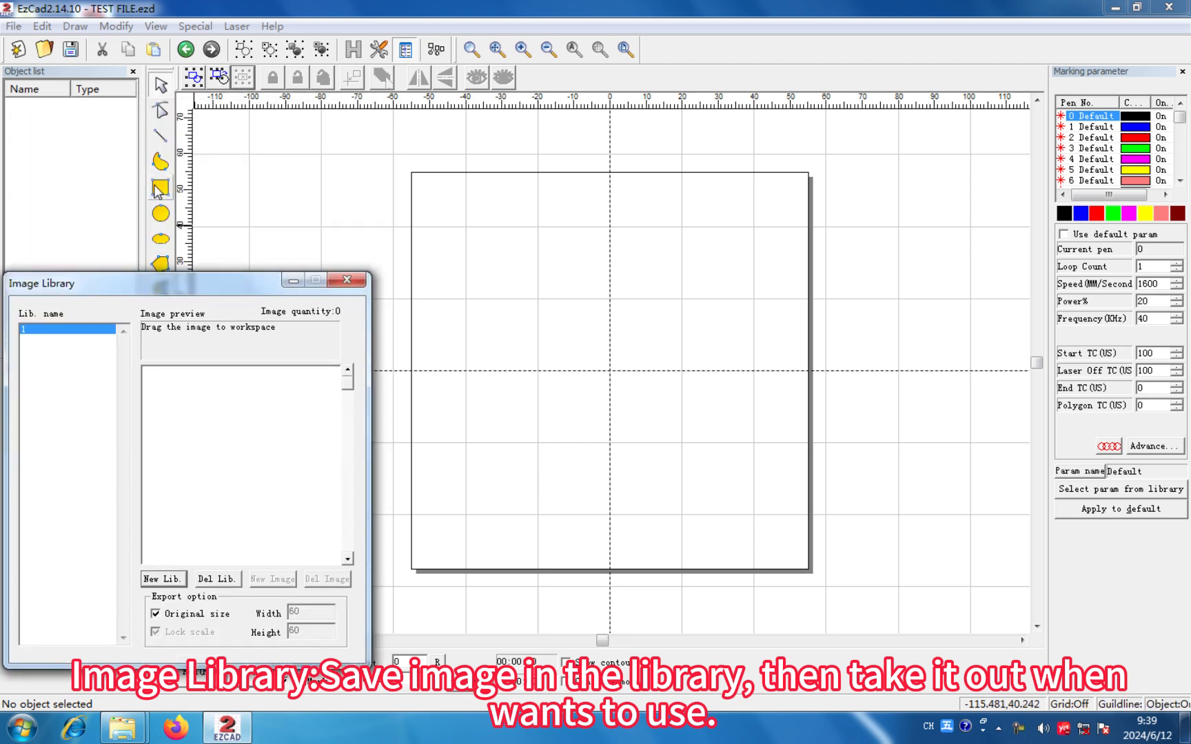
- Draw a rectangle and a circle overlapping its lower-left corner above the horizontal axis, together about 31 by 24 mm
{"action": "mouse_move", "coordinate": [581, 282]}
{"action": "left_mouse_down"}
{"action": "mouse_move", "coordinate": [654, 348]}
{"action": "mouse_move", "coordinate": [682, 354]}
{"action": "left_mouse_up"}
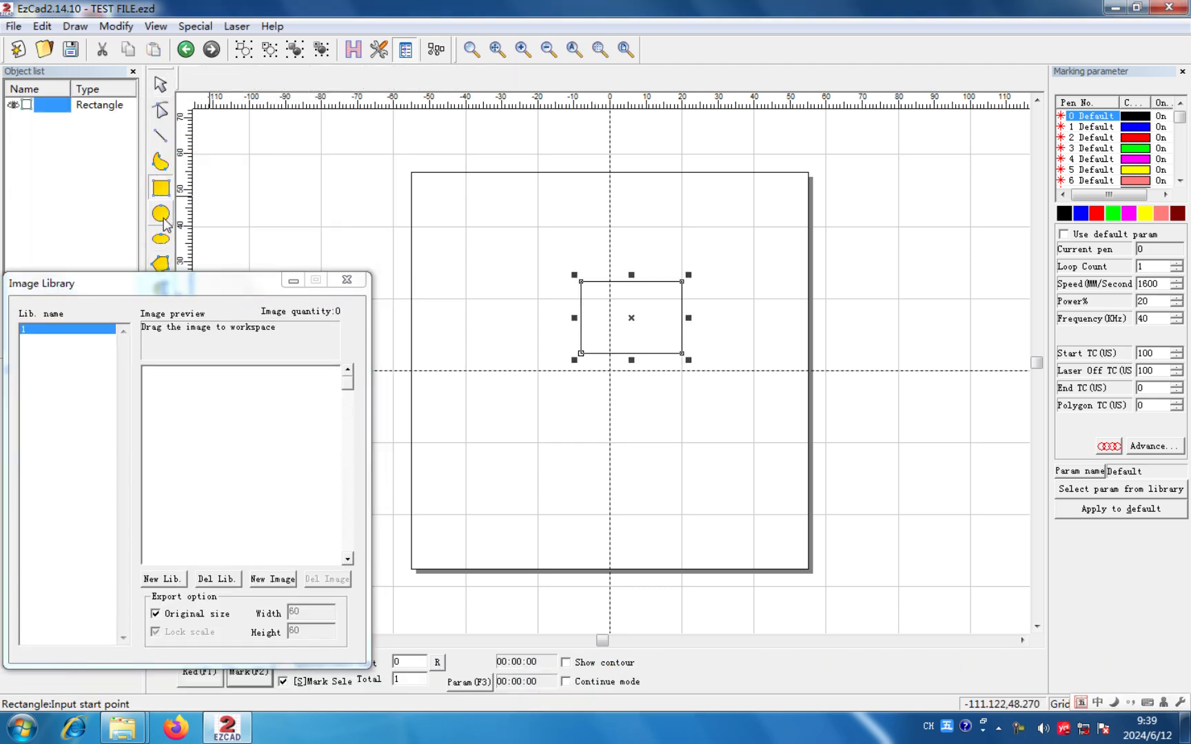
{"action": "left_click", "coordinate": [162, 215]}
{"action": "left_click_drag", "start_coordinate": [607, 331], "coordinate": [643, 314]}
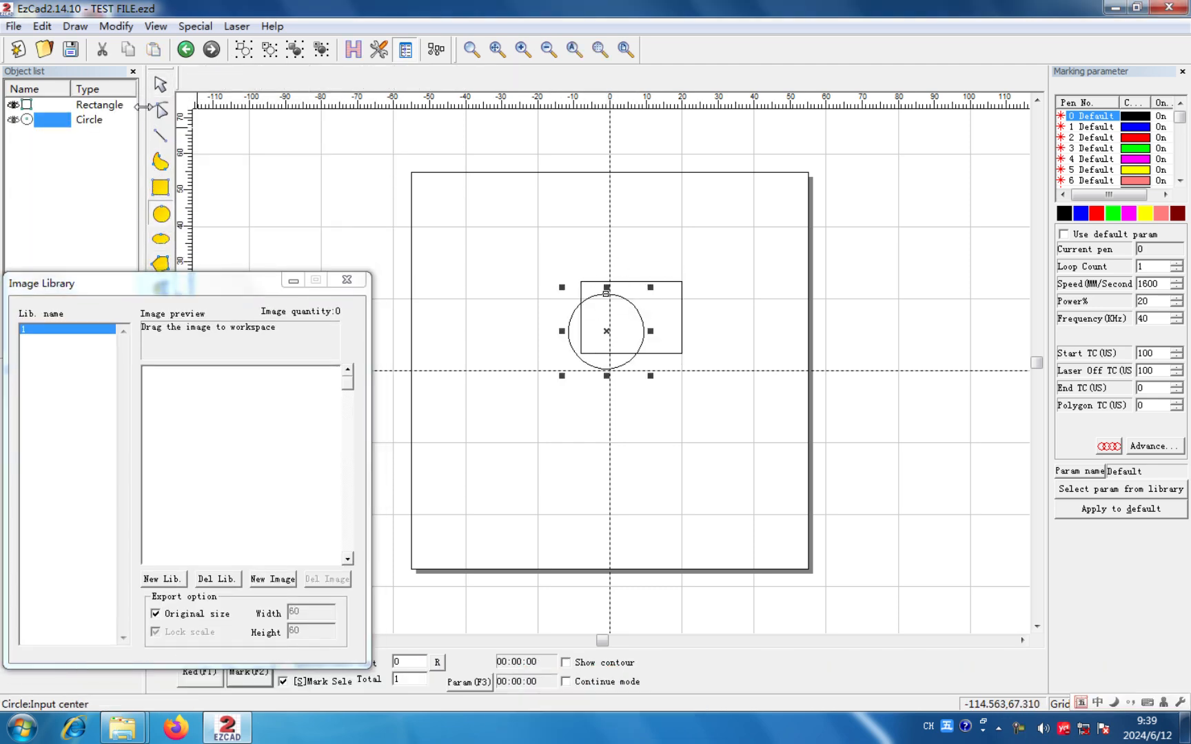
- Save the rectangle and circle together as a new image named 1 in library 1
{"action": "left_click", "coordinate": [160, 85]}
{"action": "left_click_drag", "start_coordinate": [508, 242], "coordinate": [722, 403]}
{"action": "left_click", "coordinate": [279, 574]}
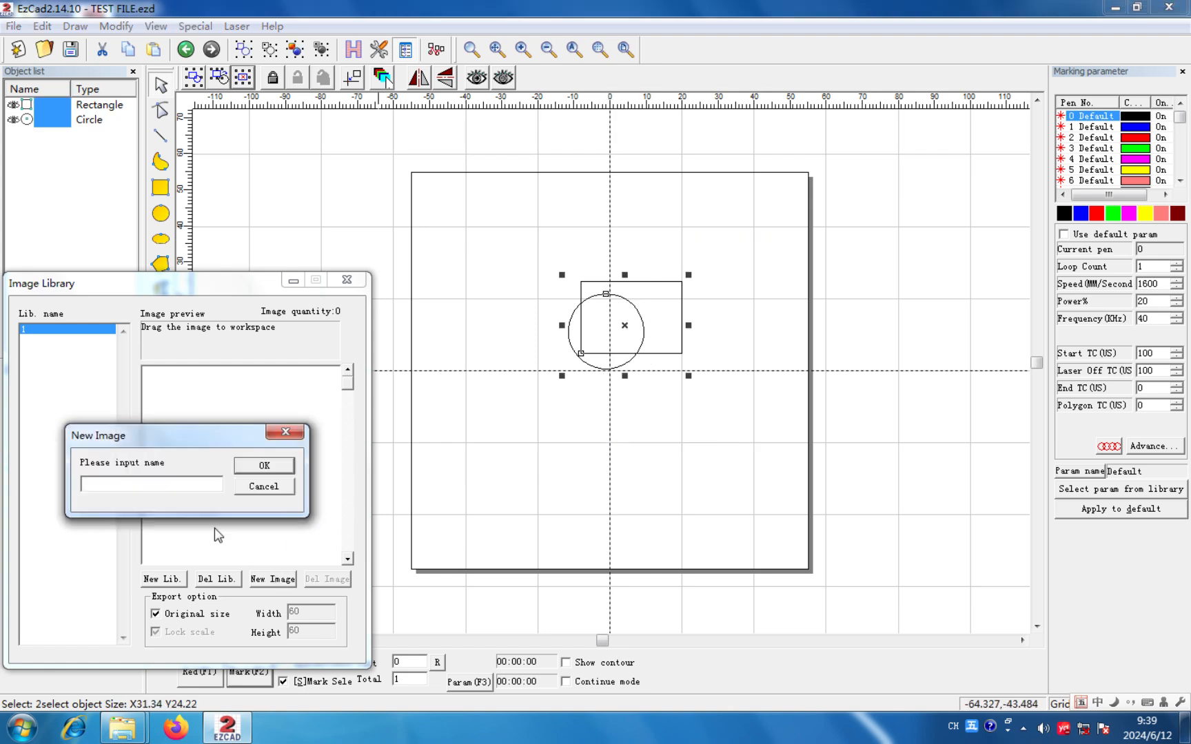
{"action": "type", "text": "1"}
{"action": "left_click", "coordinate": [262, 468]}
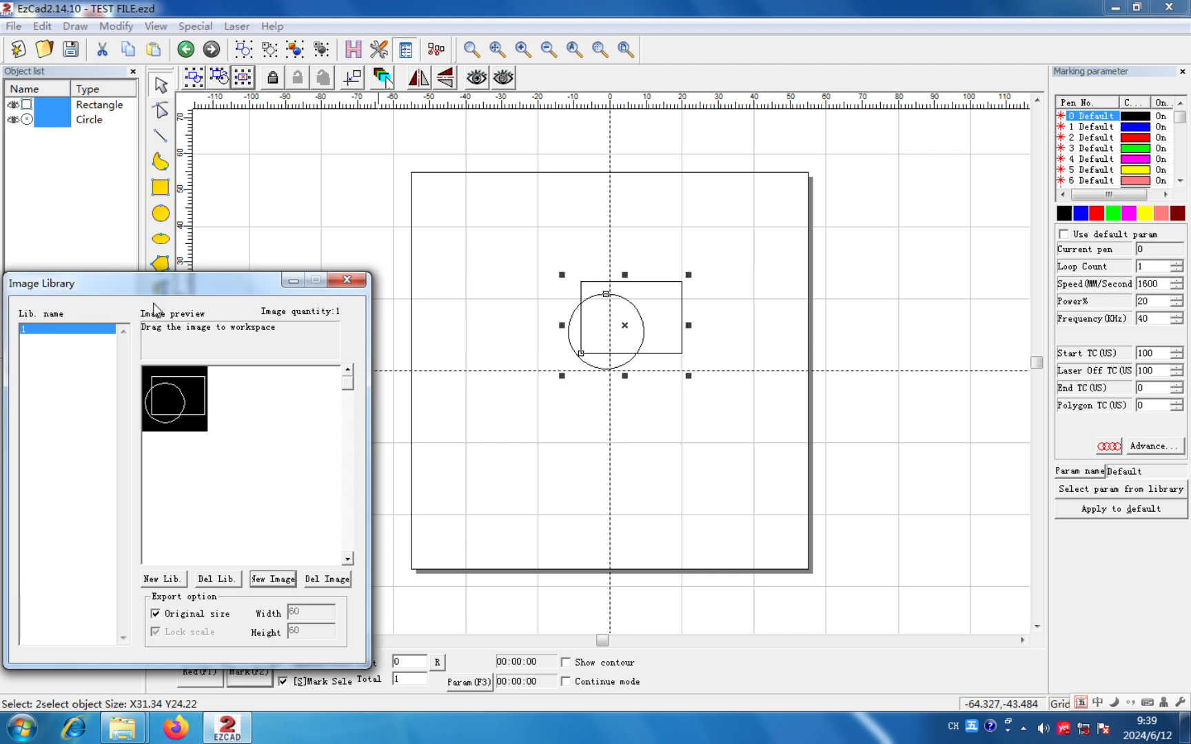
- Create a second image library named 2 and move the Image Library window clear of the drawing tools
{"action": "left_click_drag", "start_coordinate": [155, 284], "coordinate": [164, 260]}
{"action": "left_click", "coordinate": [170, 555]}
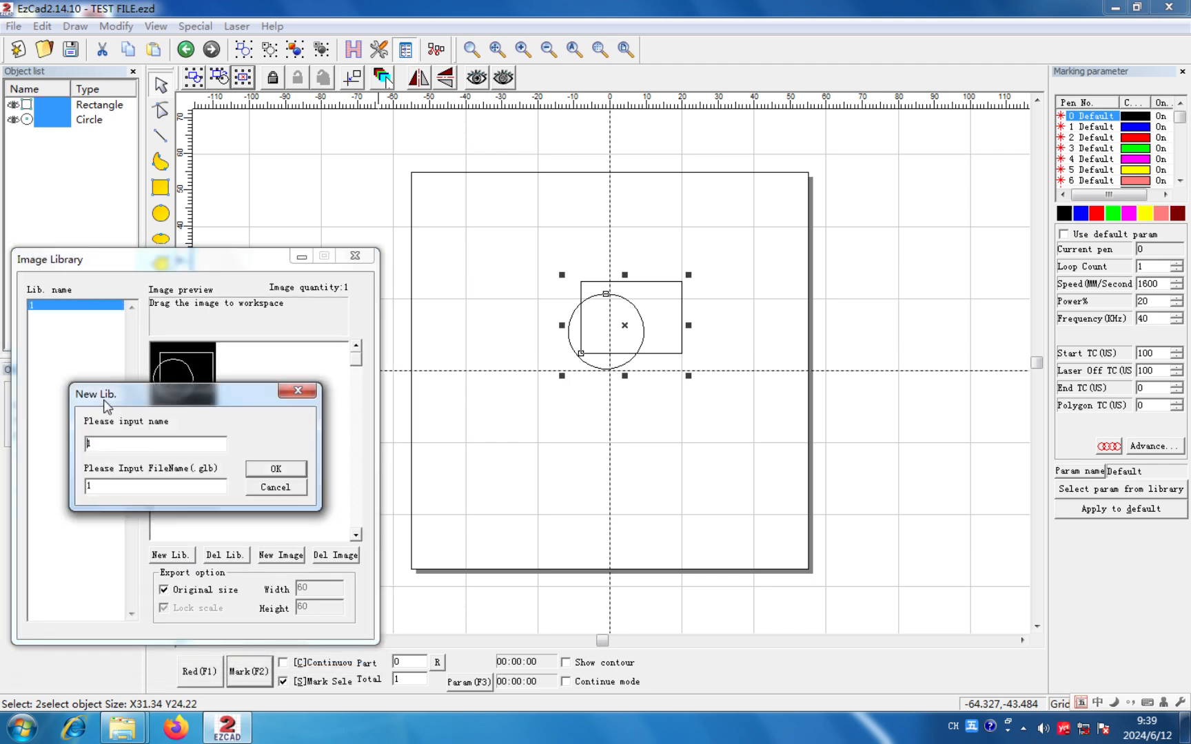
{"action": "type", "text": "2"}
{"action": "left_click", "coordinate": [262, 467]}
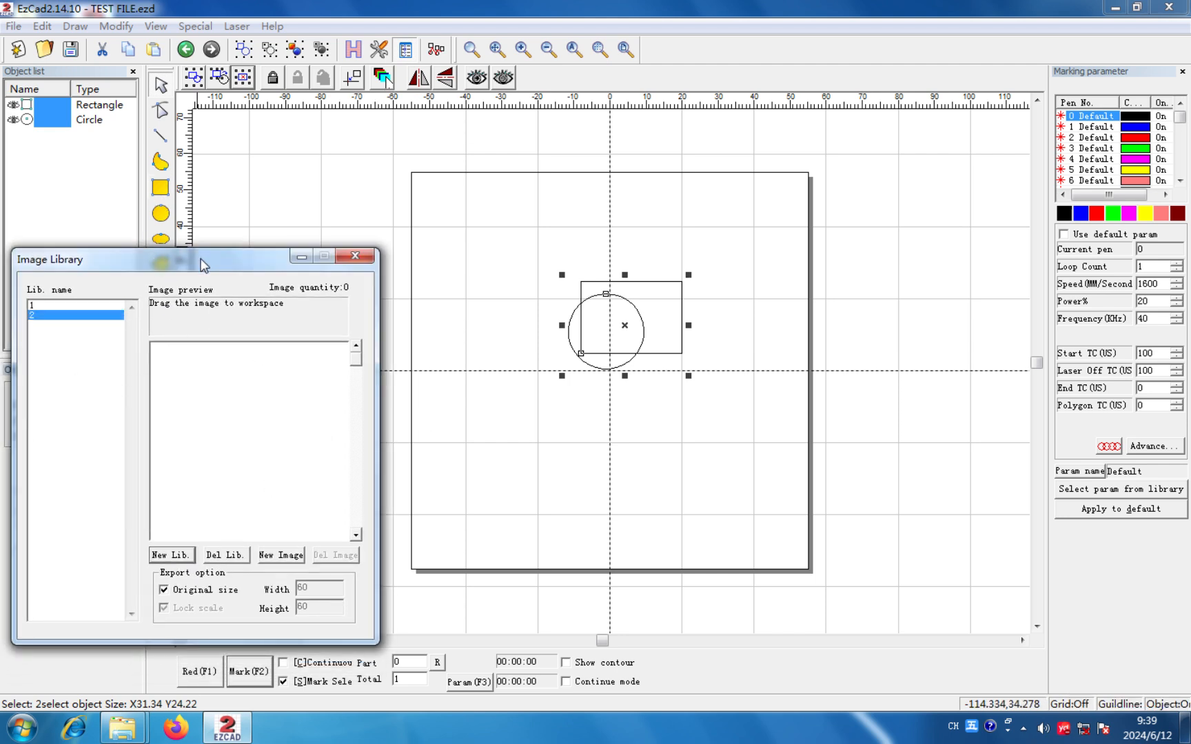
{"action": "left_click_drag", "start_coordinate": [301, 252], "coordinate": [301, 346]}
- Draw a polygon in the lower-left quadrant of the work area and reshape it into a six-pointed star
{"action": "left_click", "coordinate": [160, 264]}
{"action": "mouse_move", "coordinate": [530, 435]}
{"action": "left_mouse_down"}
{"action": "mouse_move", "coordinate": [566, 468]}
{"action": "mouse_move", "coordinate": [583, 507]}
{"action": "left_mouse_up"}
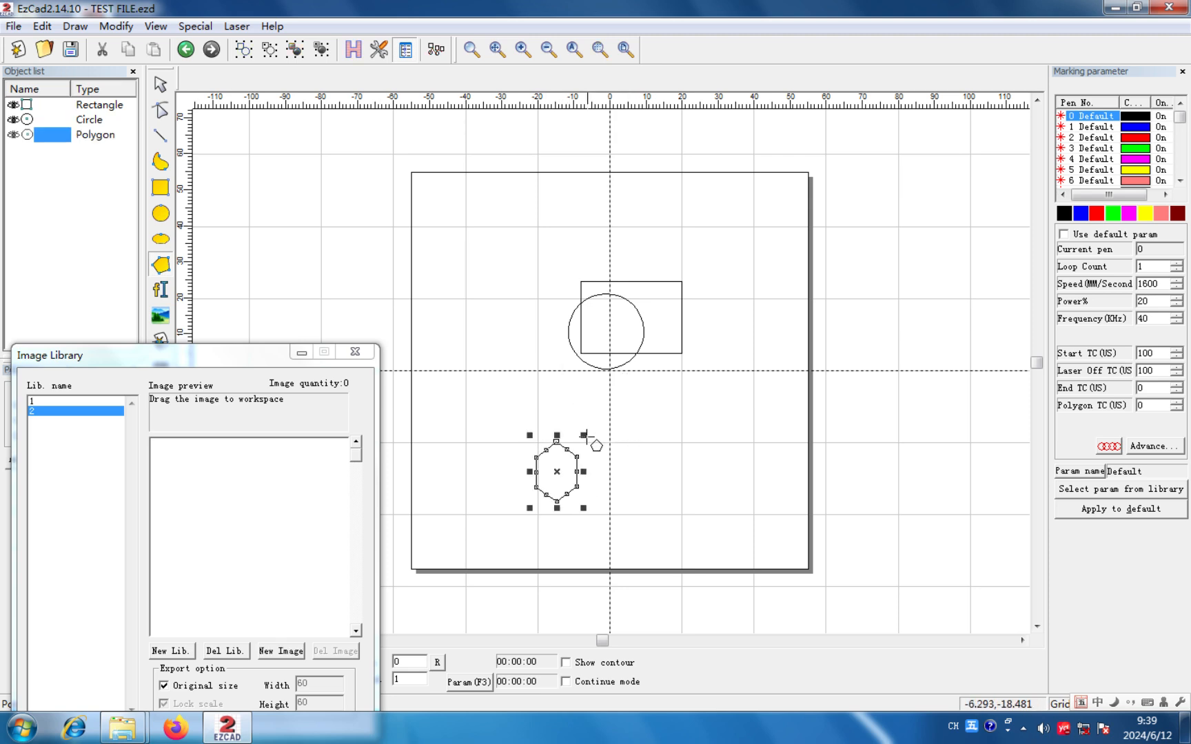
{"action": "mouse_move", "coordinate": [584, 436]}
{"action": "left_mouse_down"}
{"action": "mouse_move", "coordinate": [621, 454]}
{"action": "mouse_move", "coordinate": [579, 433]}
{"action": "mouse_move", "coordinate": [580, 456]}
{"action": "left_mouse_up"}
{"action": "left_click_drag", "start_coordinate": [579, 460], "coordinate": [607, 483]}
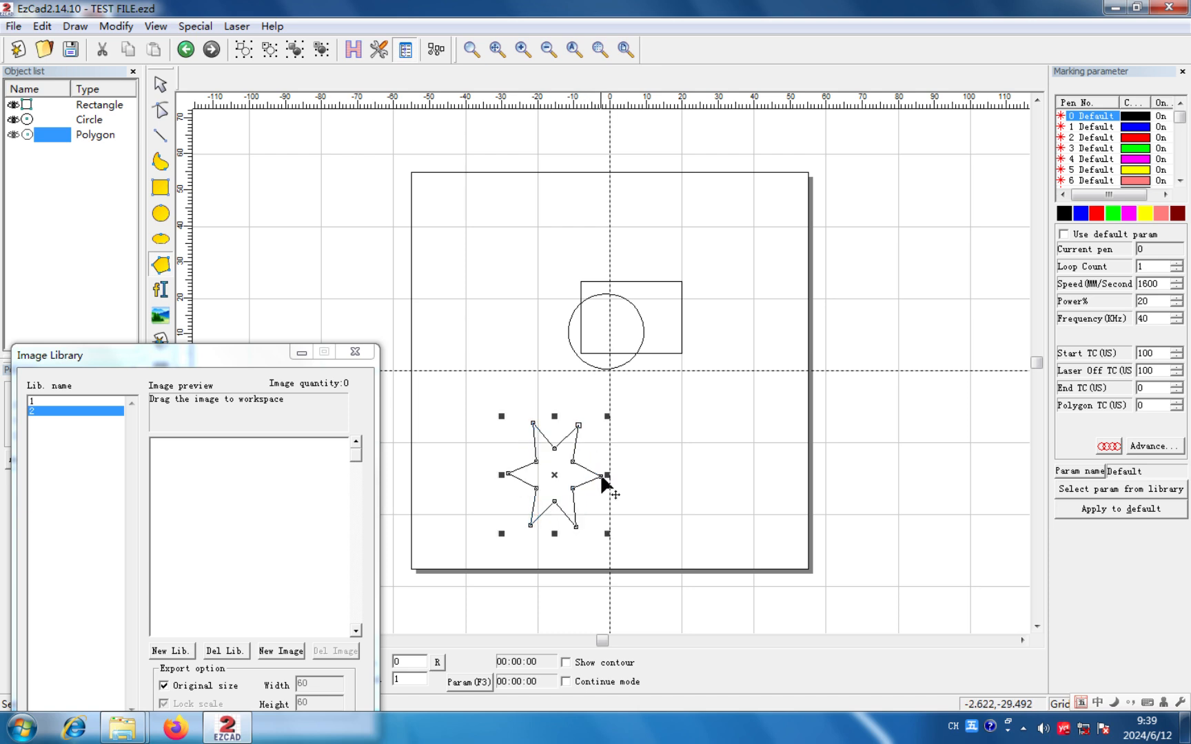
- Fill the star polygon with a hatch
{"action": "left_click", "coordinate": [282, 651]}
{"action": "left_click", "coordinate": [290, 560]}
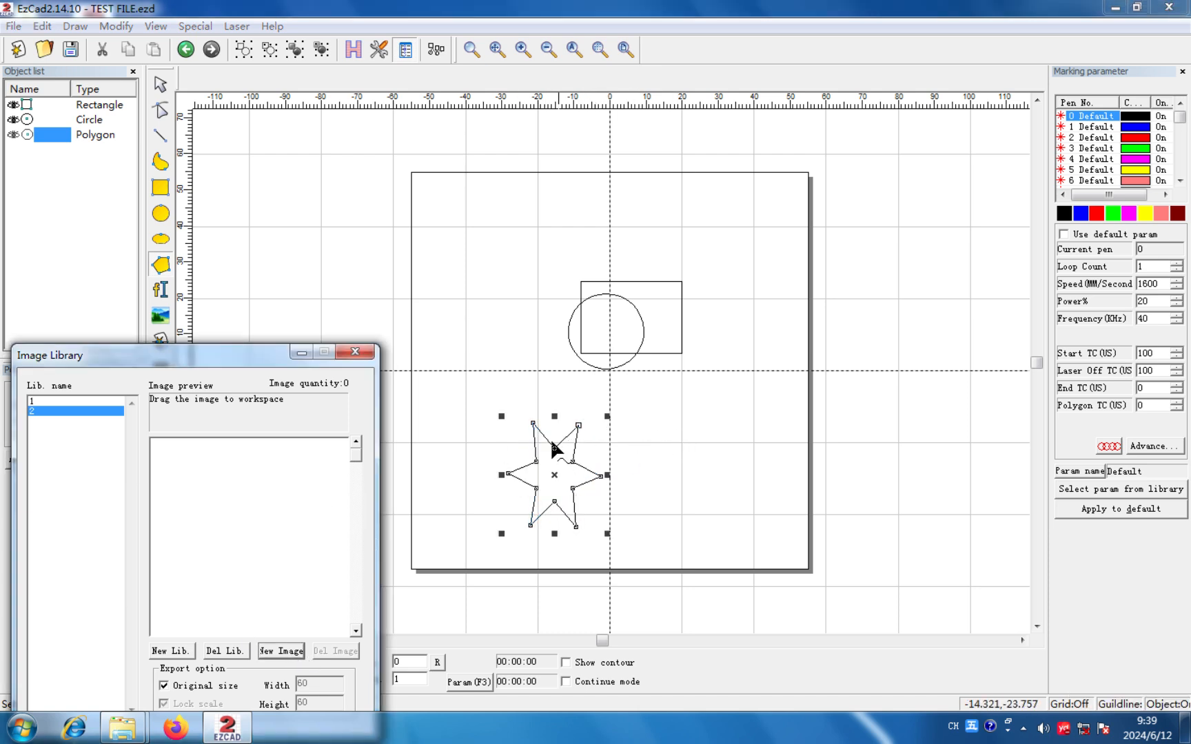
{"action": "key", "text": "ctrl+h"}
{"action": "left_click", "coordinate": [703, 207]}
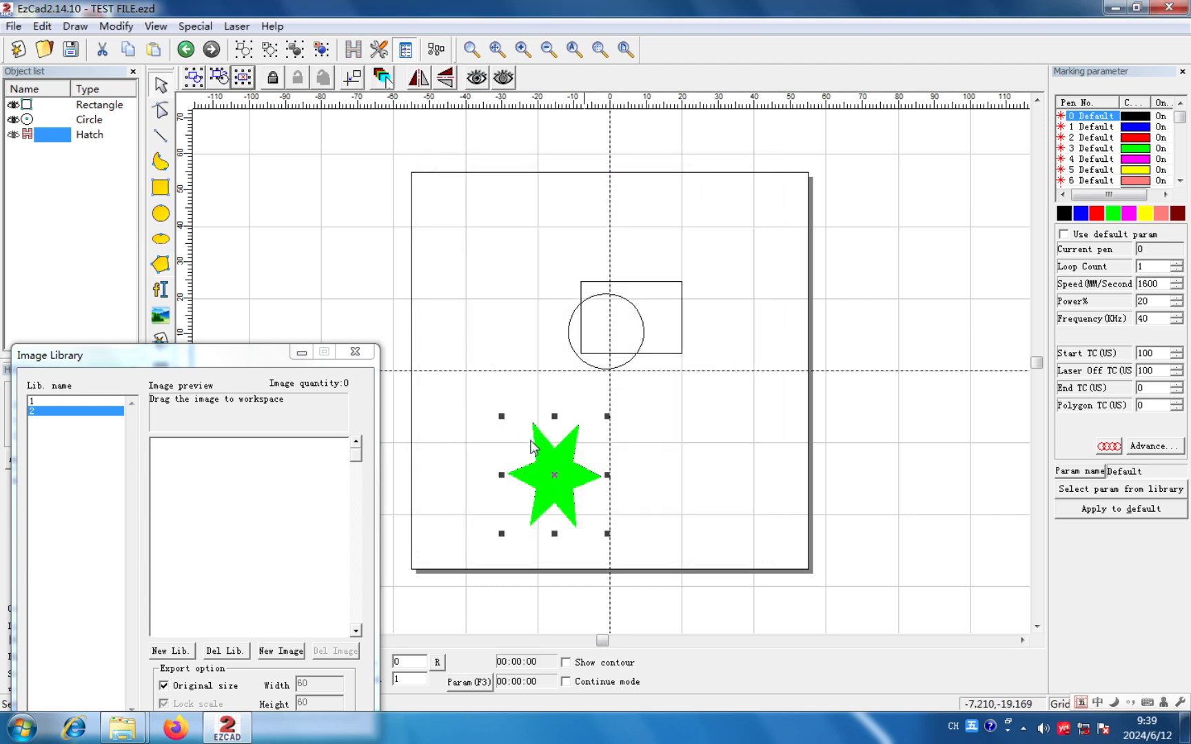
- Save the hatched star as a new image named w in library 2
{"action": "left_click", "coordinate": [291, 652]}
{"action": "type", "text": "w"}
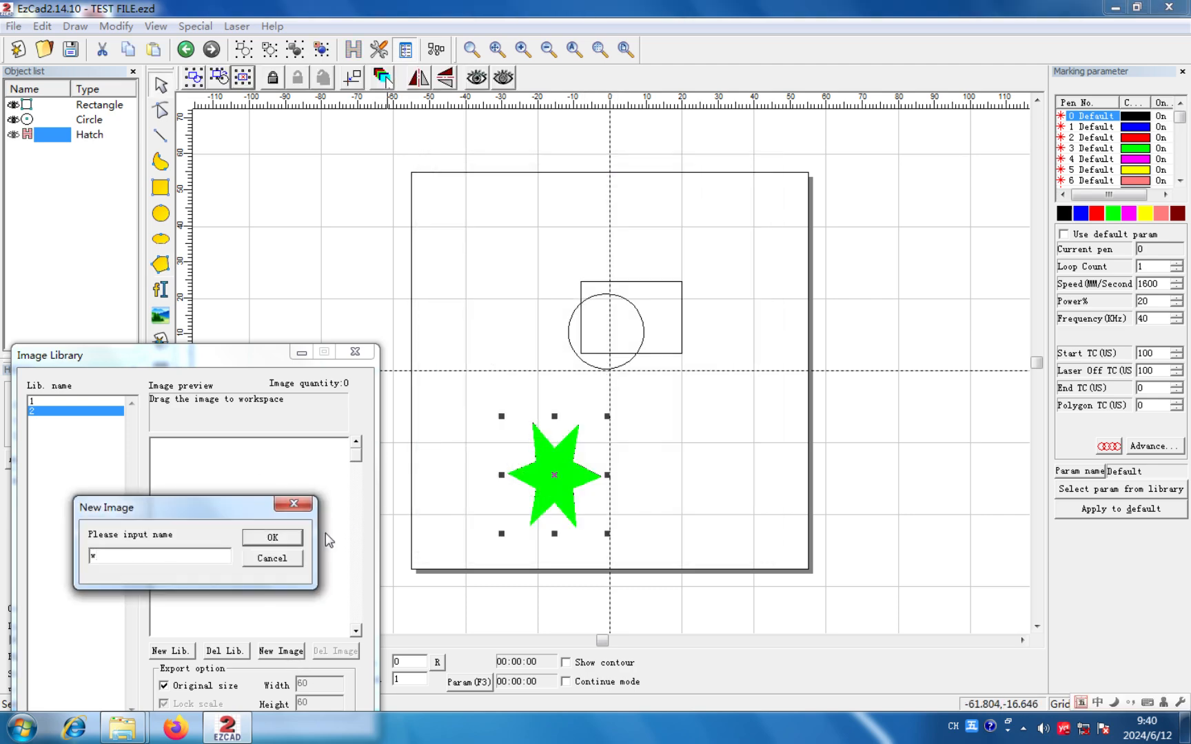
{"action": "key", "text": "Return"}
- Select all objects in the work area and delete them
{"action": "left_click", "coordinate": [521, 357]}
{"action": "left_click", "coordinate": [186, 76]}
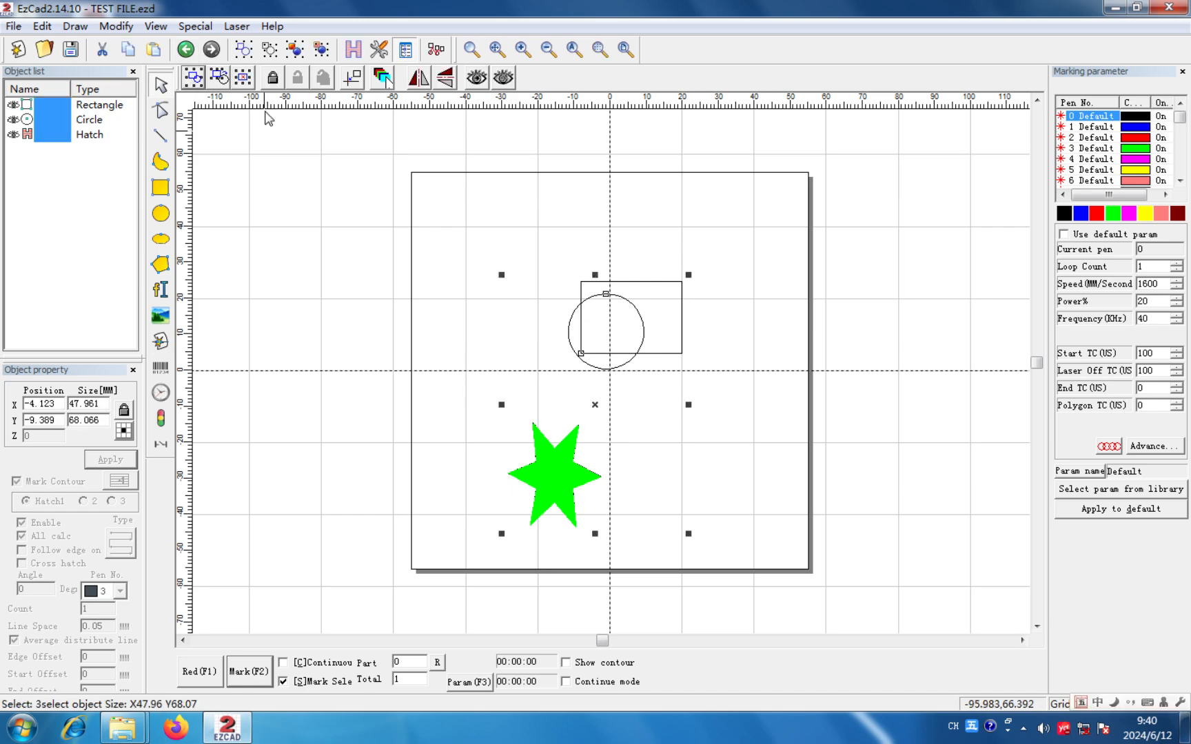
{"action": "key", "text": "Delete"}
- Reopen the image library and place the star image from library 2 in the upper-left quadrant of the work area
{"action": "left_click", "coordinate": [10, 27]}
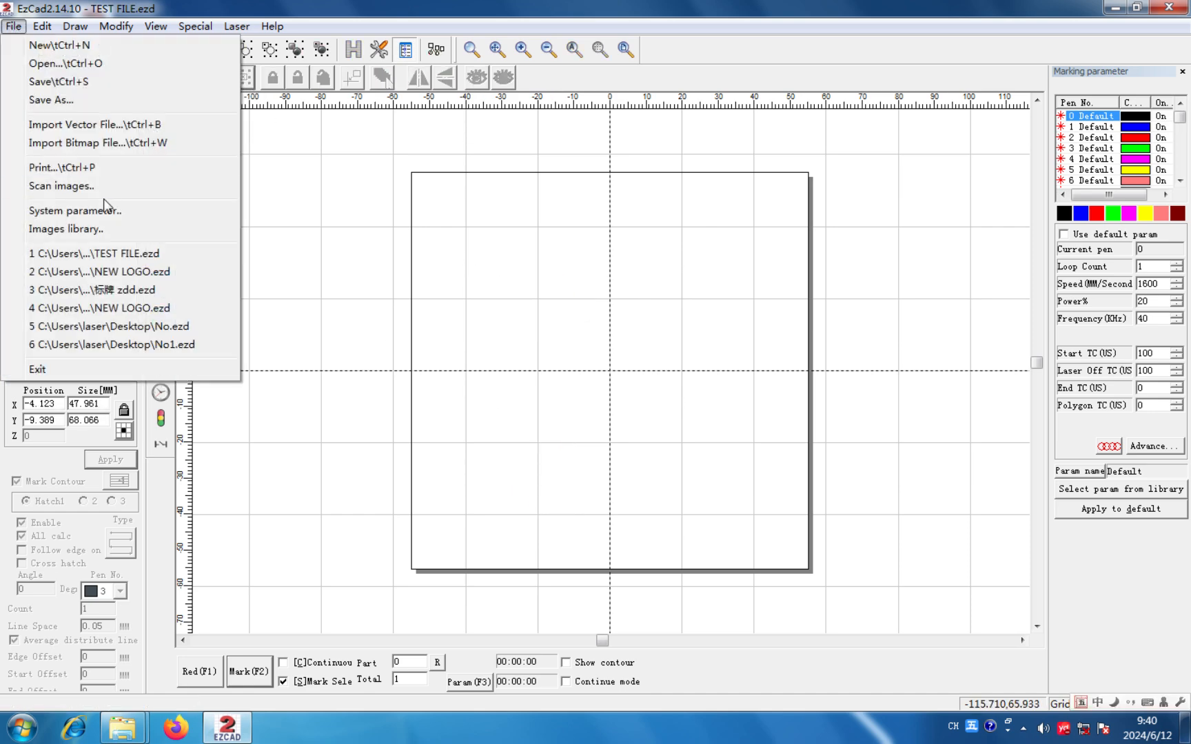
{"action": "left_click", "coordinate": [104, 228]}
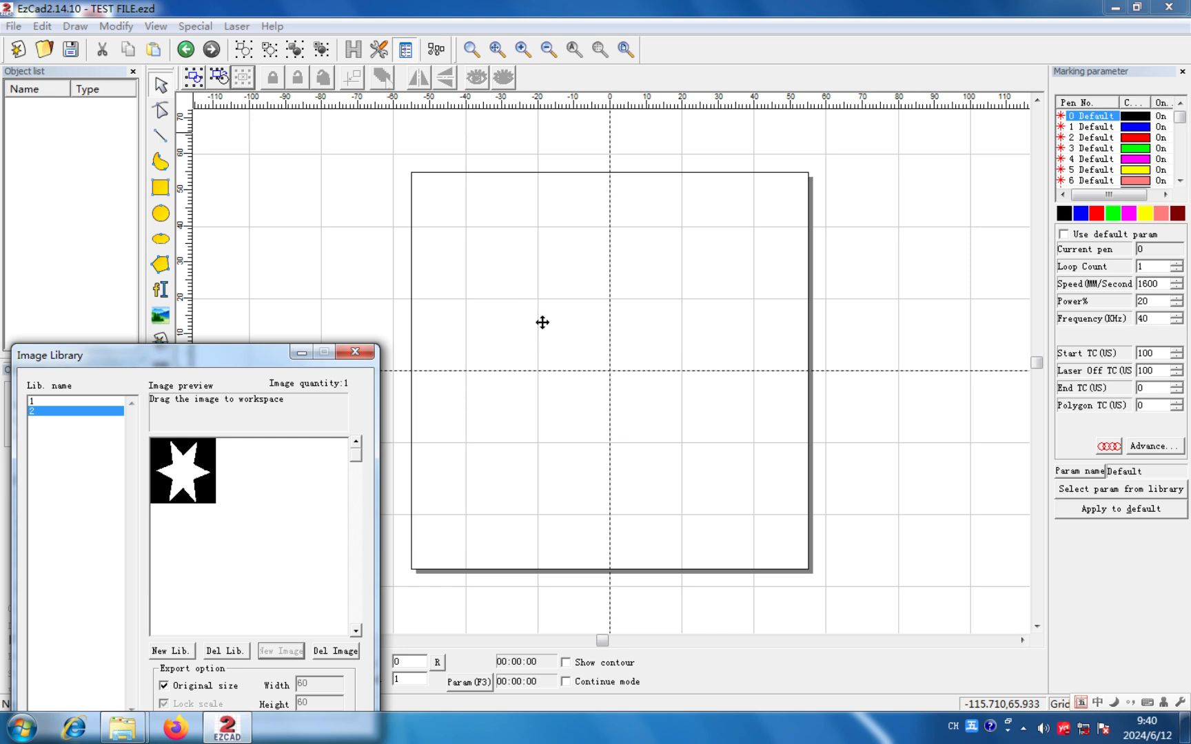
{"action": "left_click_drag", "start_coordinate": [543, 322], "coordinate": [542, 323]}
{"action": "left_click", "coordinate": [255, 355]}
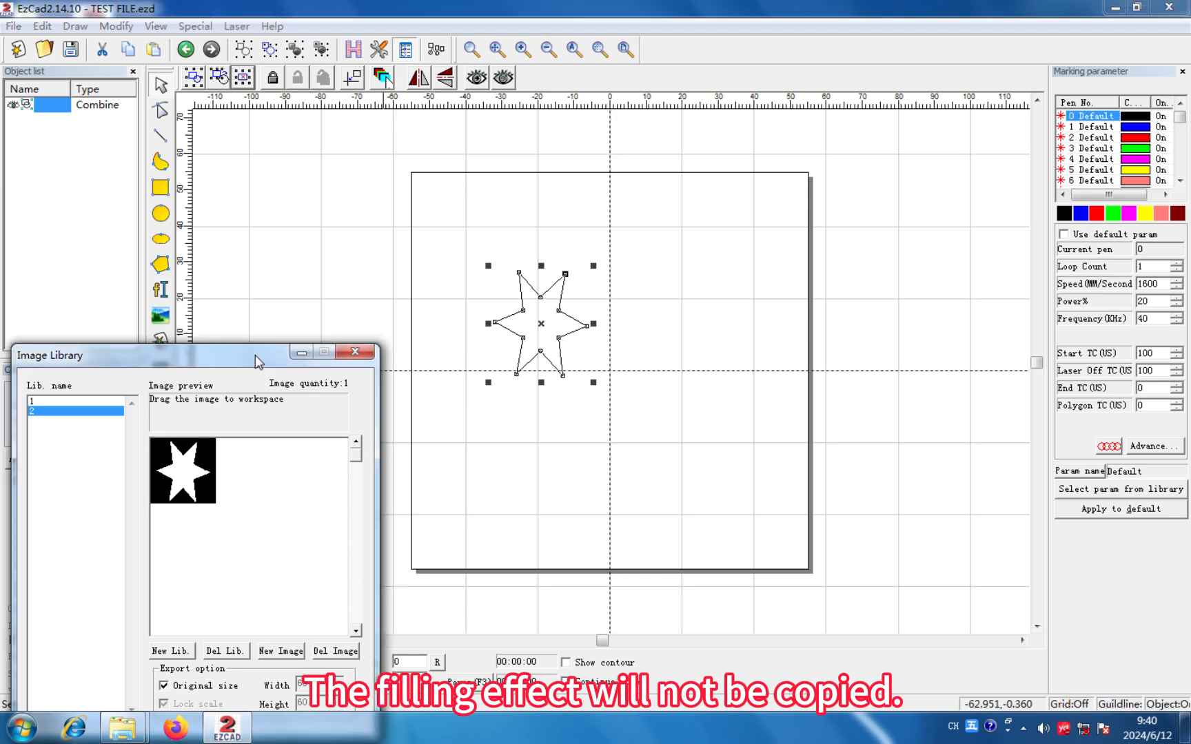
- Place the circle-and-rectangle image from library 1 in the lower-right quadrant of the work area and close the image library
{"action": "left_click_drag", "start_coordinate": [255, 354], "coordinate": [239, 272]}
{"action": "left_click", "coordinate": [61, 321]}
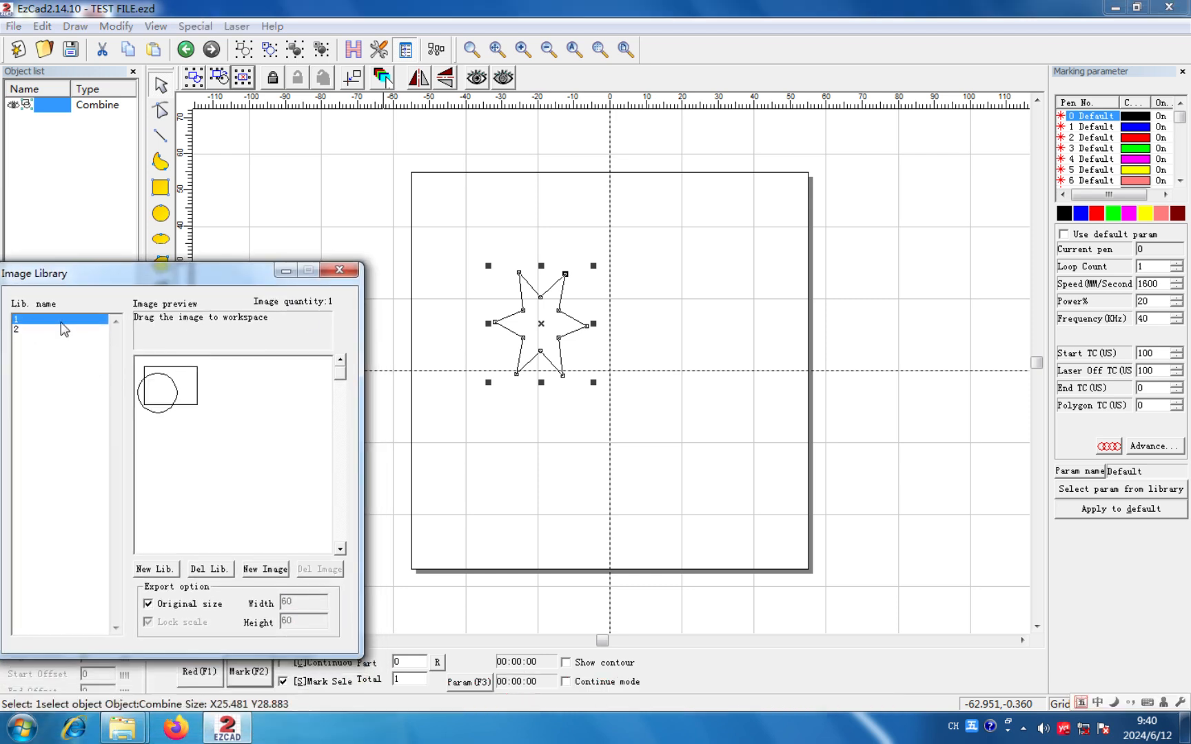
{"action": "left_click_drag", "start_coordinate": [150, 393], "coordinate": [270, 460]}
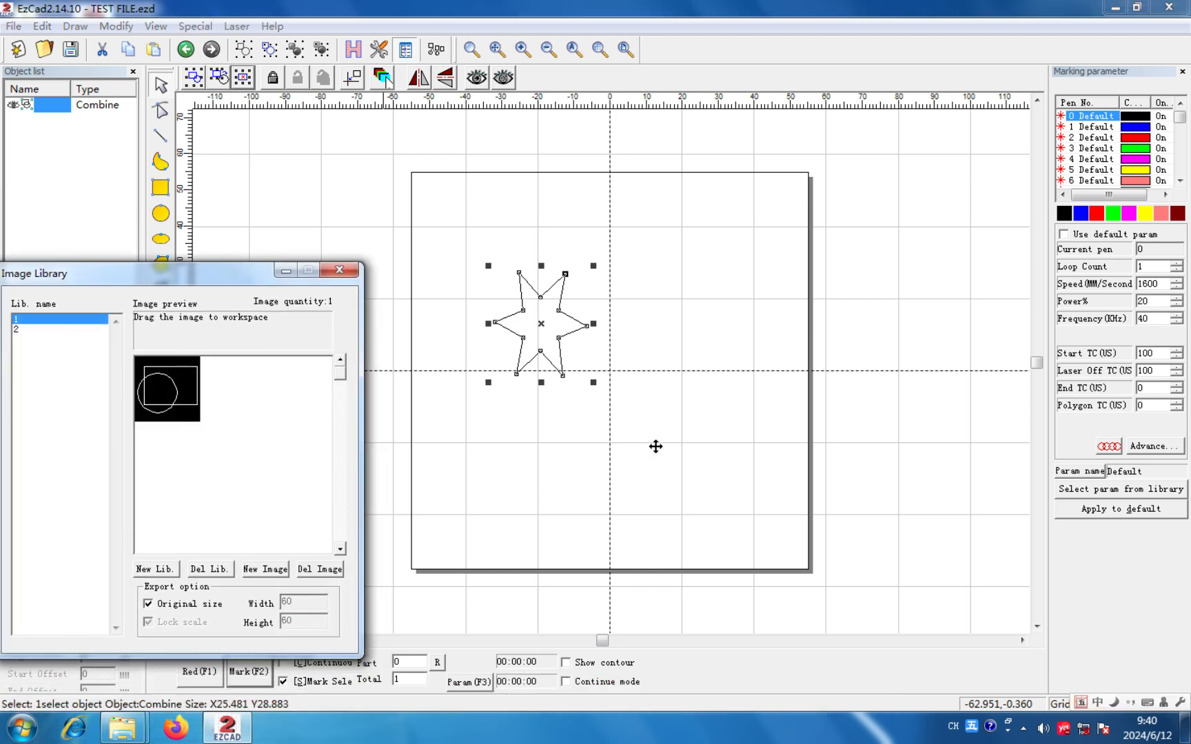
{"action": "left_click_drag", "start_coordinate": [655, 446], "coordinate": [655, 447]}
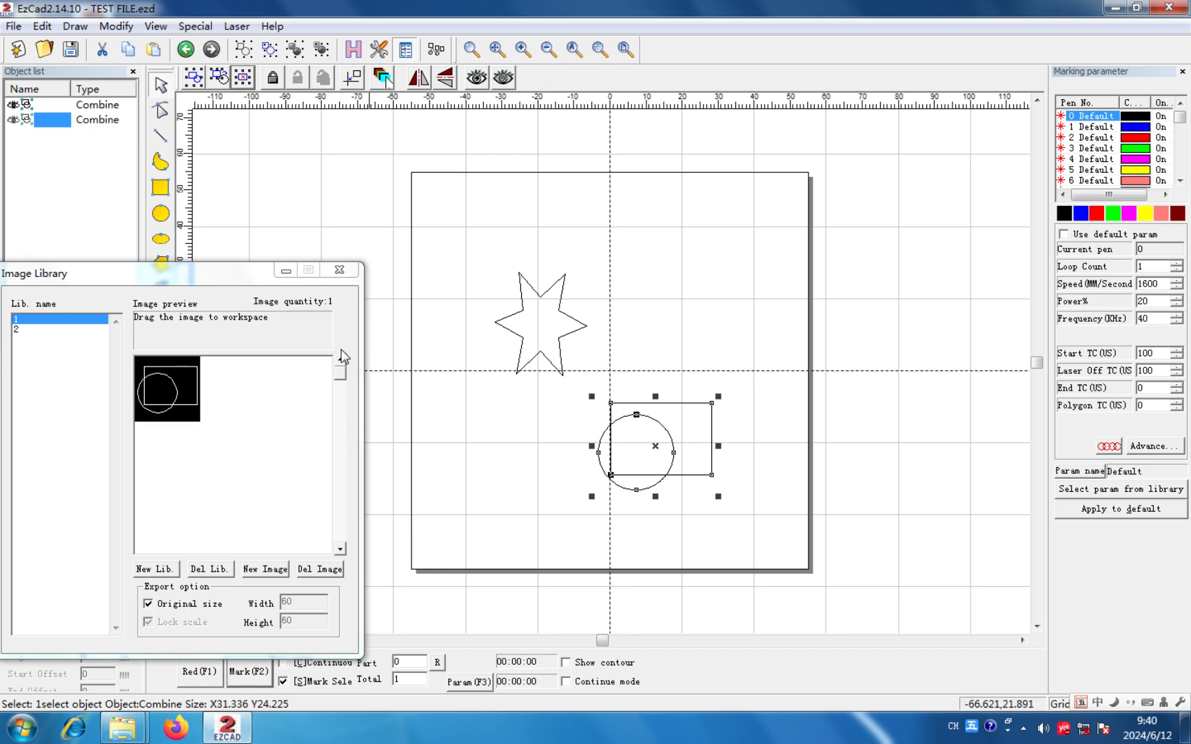
{"action": "left_click", "coordinate": [339, 270]}
{"action": "left_click", "coordinate": [652, 294]}
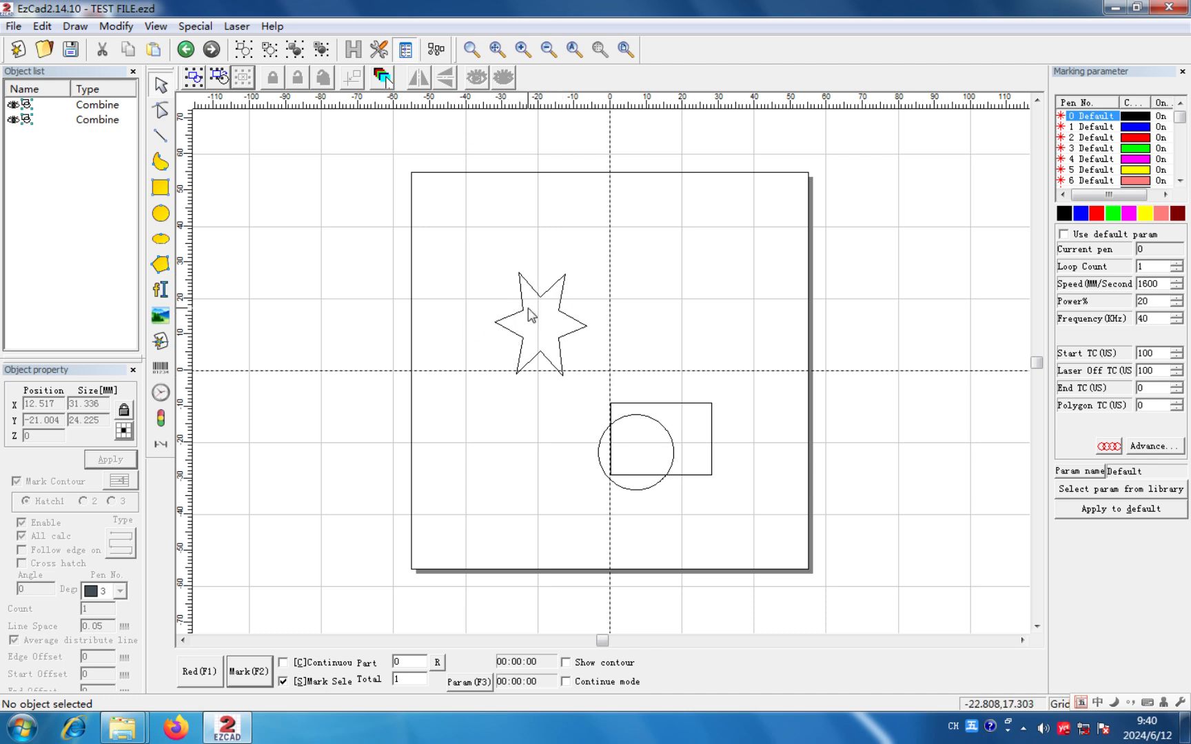
- Start exiting the program and cancel the exit without saving the file's changes
{"action": "left_click", "coordinate": [13, 28]}
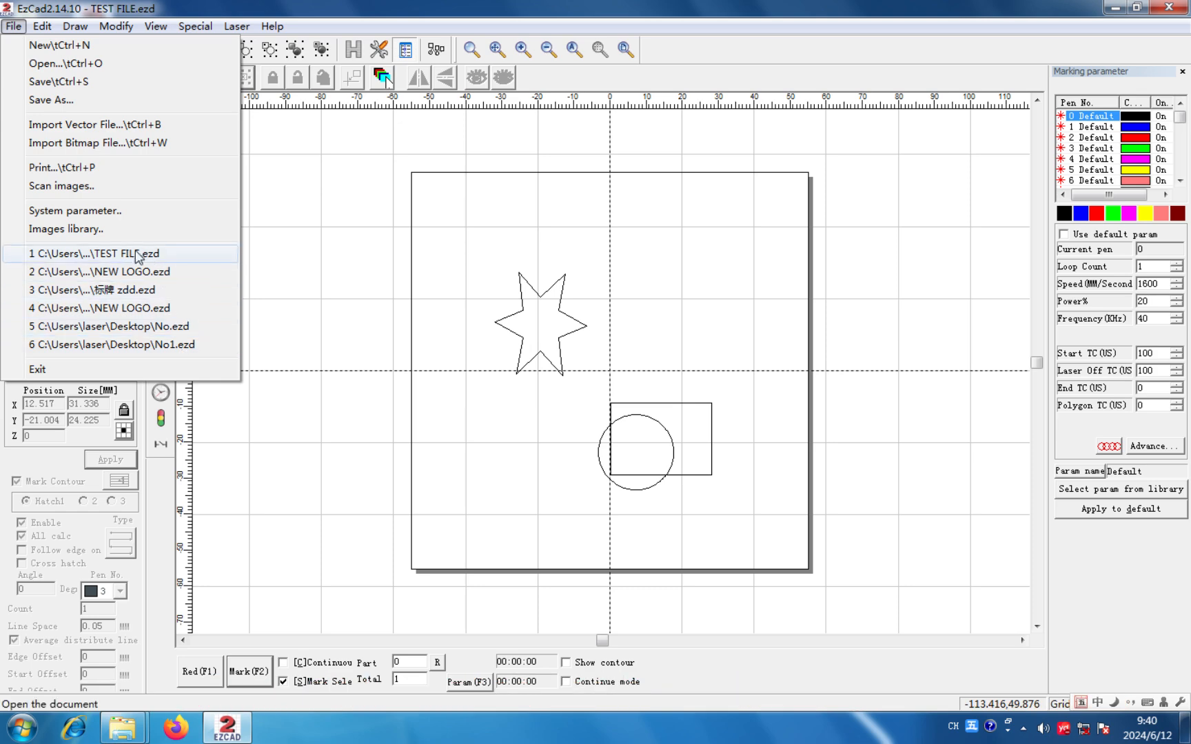
{"action": "left_click", "coordinate": [77, 372]}
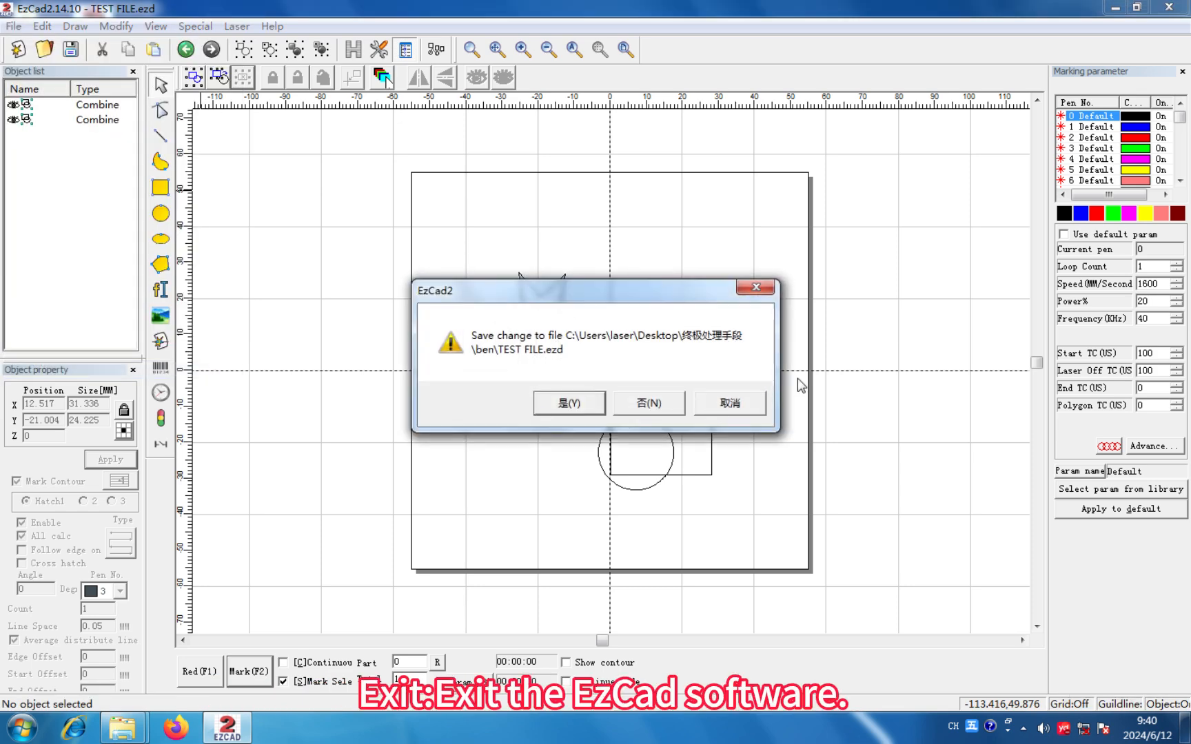
{"action": "left_click", "coordinate": [741, 398]}
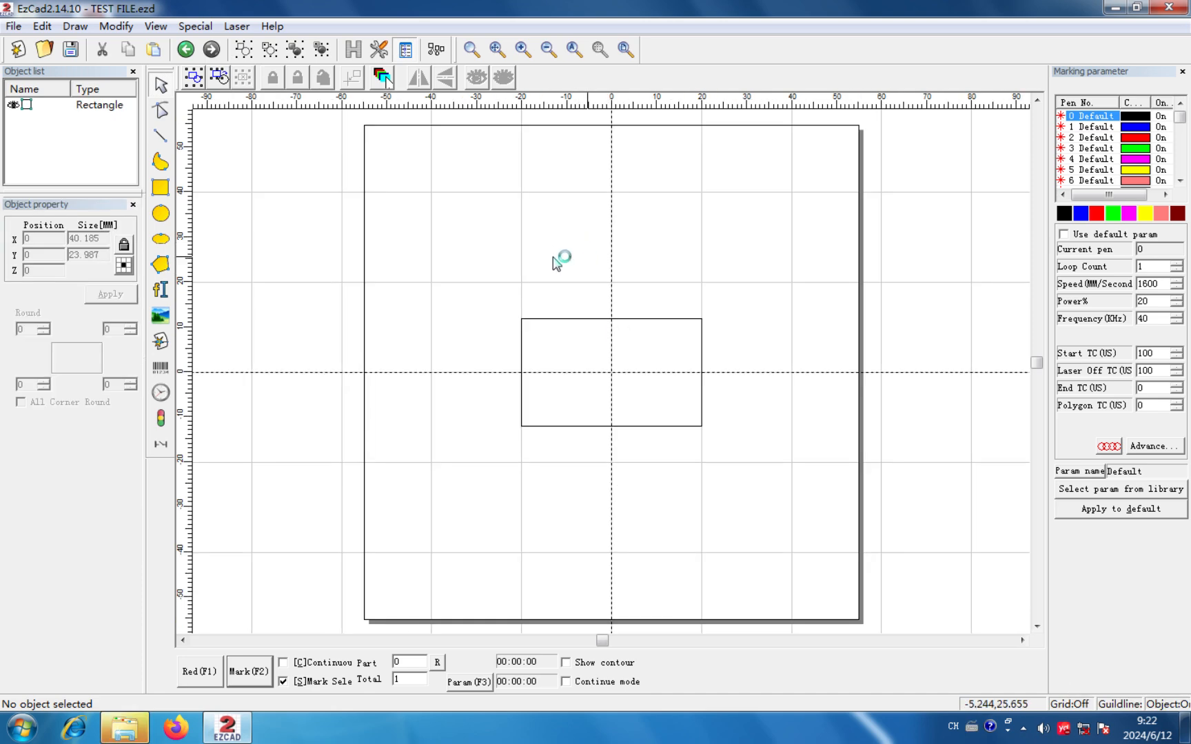
- Draw a circle about 31.3 mm in diameter over the rectangle's upper-left corner and fill it with a hatch
{"action": "left_click", "coordinate": [42, 26]}
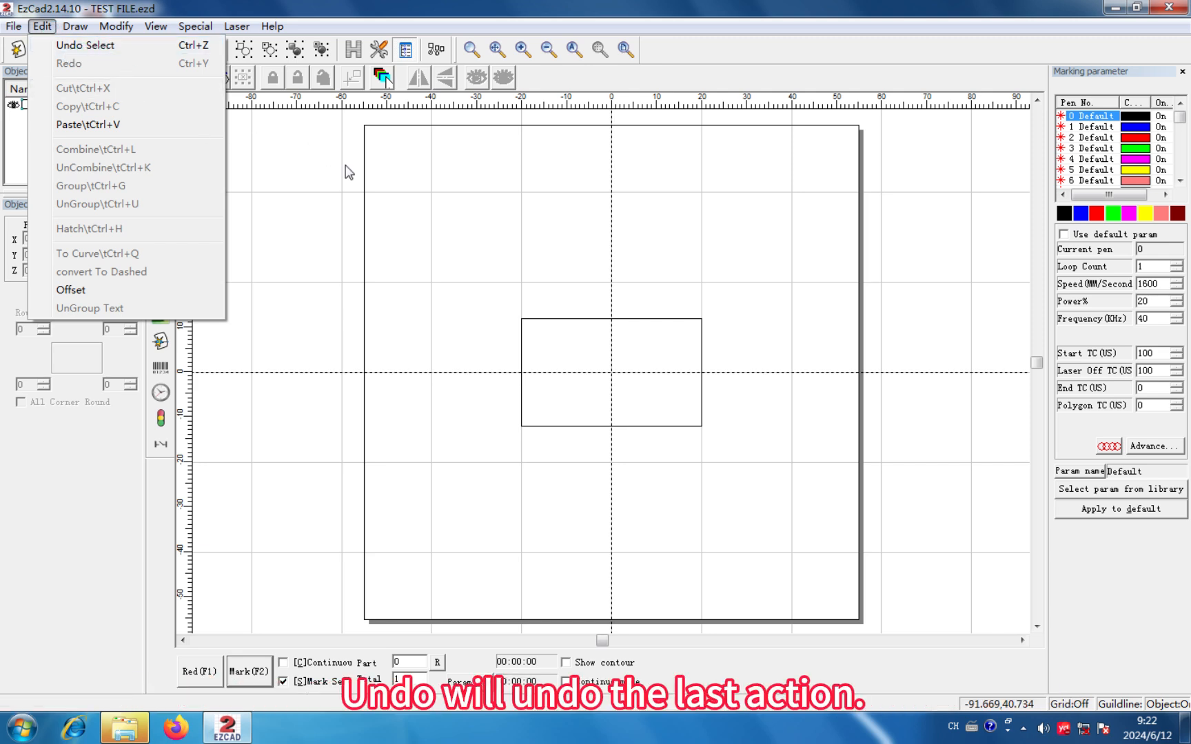
{"action": "left_click", "coordinate": [378, 177]}
{"action": "left_click", "coordinate": [160, 214]}
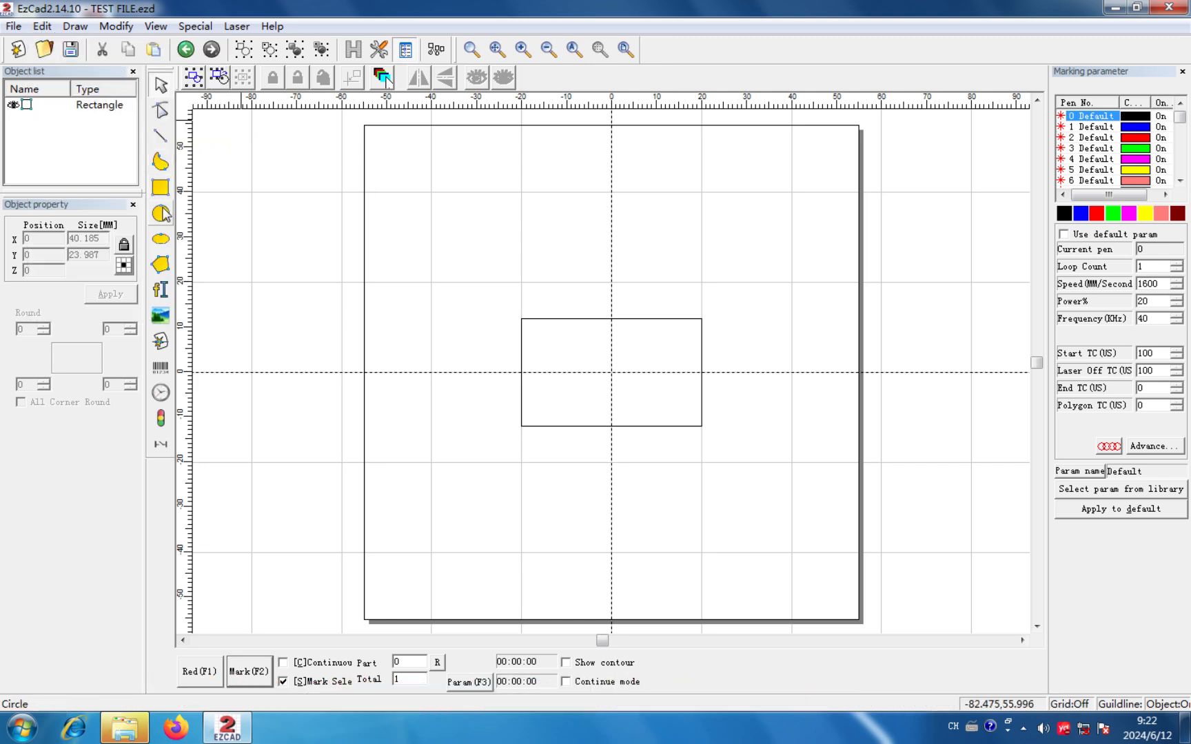
{"action": "left_click_drag", "start_coordinate": [490, 275], "coordinate": [545, 234]}
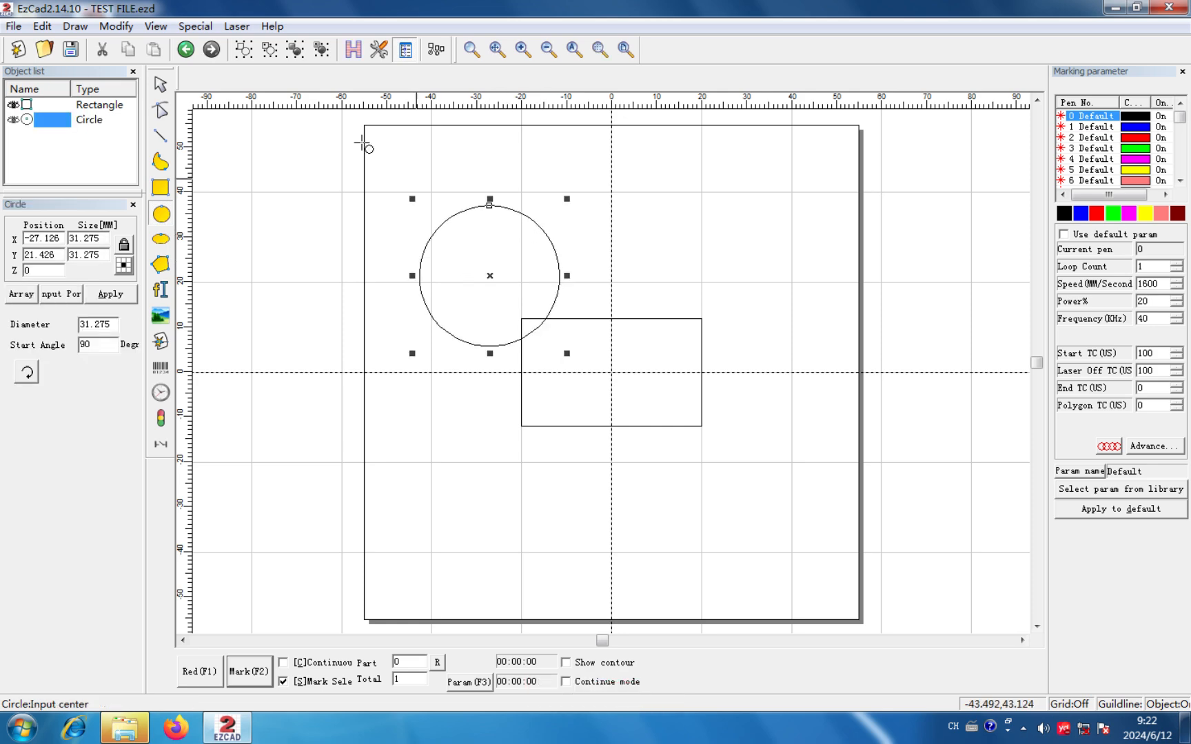
{"action": "left_click", "coordinate": [353, 49]}
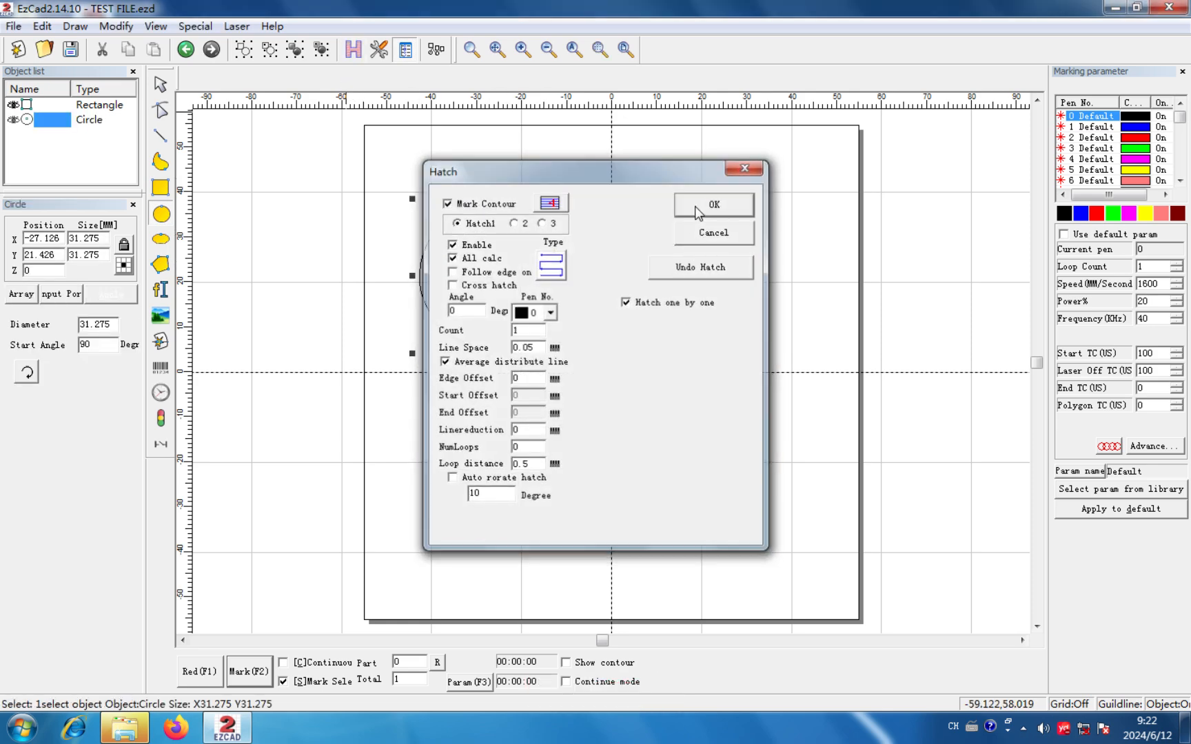
{"action": "left_click", "coordinate": [698, 206]}
- Undo the hatch and the circle's creation, and redo both operations
{"action": "left_click", "coordinate": [186, 49]}
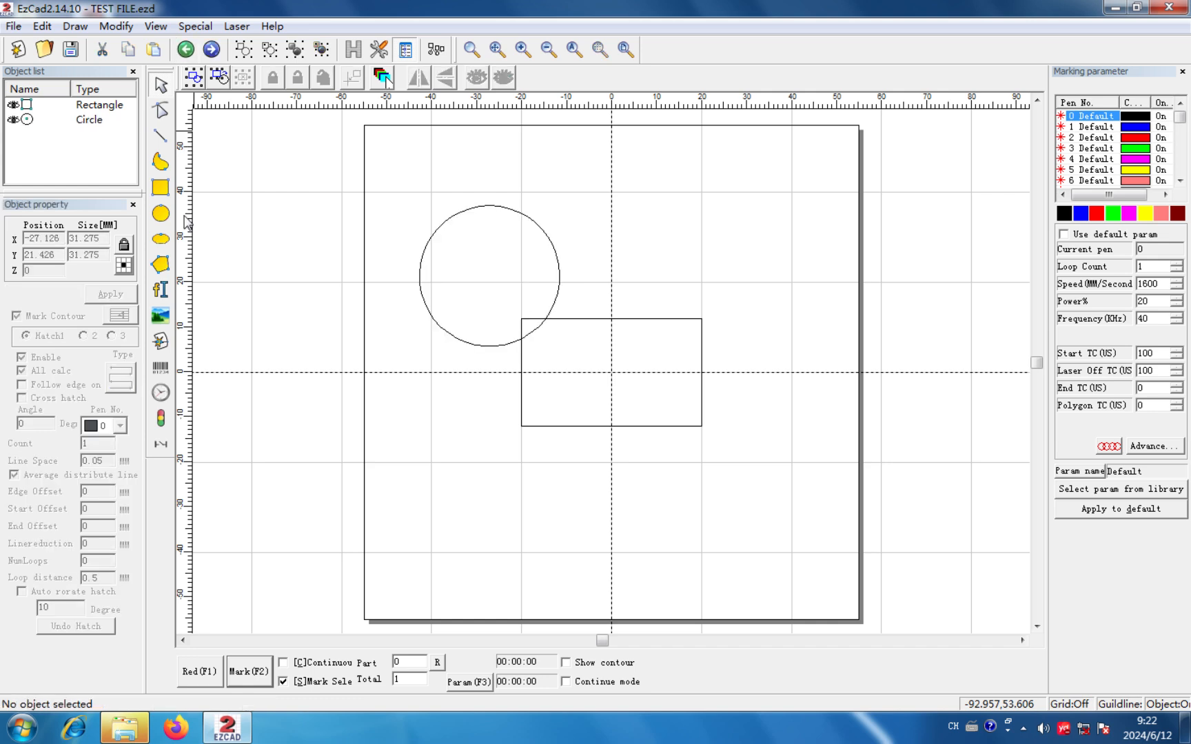
{"action": "left_click", "coordinate": [186, 49]}
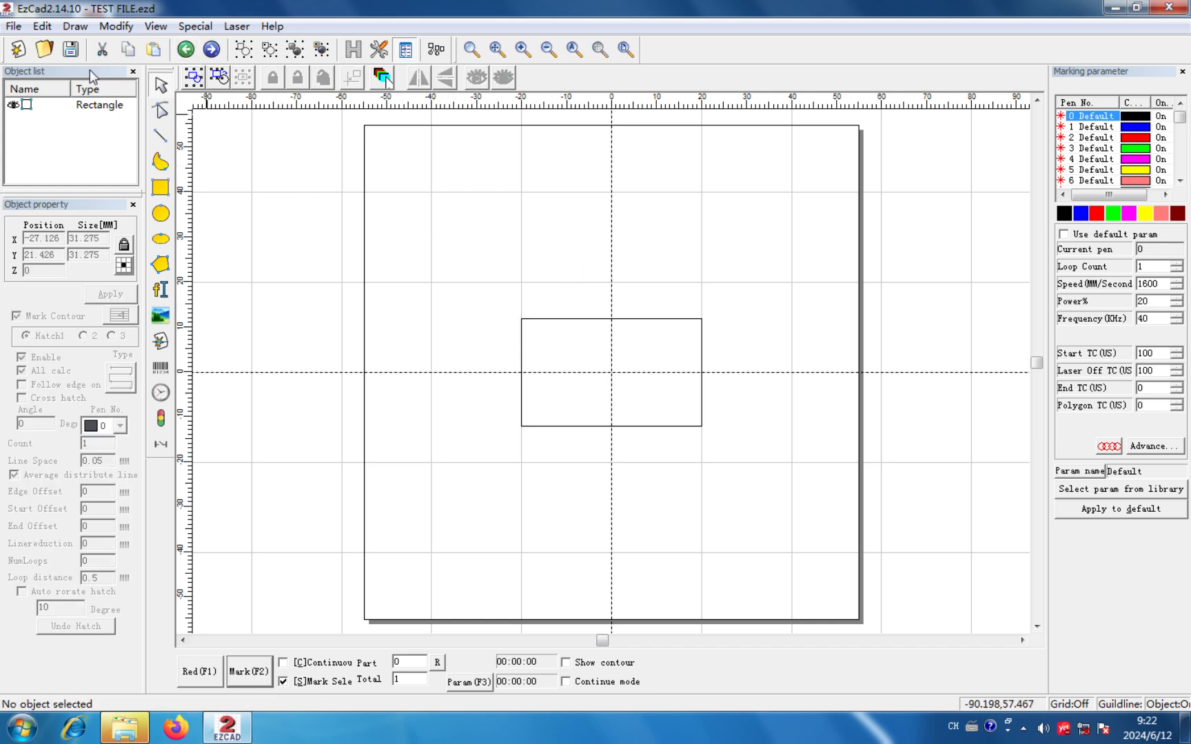
{"action": "left_click", "coordinate": [42, 26]}
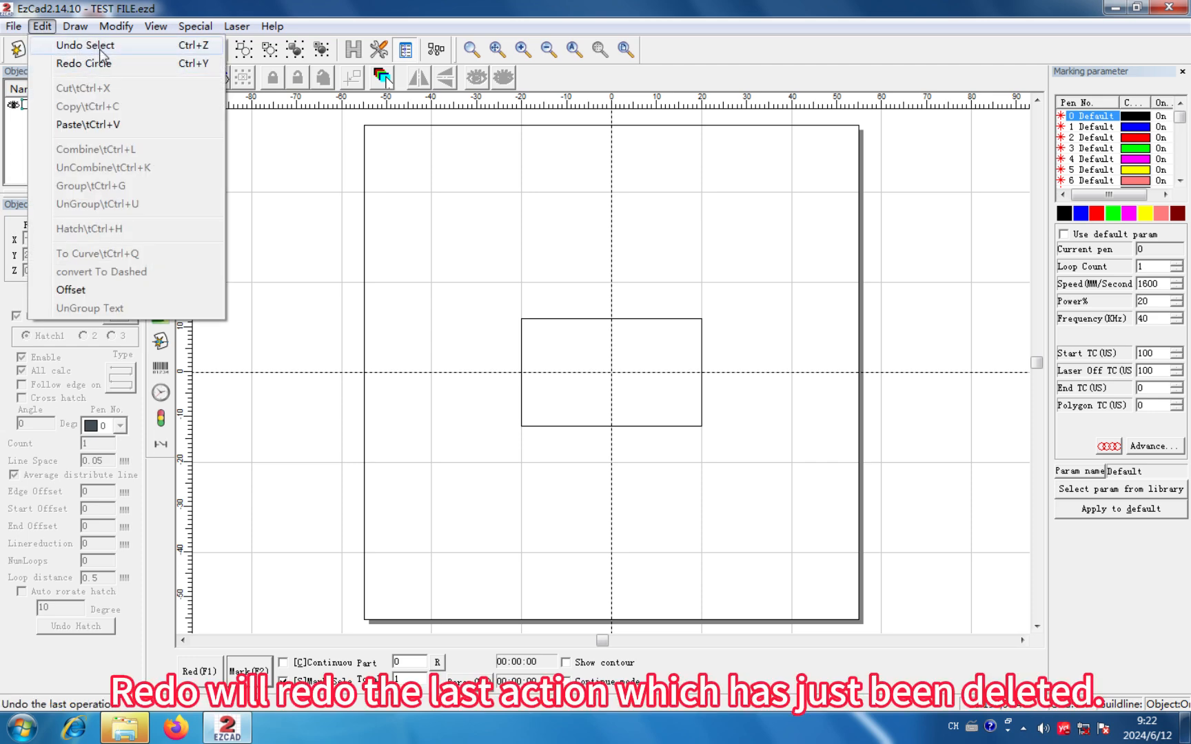
{"action": "left_click", "coordinate": [227, 102]}
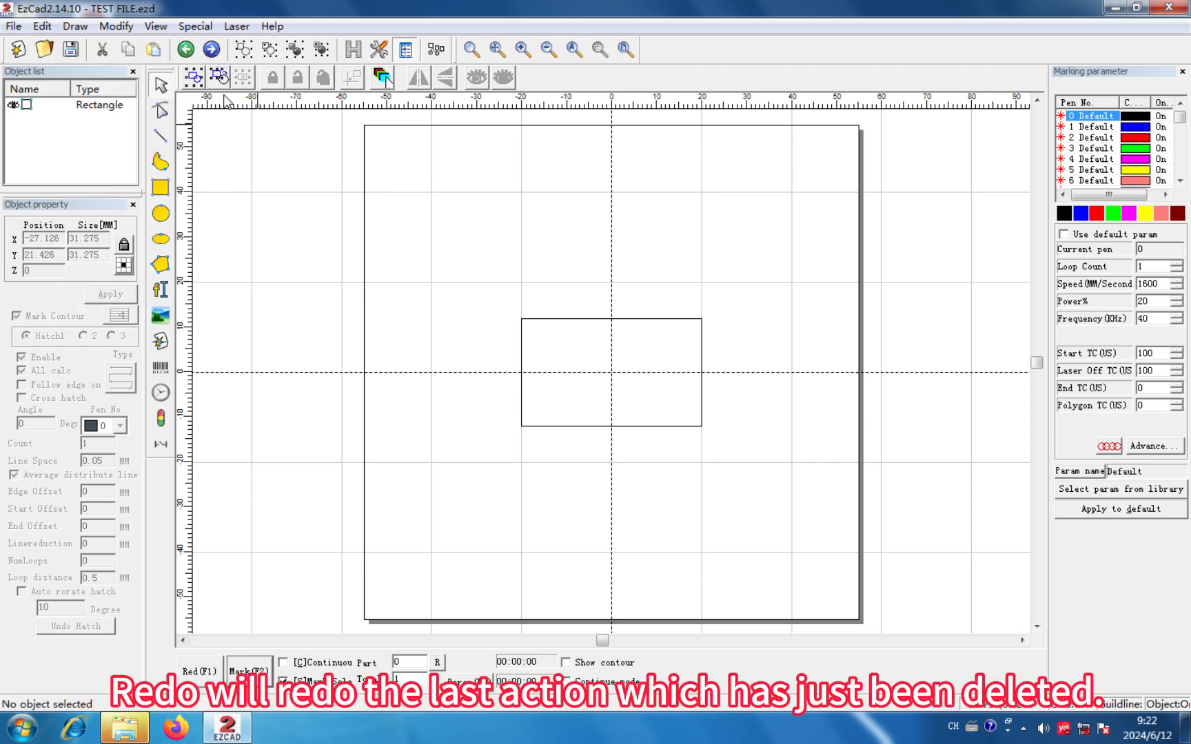
{"action": "left_click", "coordinate": [211, 50]}
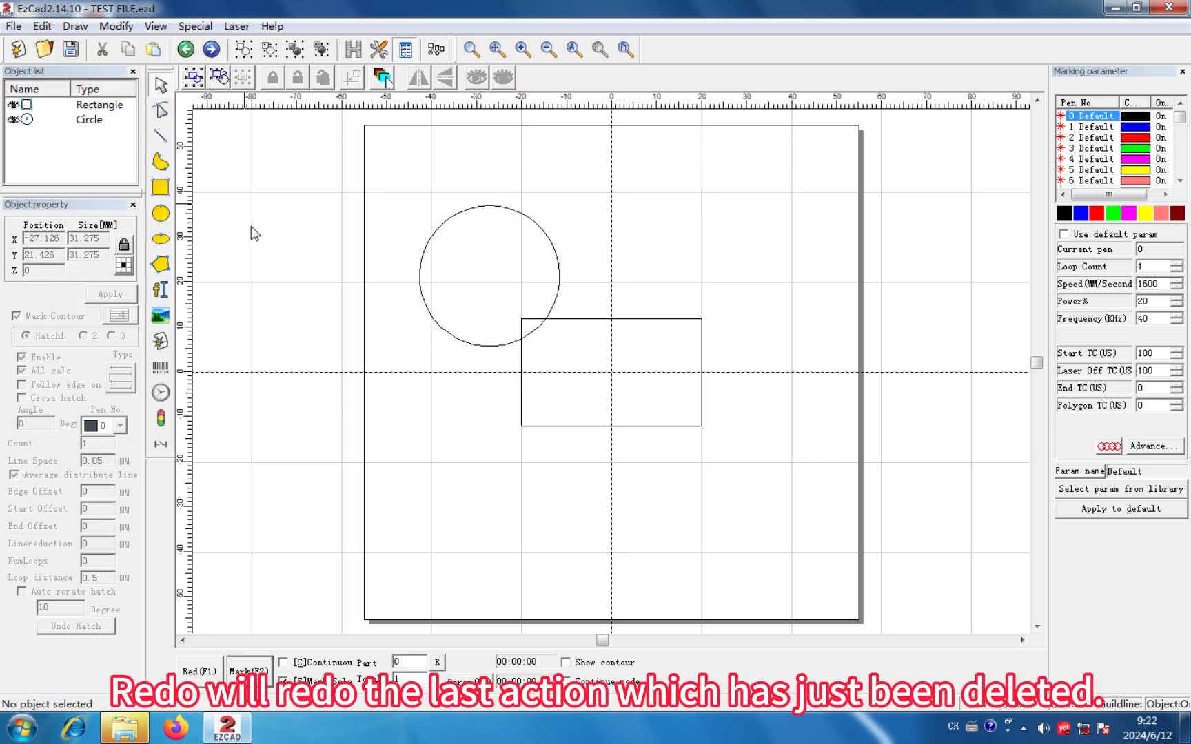
{"action": "left_click", "coordinate": [211, 50]}
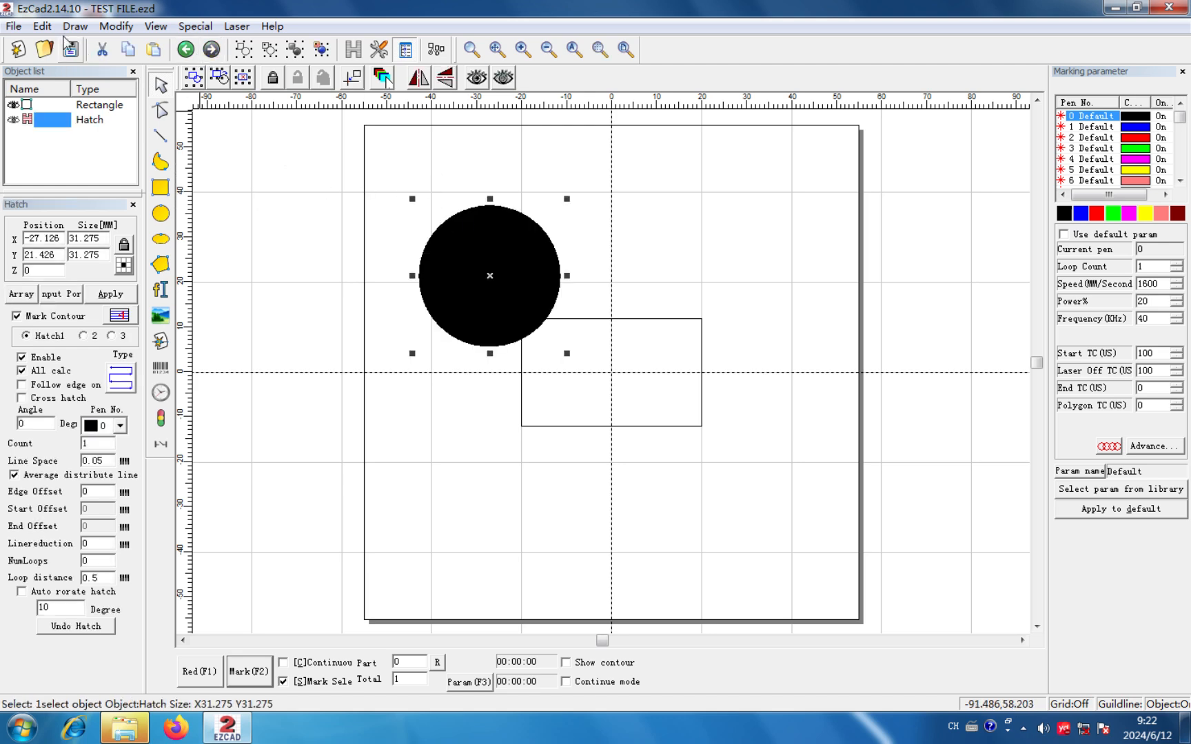
- Move the rectangle up and to the right so it sits beside the hatched circle
{"action": "left_click", "coordinate": [42, 27]}
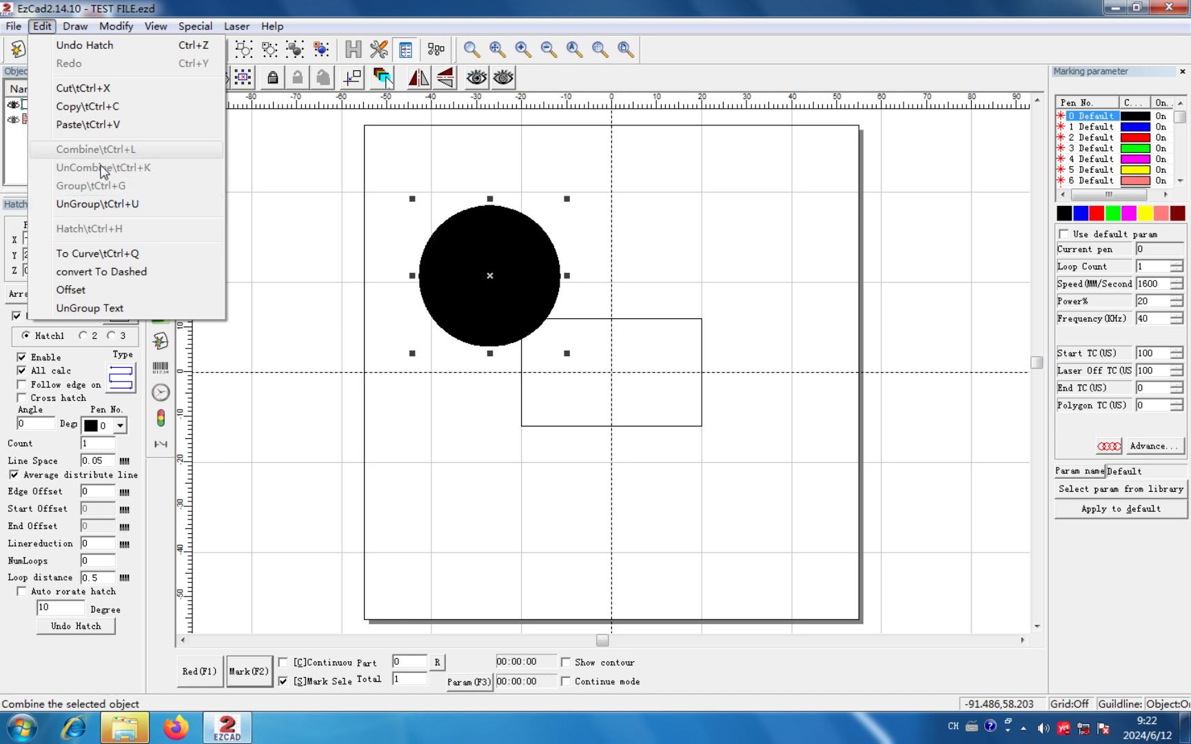
{"action": "left_click", "coordinate": [305, 167]}
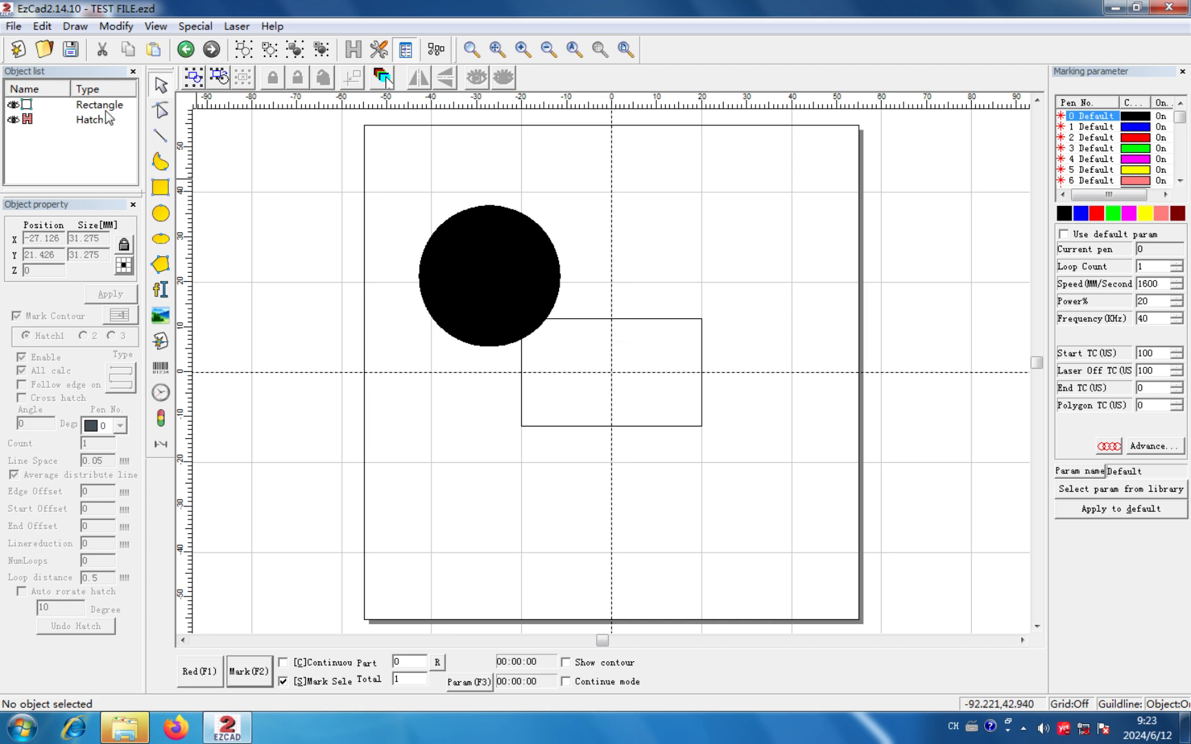
{"action": "left_click", "coordinate": [618, 319]}
{"action": "left_click_drag", "start_coordinate": [614, 366], "coordinate": [690, 284]}
- Select the hatched circle and the rectangle together and combine them into one object
{"action": "left_click", "coordinate": [453, 195]}
{"action": "left_click_drag", "start_coordinate": [387, 160], "coordinate": [764, 417]}
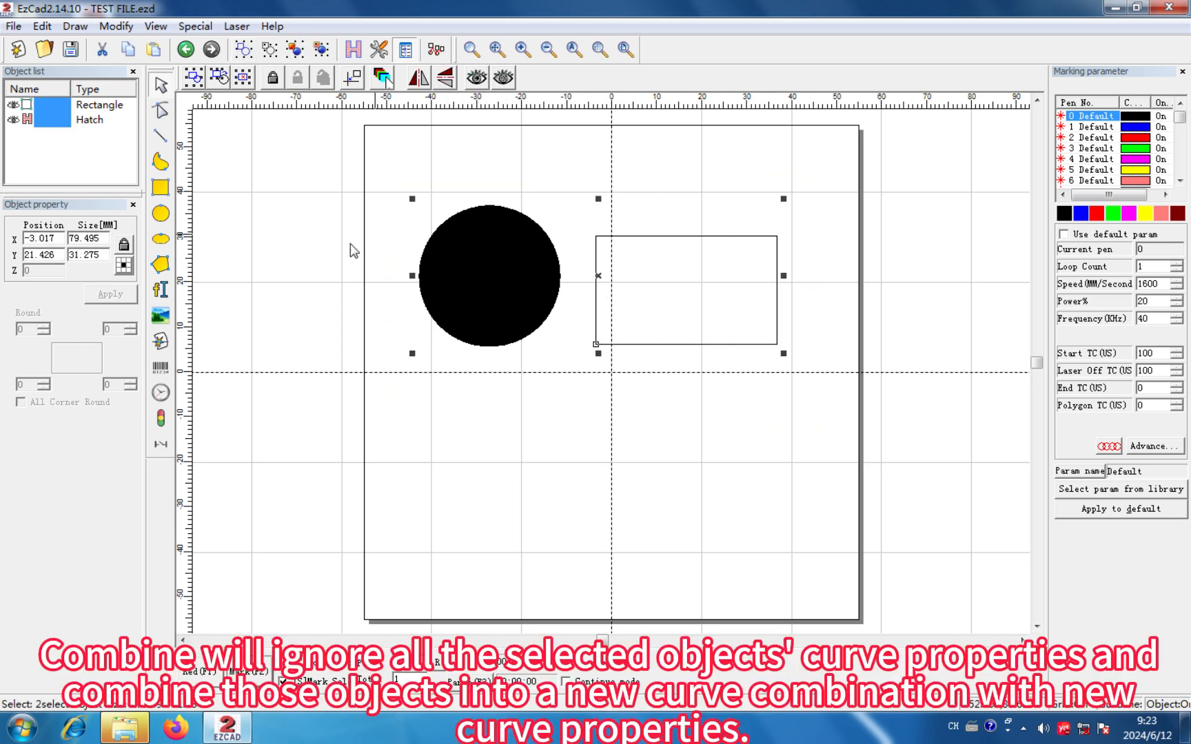
{"action": "left_click", "coordinate": [243, 48]}
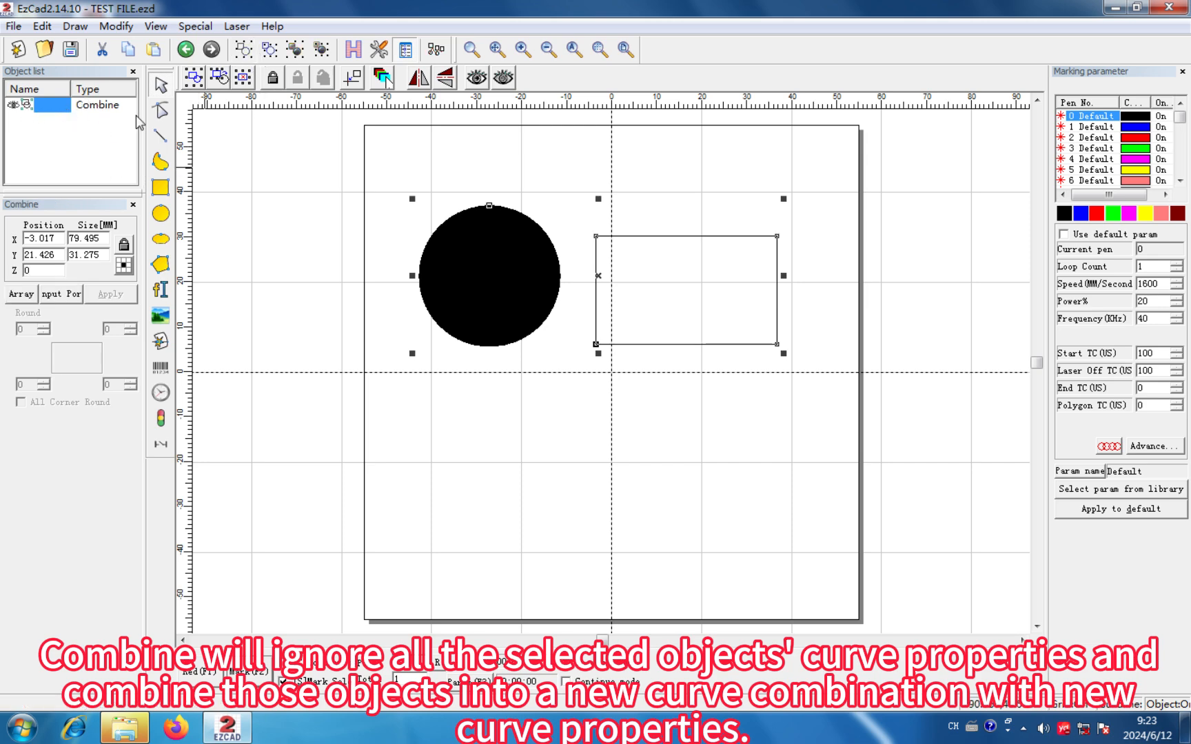
- Uncombine the circle and rectangle combination into separate curves and select each one to check its properties
{"action": "left_click", "coordinate": [275, 58]}
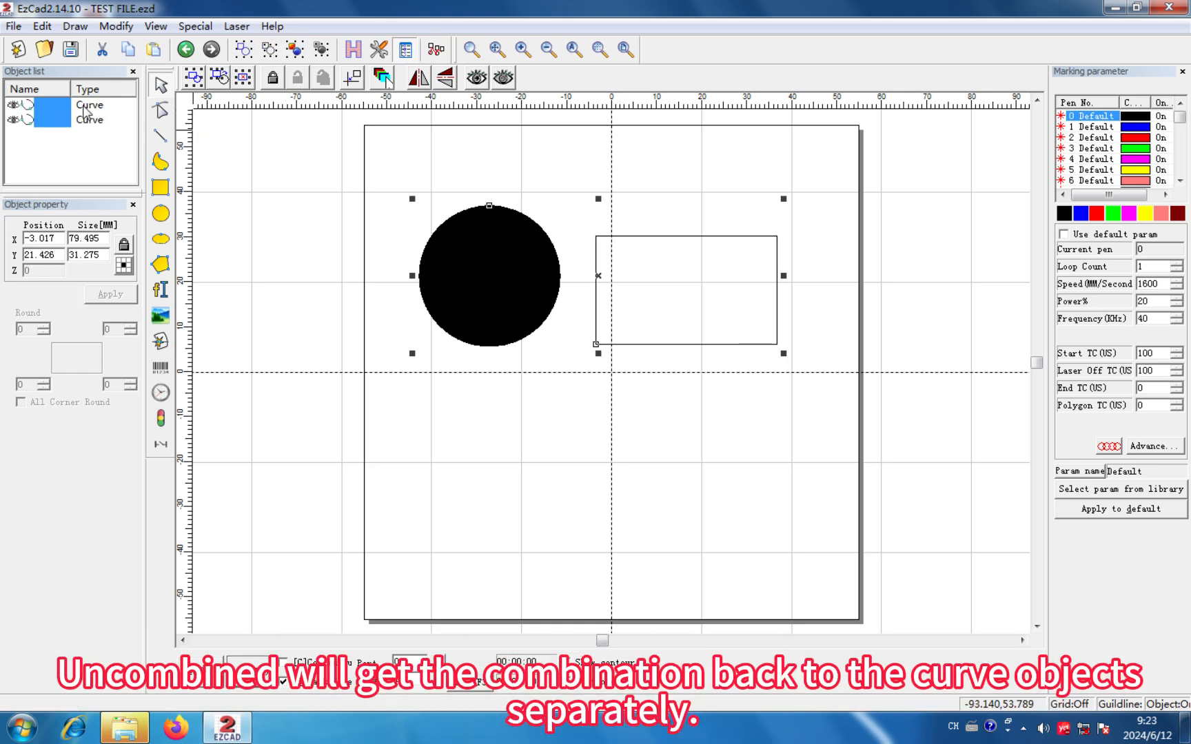
{"action": "left_click", "coordinate": [86, 106]}
{"action": "left_click", "coordinate": [90, 121]}
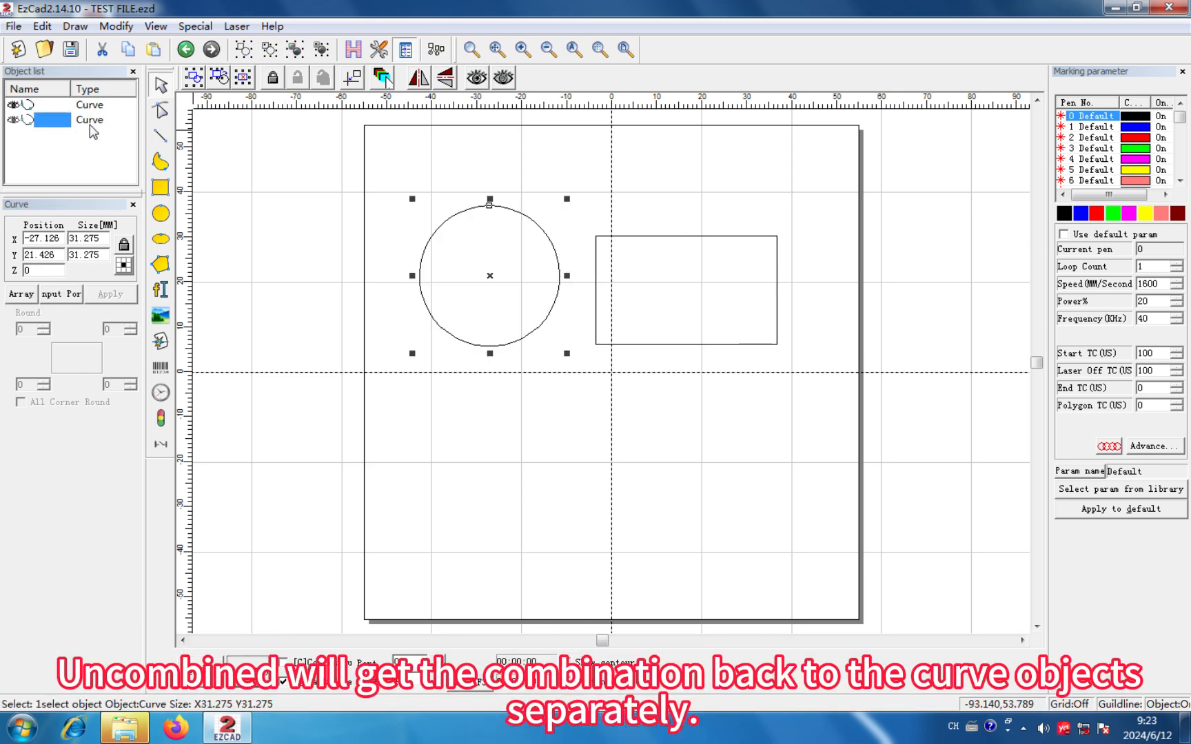
{"action": "left_click", "coordinate": [368, 171]}
{"action": "left_click", "coordinate": [477, 205]}
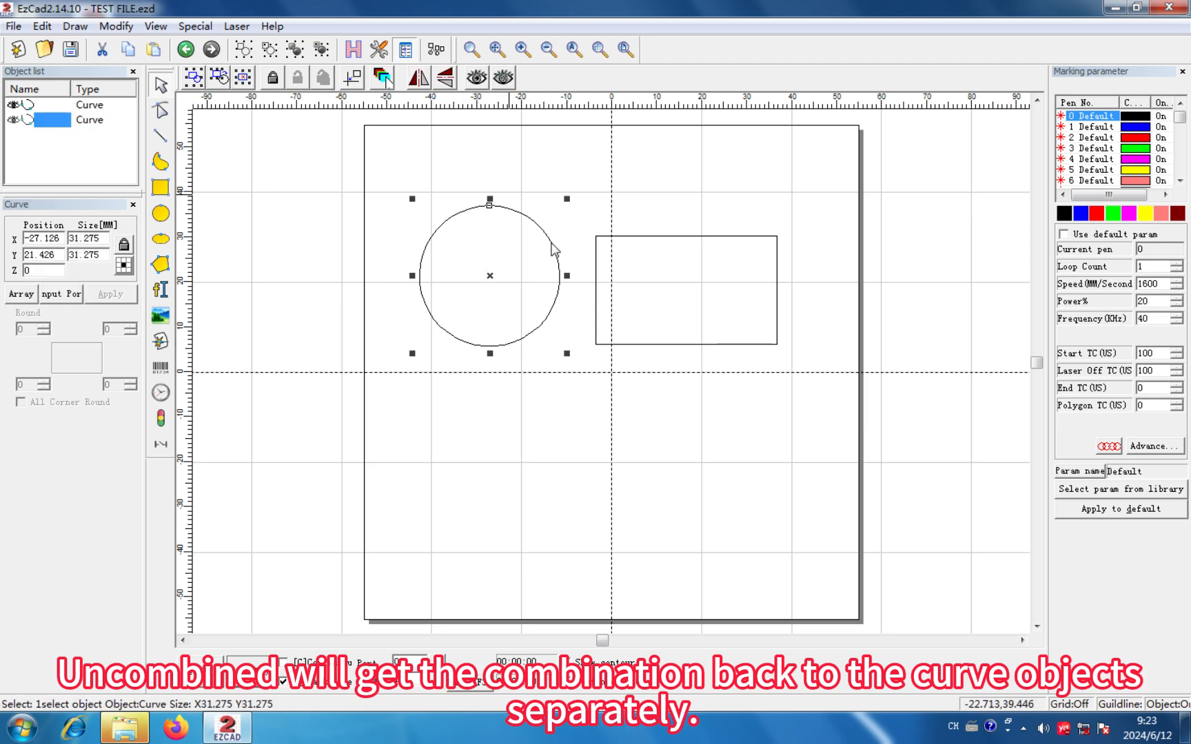
{"action": "left_click", "coordinate": [598, 256]}
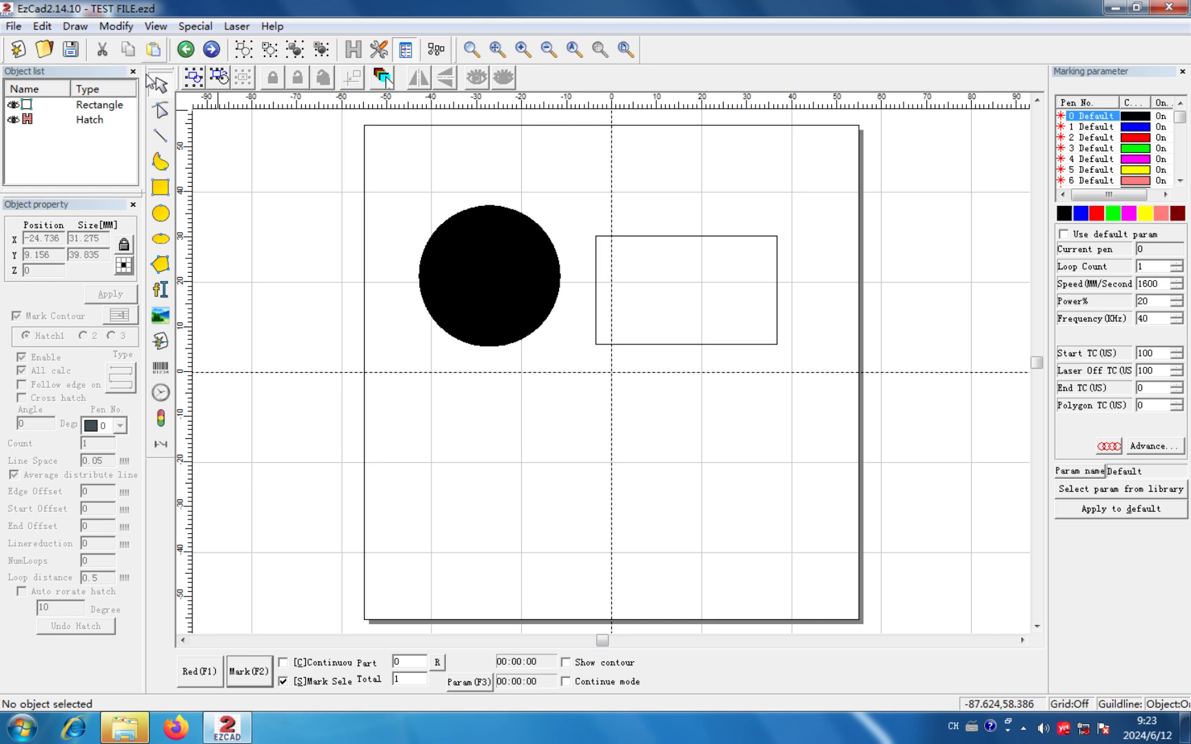
- Select the hatched circle and the rectangle together and group them
{"action": "left_click", "coordinate": [95, 121]}
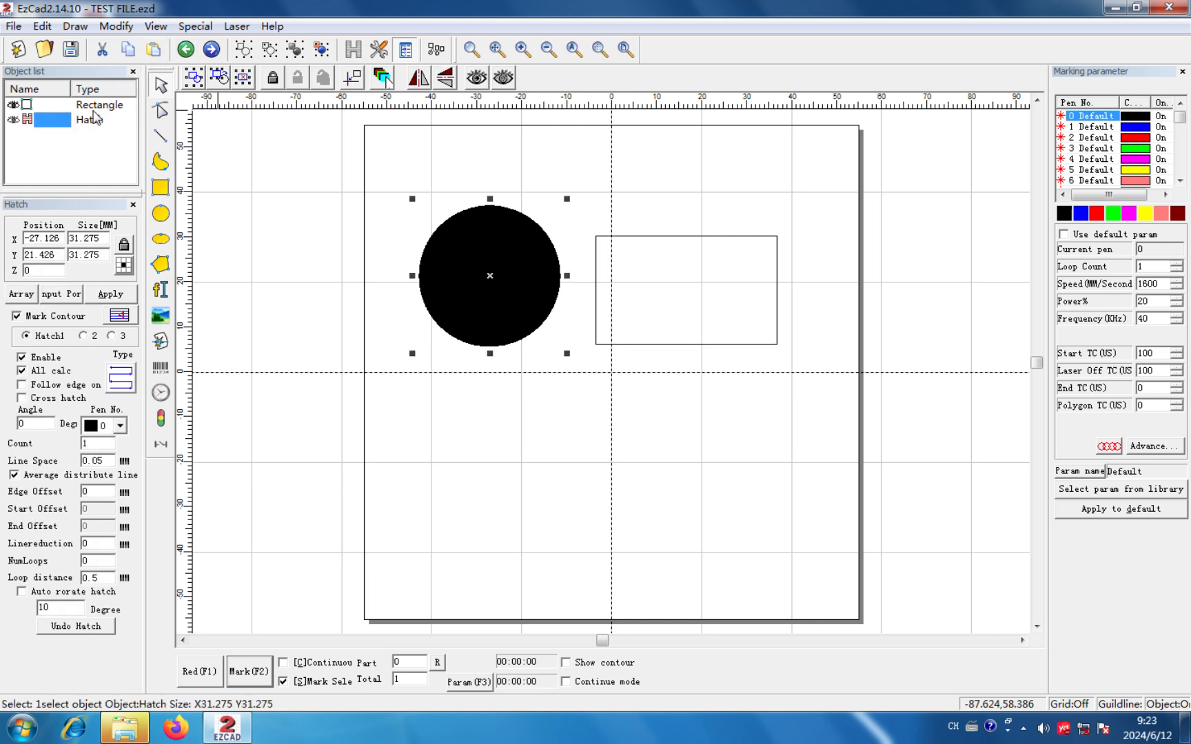
{"action": "left_click", "coordinate": [436, 200]}
{"action": "left_click_drag", "start_coordinate": [387, 165], "coordinate": [794, 372]}
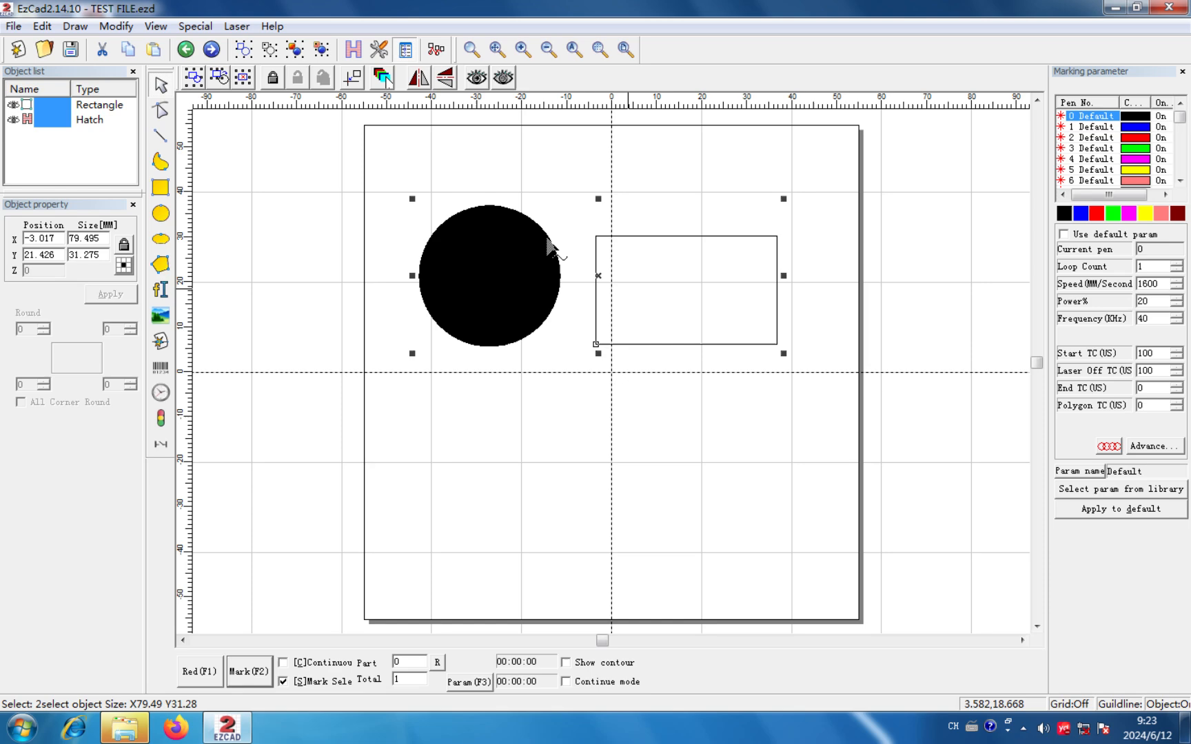
{"action": "left_click", "coordinate": [296, 50]}
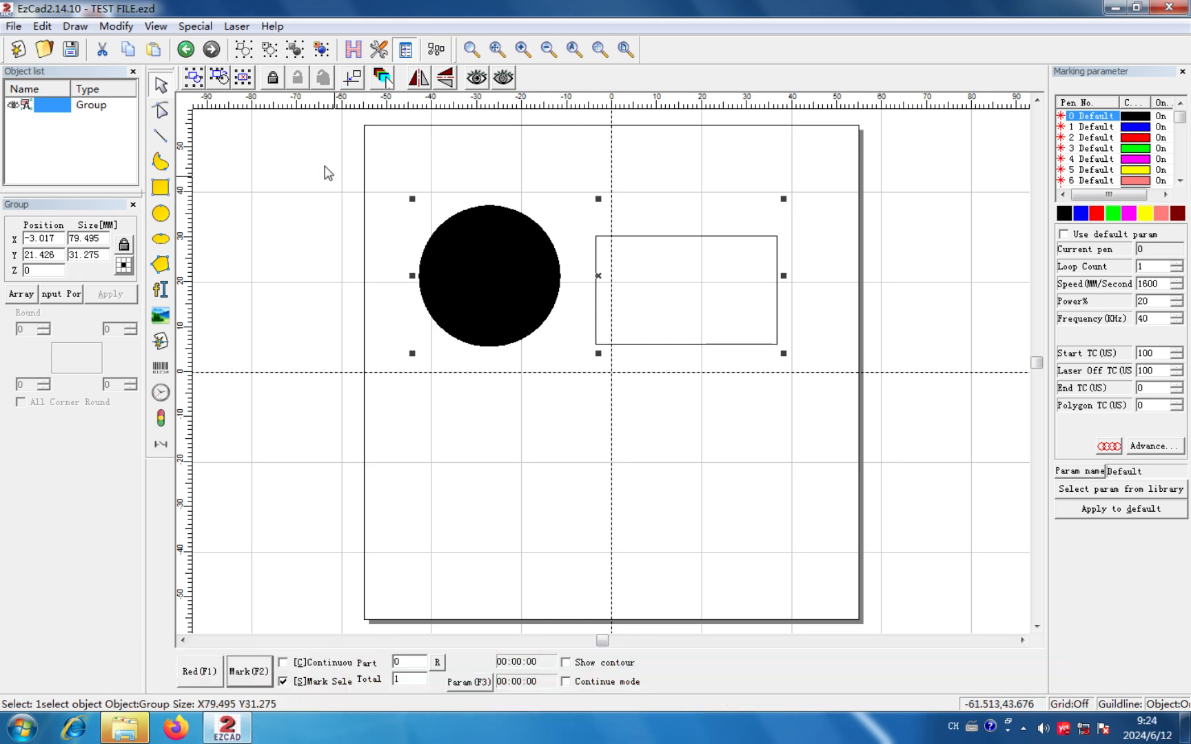
- Ungroup the circle and rectangle group and select each object in turn to check its type
{"action": "left_click", "coordinate": [321, 49]}
{"action": "left_click", "coordinate": [104, 107]}
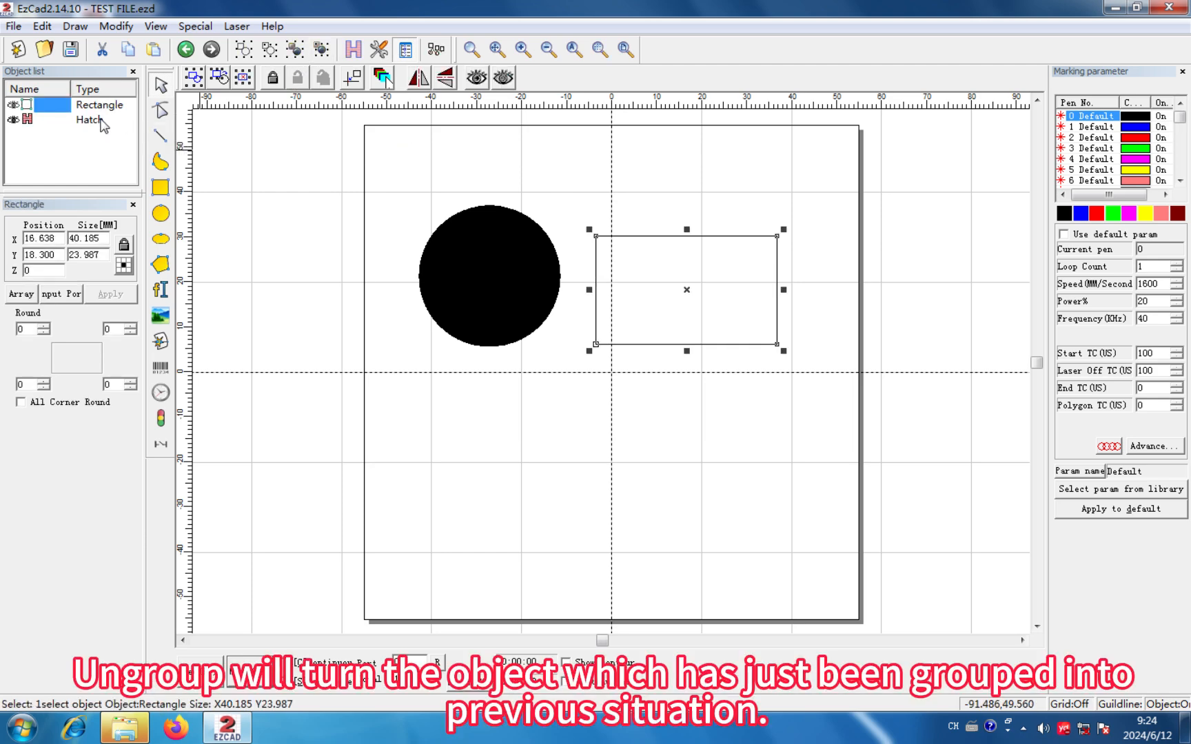
{"action": "left_click", "coordinate": [86, 121]}
- Select the hatched circle and remove its hatch with Undo Hatch
{"action": "left_click", "coordinate": [408, 132]}
{"action": "left_click", "coordinate": [472, 230]}
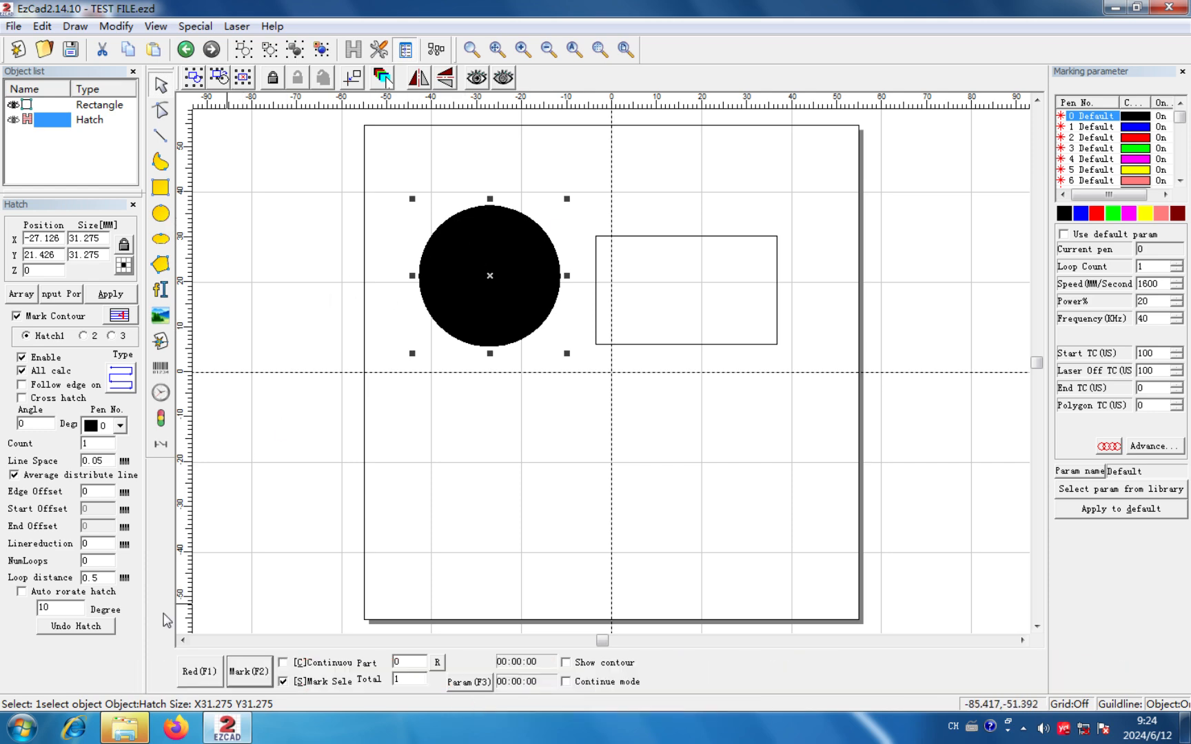
{"action": "left_click", "coordinate": [75, 626]}
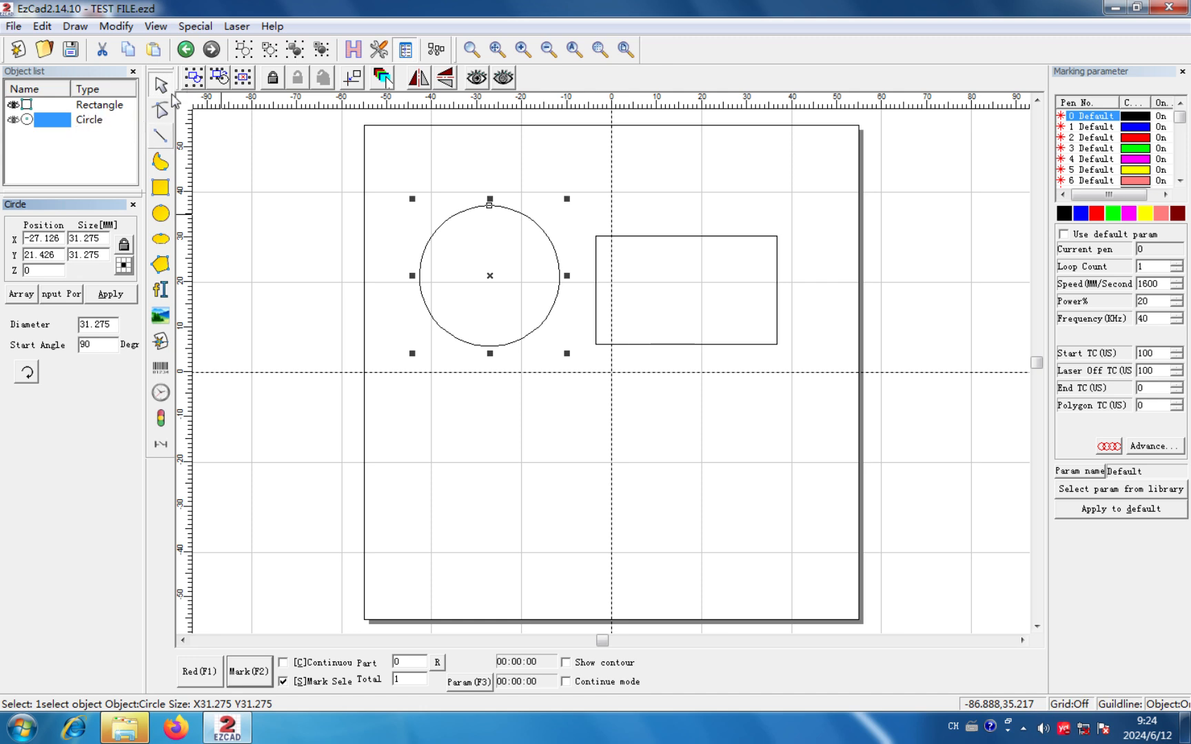
- Select the circle and convert it to a curve object
{"action": "left_click", "coordinate": [41, 27]}
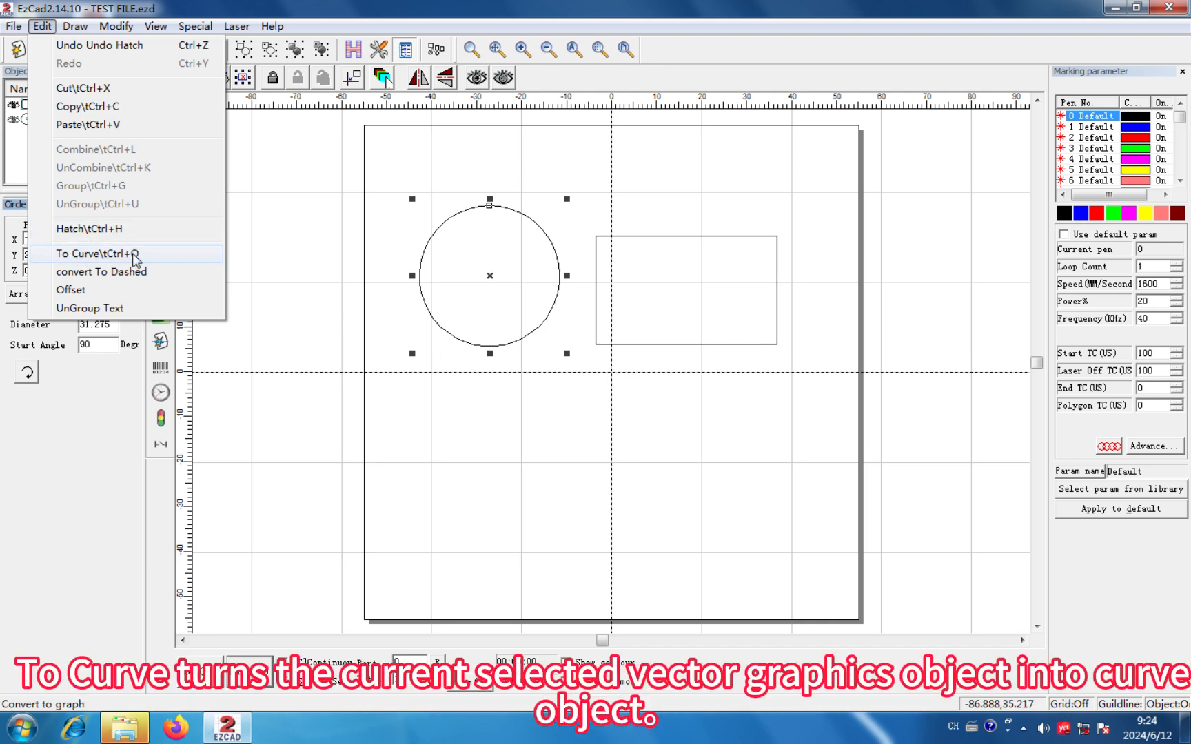
{"action": "left_click", "coordinate": [531, 175]}
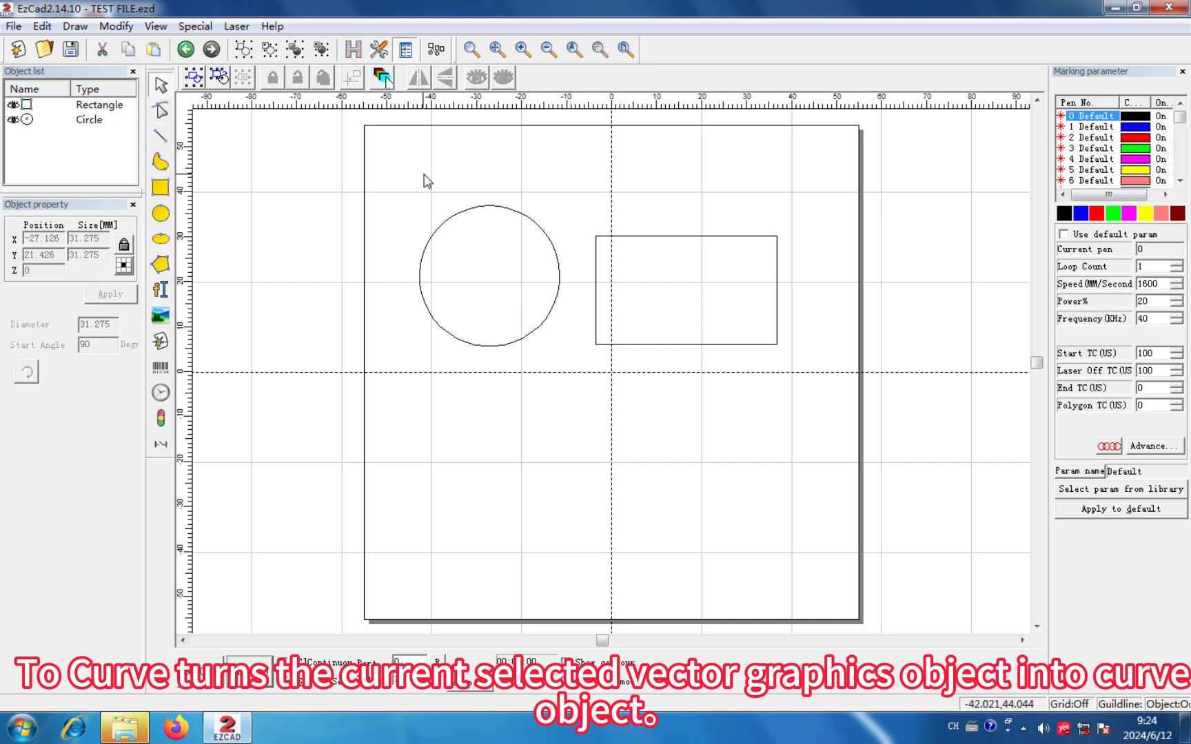
{"action": "left_click_drag", "start_coordinate": [389, 167], "coordinate": [560, 364]}
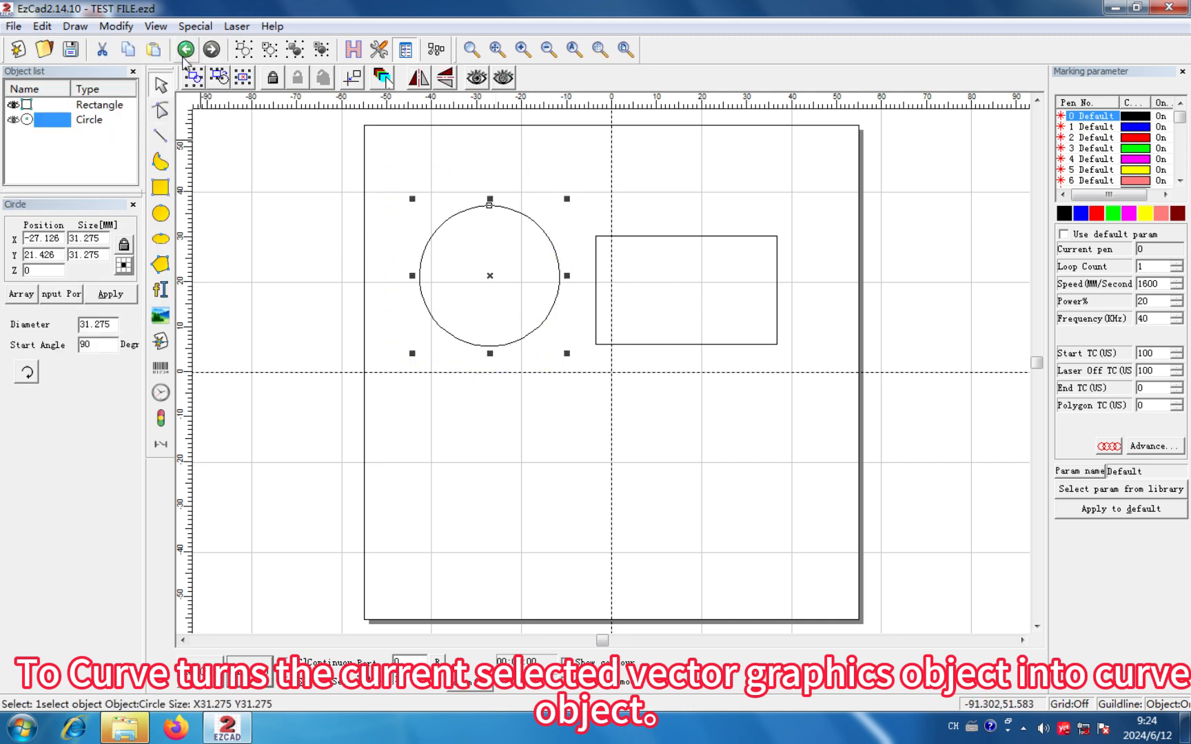
{"action": "left_click", "coordinate": [42, 26]}
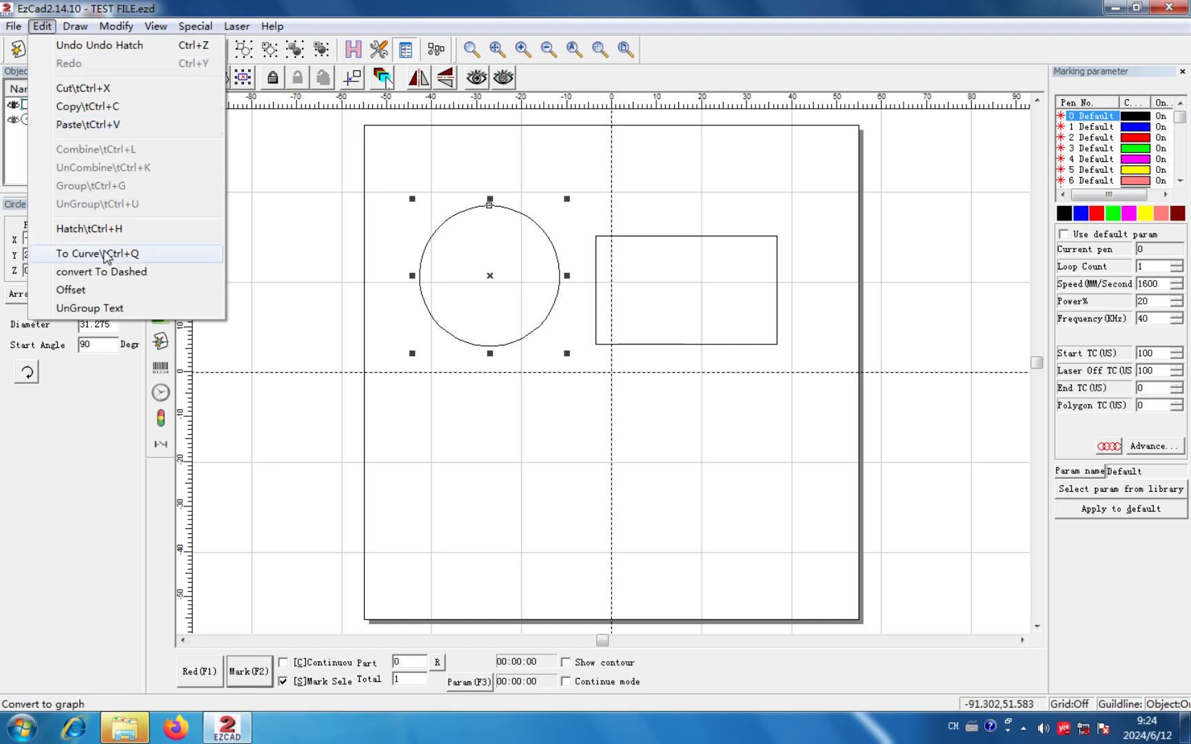
{"action": "left_click", "coordinate": [102, 254]}
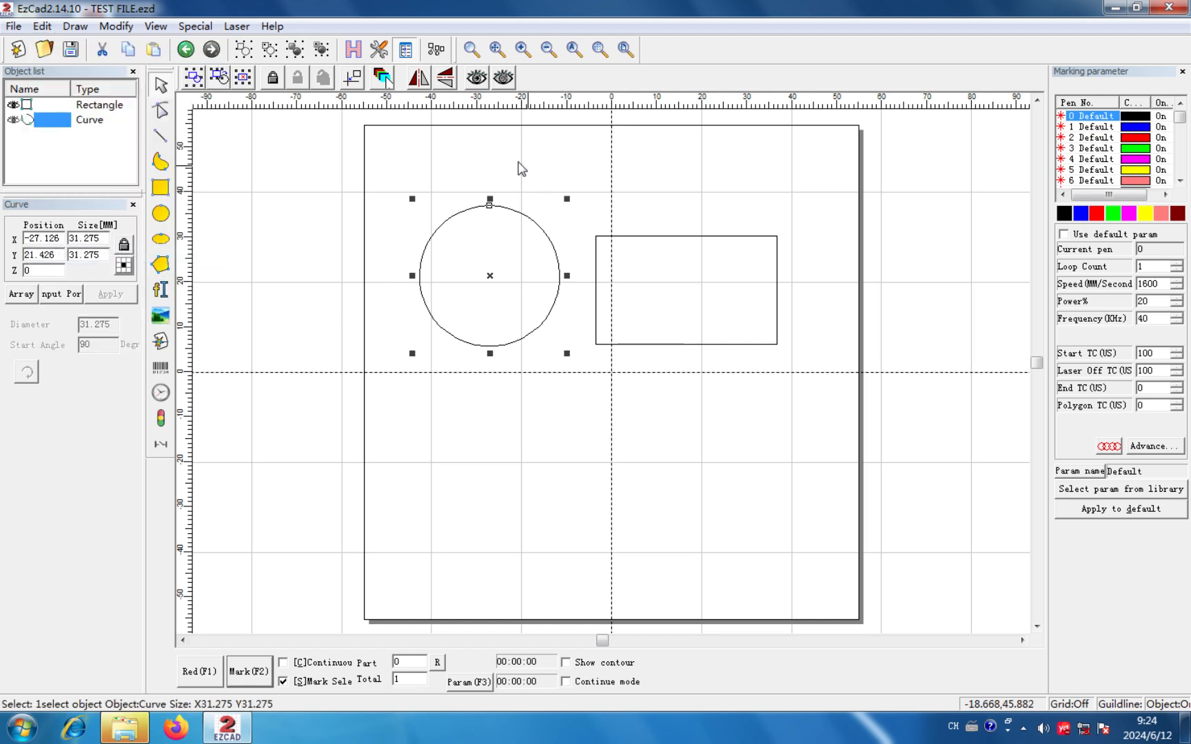
{"action": "left_click", "coordinate": [496, 161]}
- Convert the rectangle to a dashed outline with L1 0.20 and L2 0.20, and inspect the dashes near its corner
{"action": "left_click", "coordinate": [42, 27]}
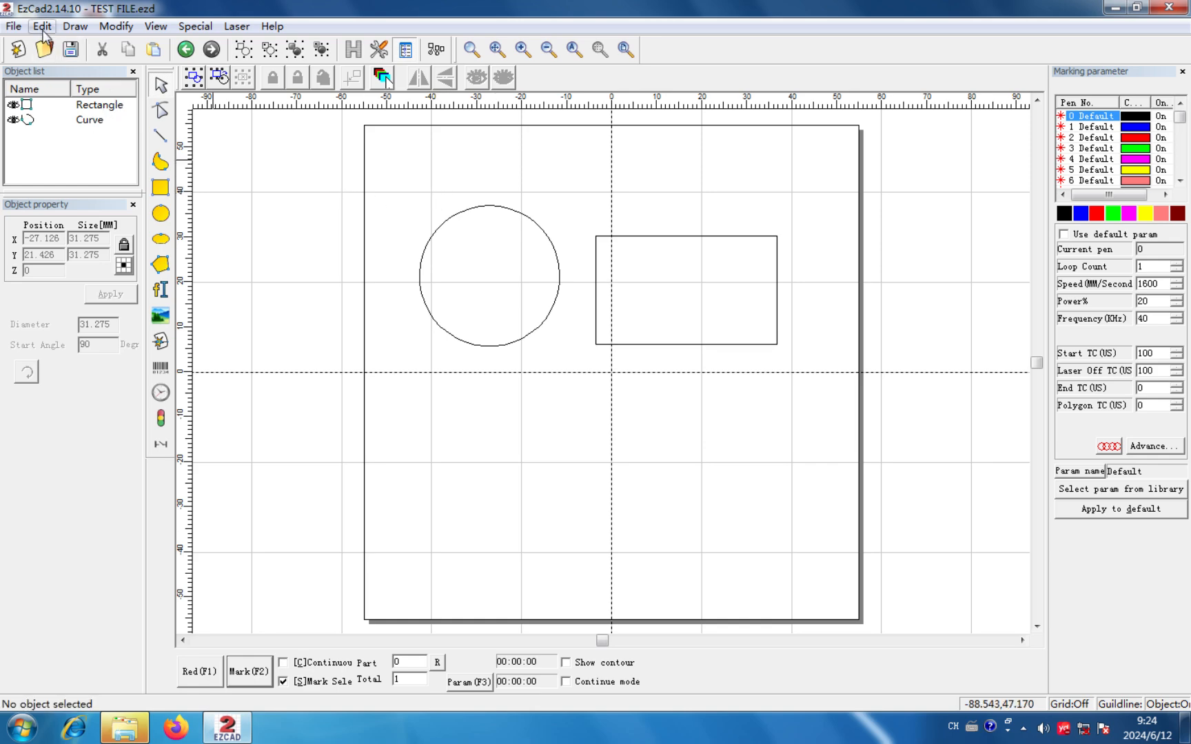
{"action": "left_click", "coordinate": [486, 174]}
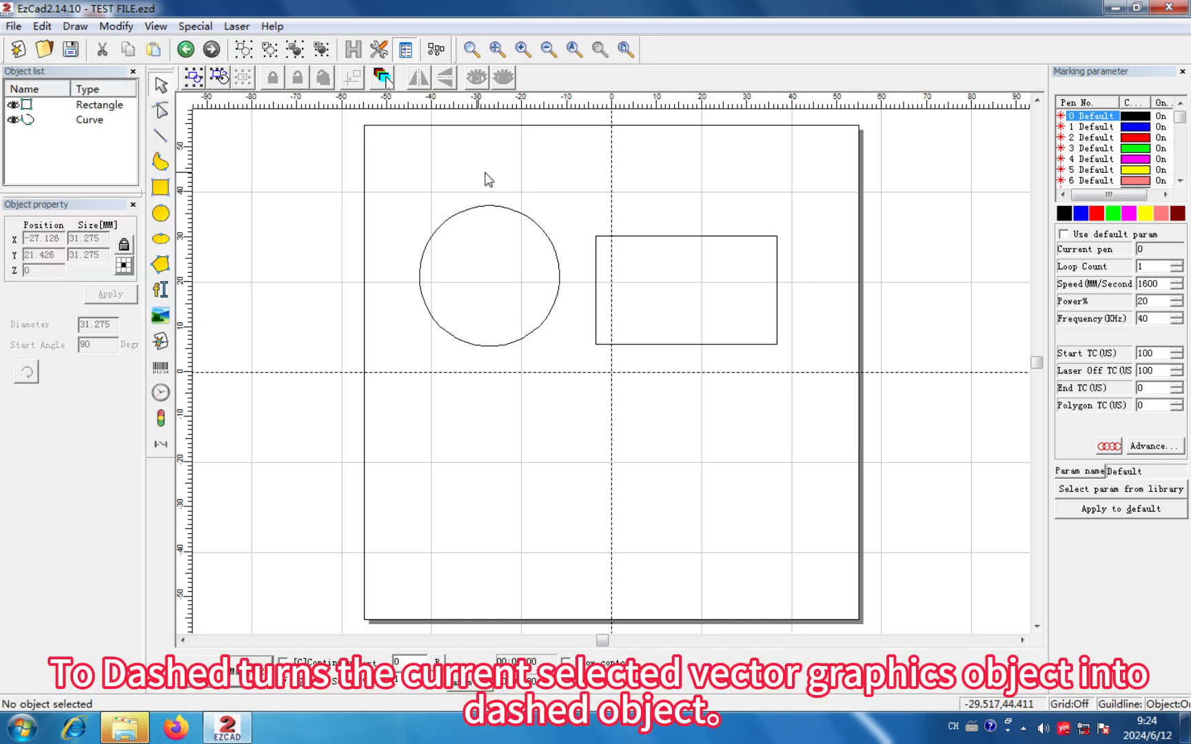
{"action": "left_click_drag", "start_coordinate": [565, 199], "coordinate": [792, 399]}
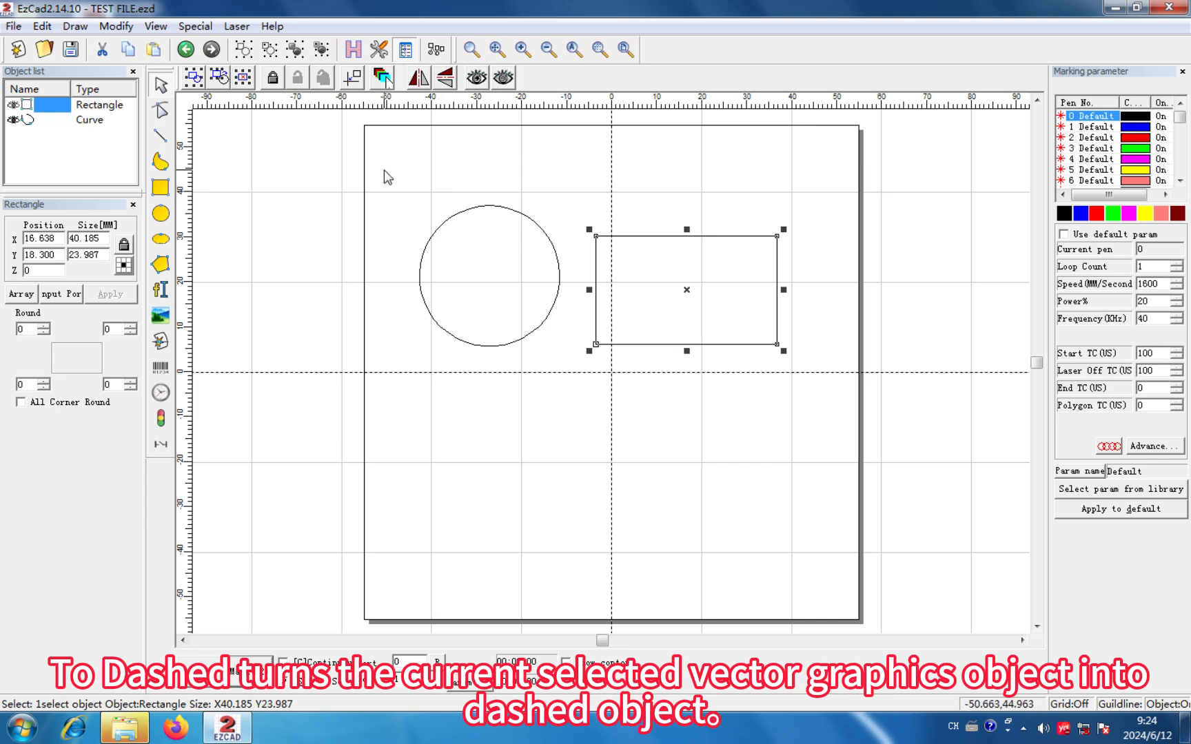
{"action": "left_click", "coordinate": [42, 26]}
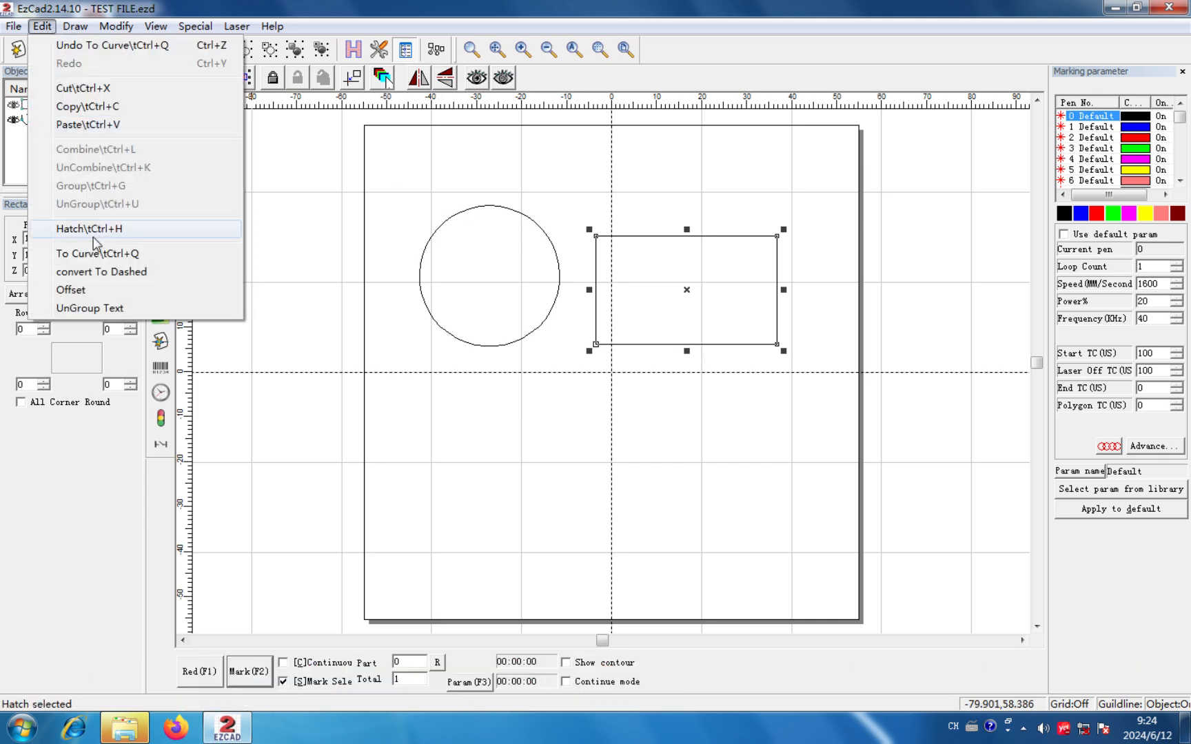
{"action": "left_click", "coordinate": [100, 271]}
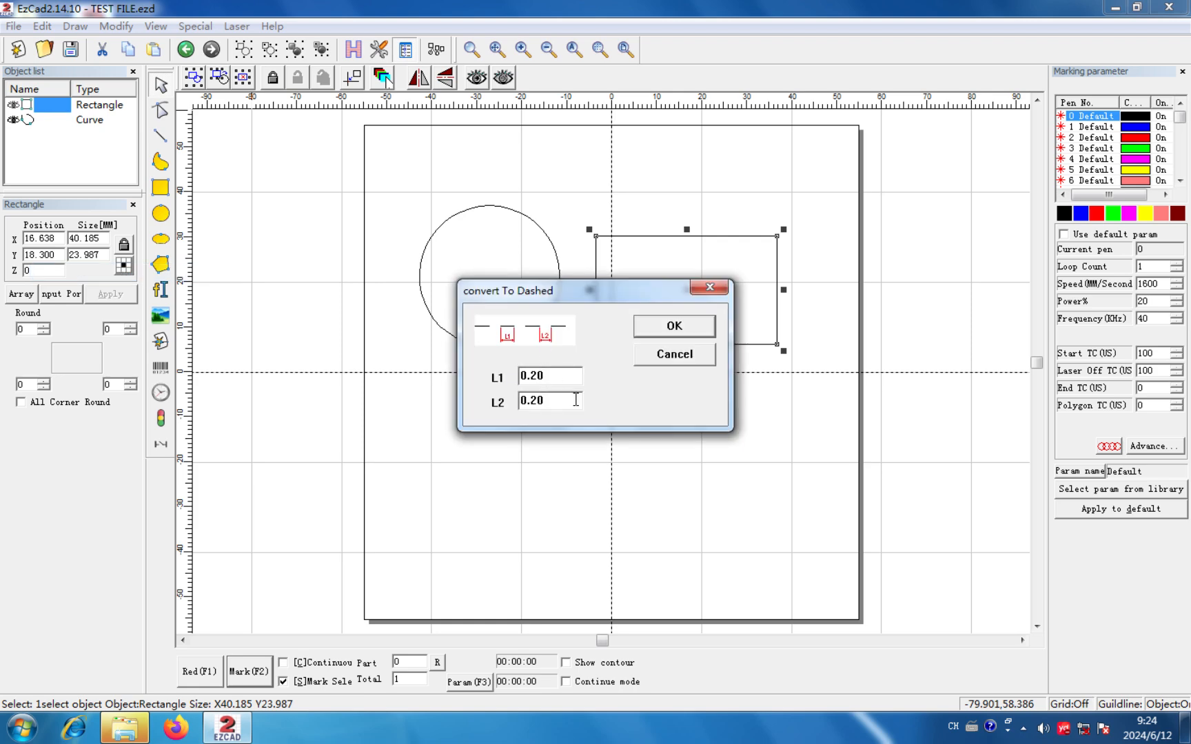
{"action": "left_click", "coordinate": [675, 326]}
{"action": "scroll", "coordinate": [606, 267], "scroll_direction": "up", "scroll_amount": 3}
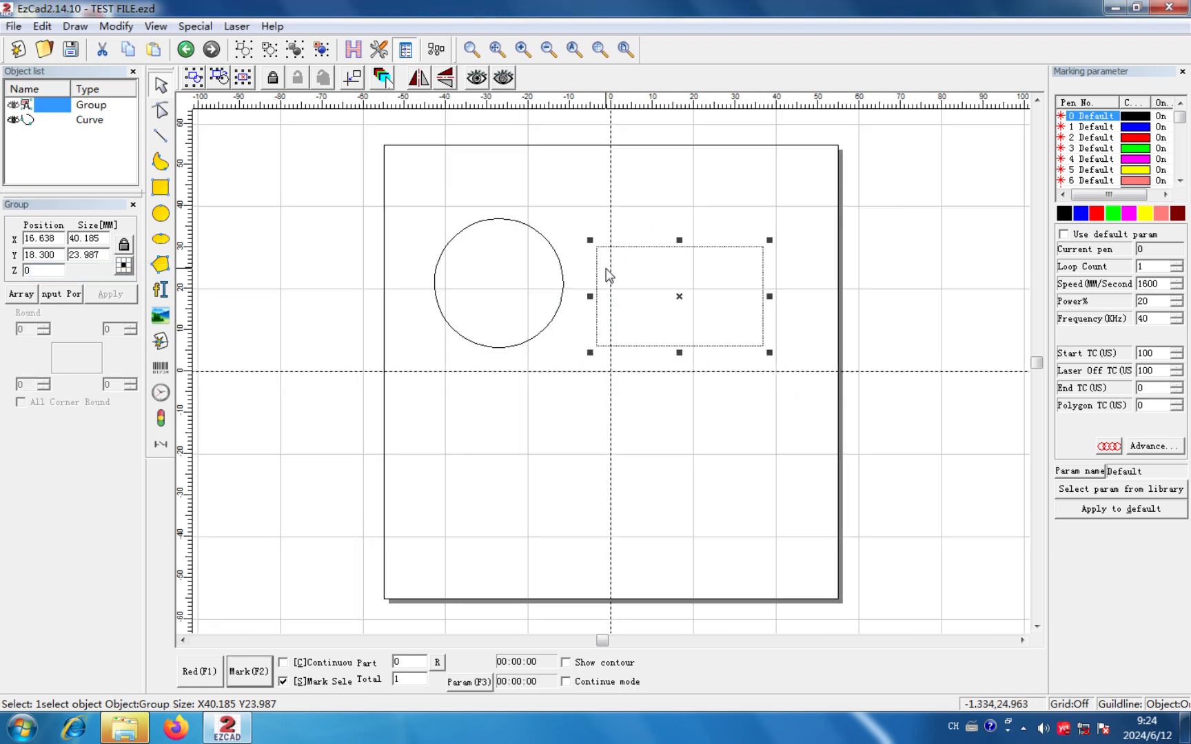
{"action": "scroll", "coordinate": [598, 207], "scroll_direction": "up", "scroll_amount": 4}
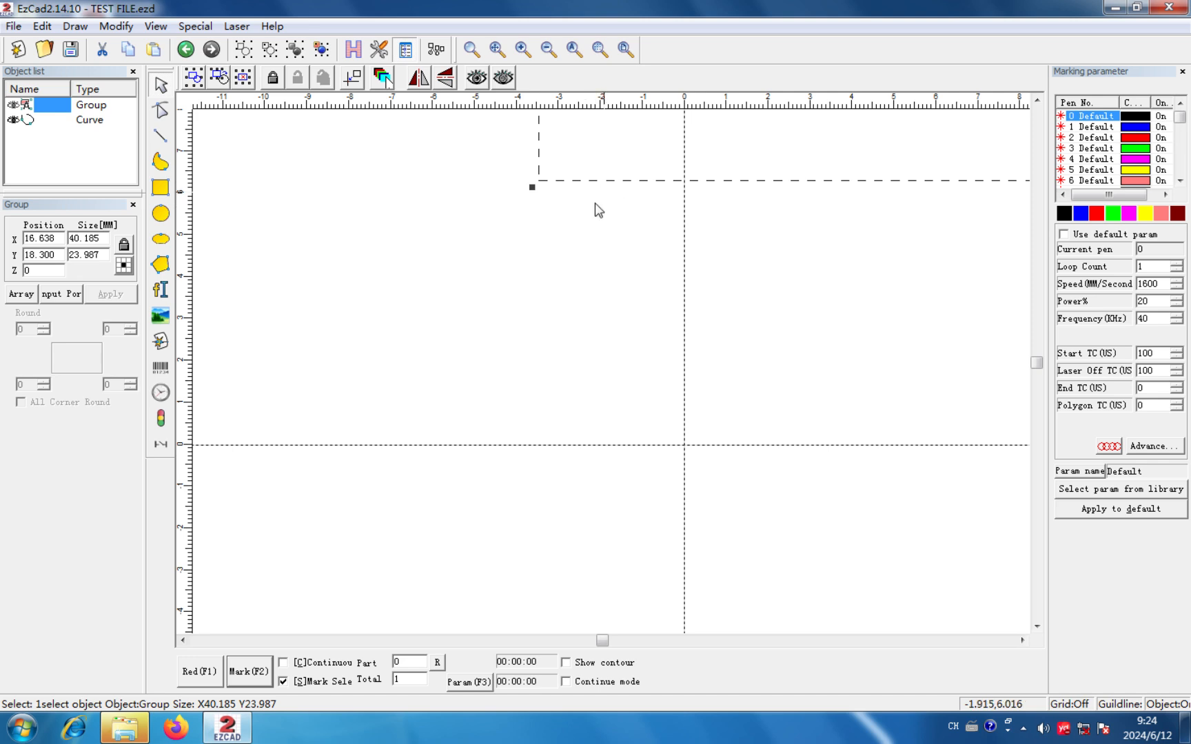
{"action": "middle_click_drag", "start_coordinate": [598, 210], "coordinate": [551, 489]}
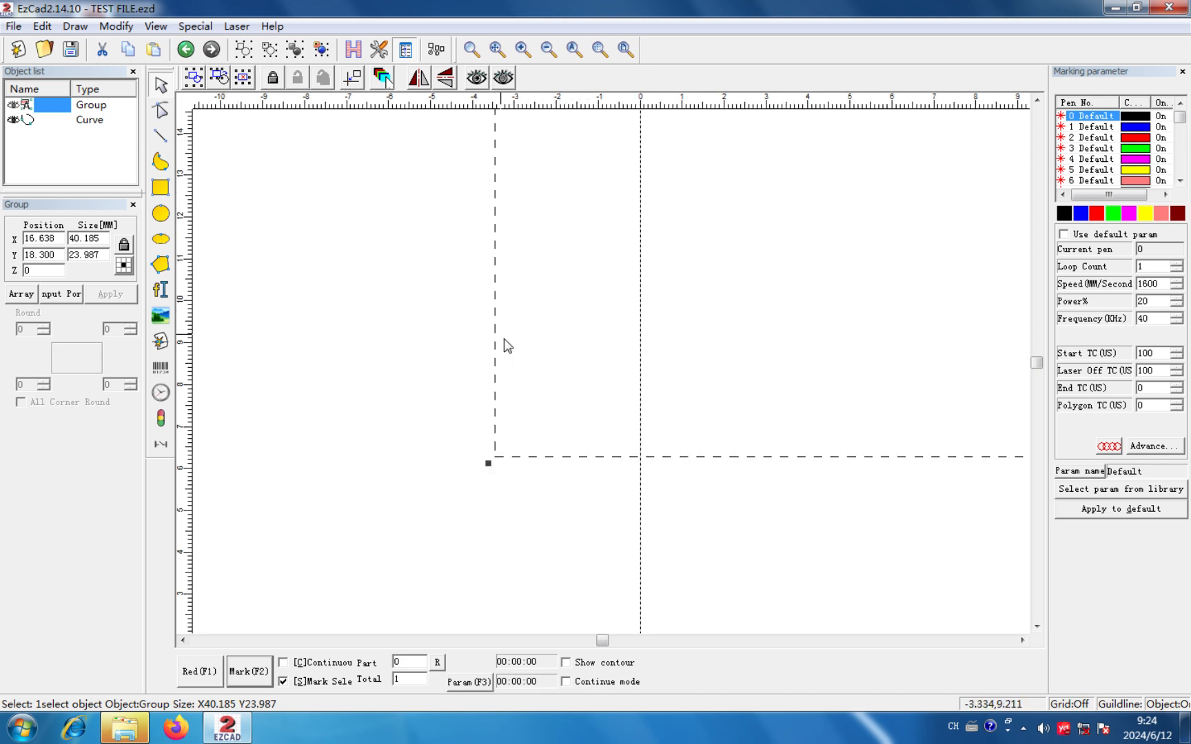
- Undo the rectangle's dashed conversion and bring the whole work area back into view
{"action": "left_click", "coordinate": [186, 49]}
{"action": "scroll", "coordinate": [564, 288], "scroll_direction": "down", "scroll_amount": 4}
{"action": "scroll", "coordinate": [681, 222], "scroll_direction": "down", "scroll_amount": 2}
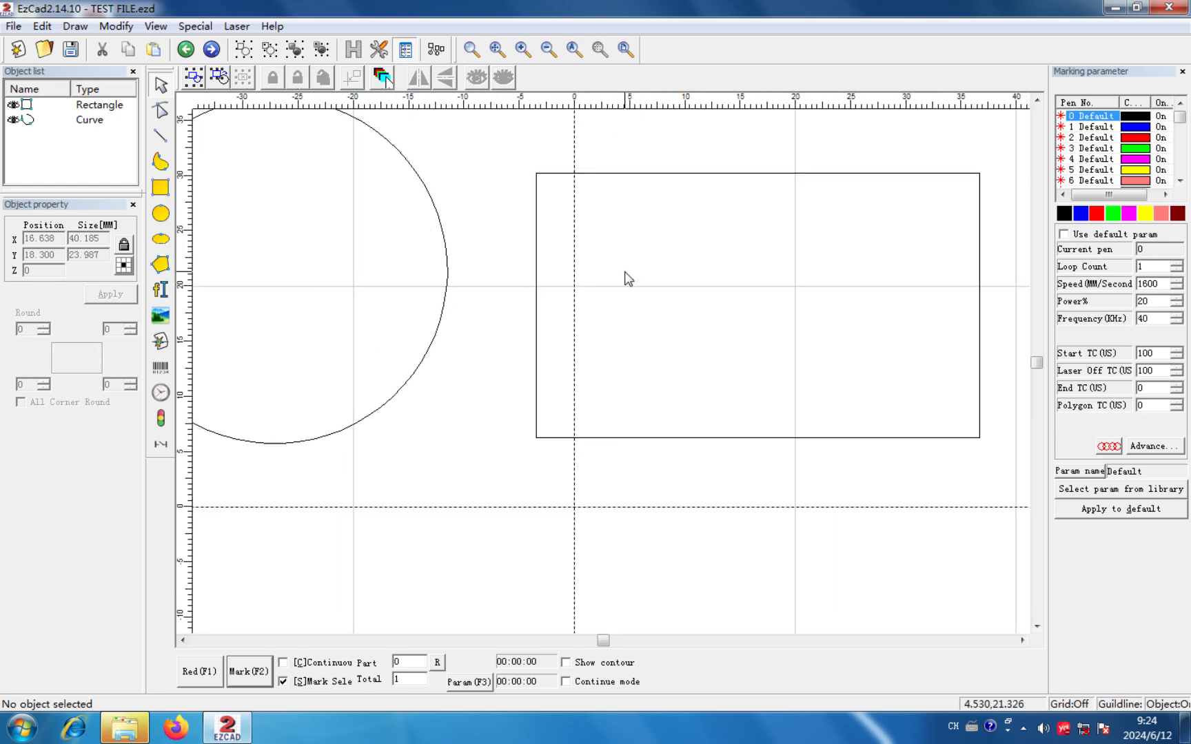
{"action": "left_click", "coordinate": [626, 49]}
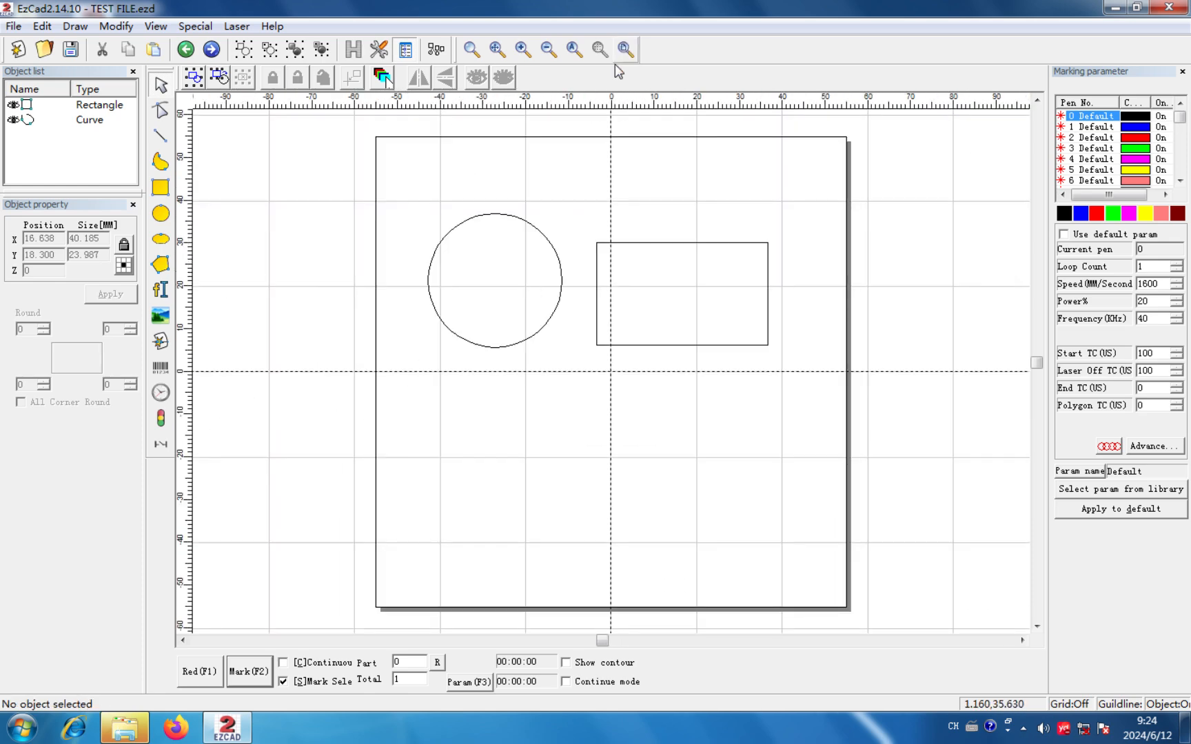
- Offset the circular curve 10 mm inside, deleting the old curve and leaving Arc corner off
{"action": "left_click", "coordinate": [42, 26]}
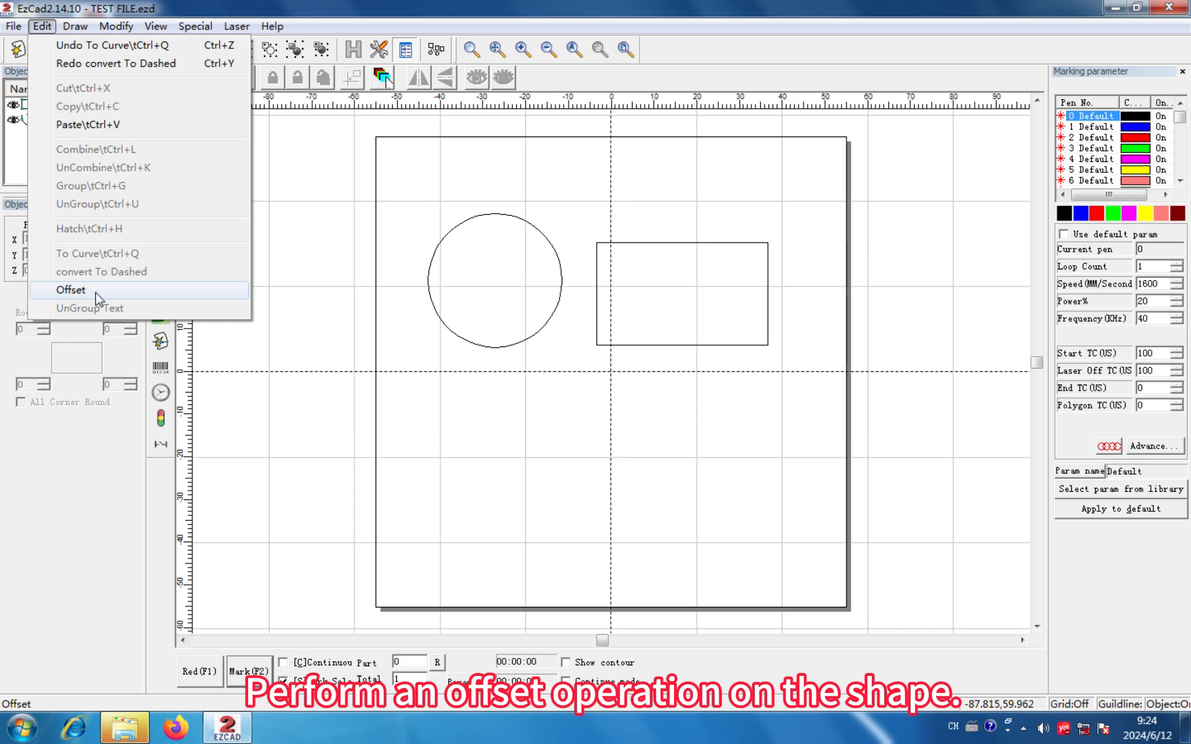
{"action": "left_click", "coordinate": [442, 383]}
{"action": "left_click_drag", "start_coordinate": [419, 187], "coordinate": [576, 381]}
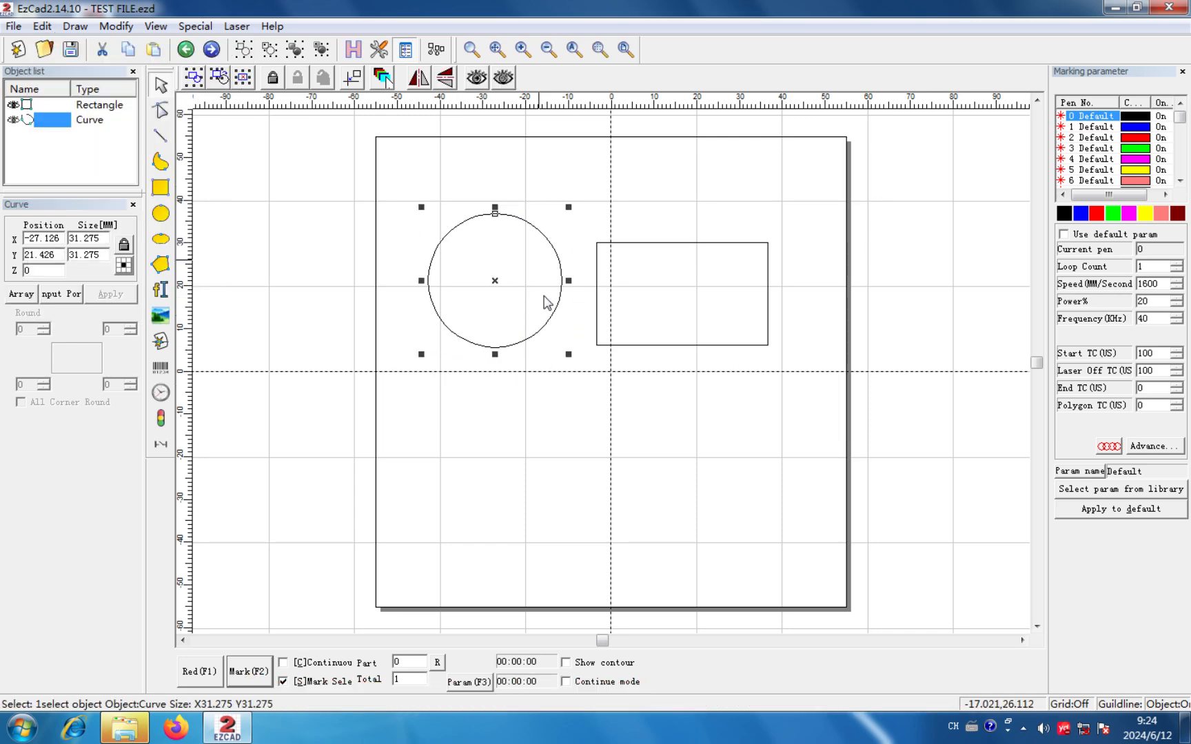
{"action": "left_click", "coordinate": [44, 28]}
{"action": "left_click", "coordinate": [89, 289]}
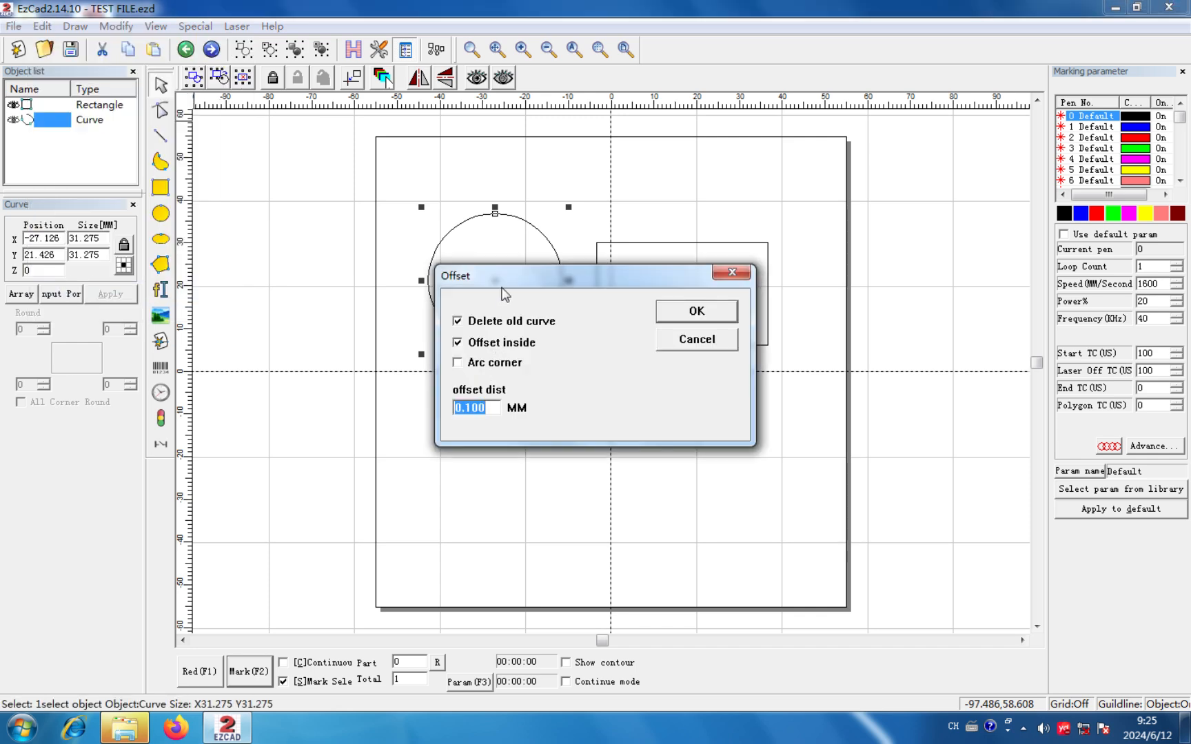
{"action": "left_click_drag", "start_coordinate": [502, 287], "coordinate": [623, 379]}
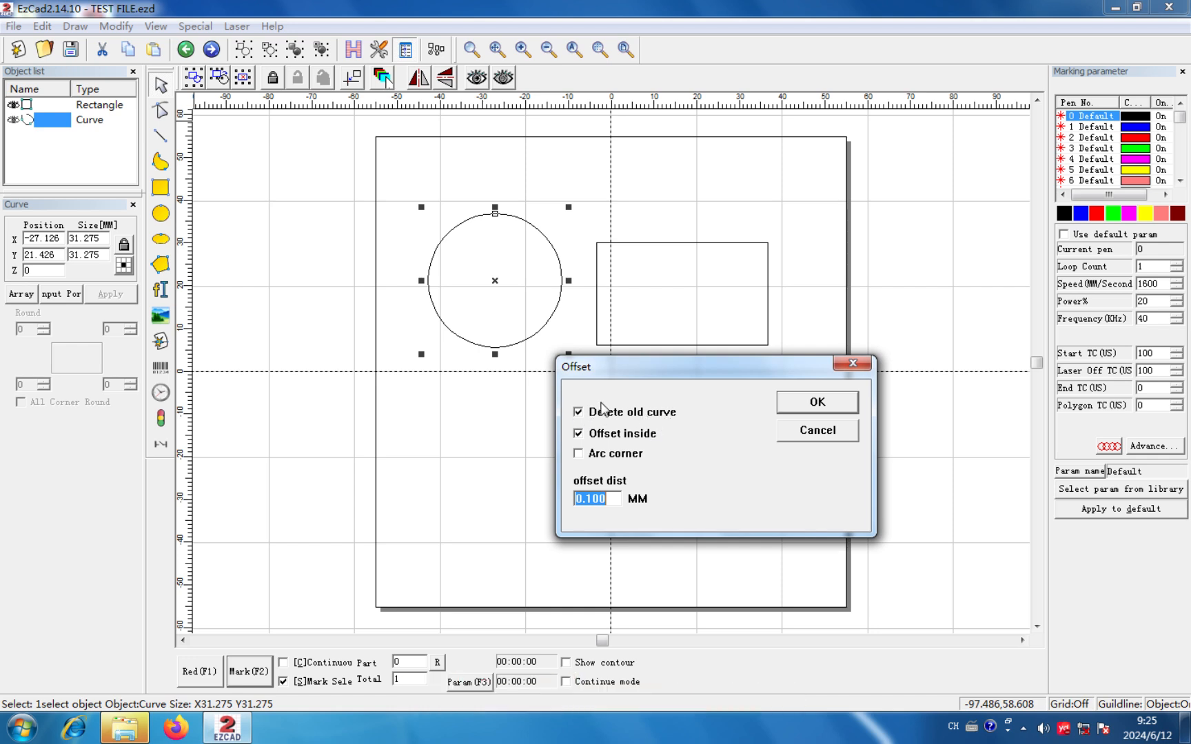
{"action": "left_click_drag", "start_coordinate": [679, 381], "coordinate": [698, 299]}
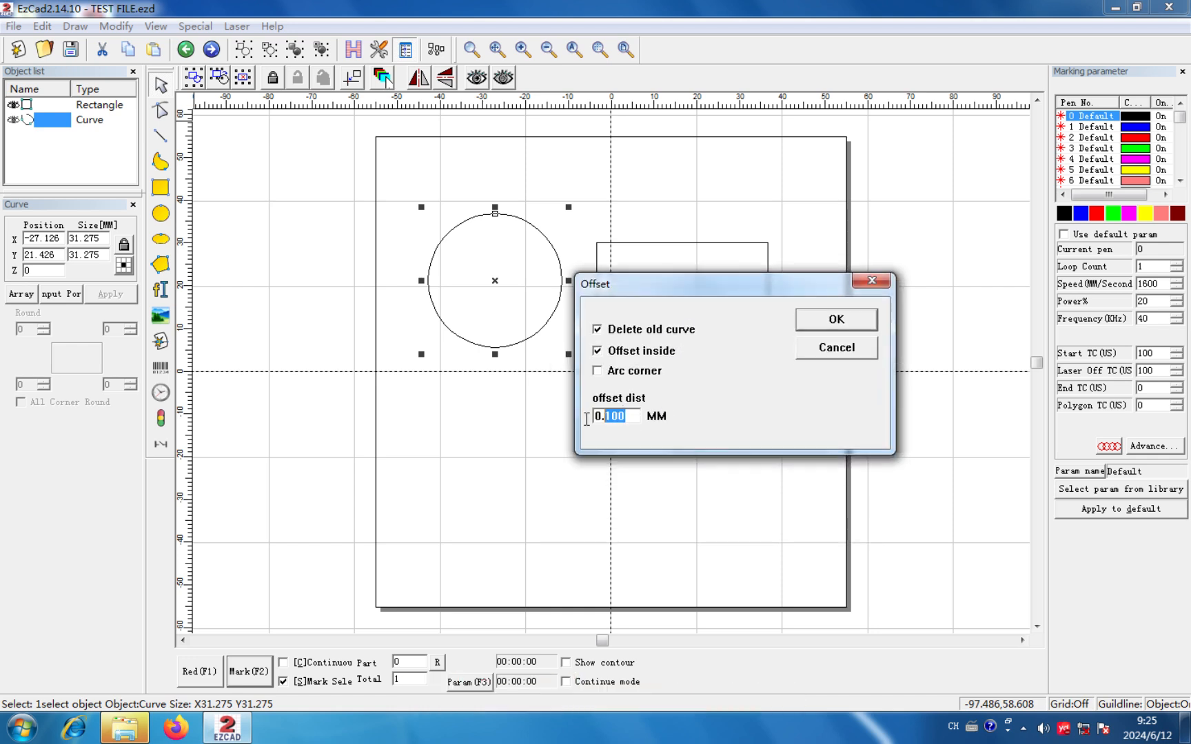
{"action": "left_click_drag", "start_coordinate": [586, 419], "coordinate": [587, 419]}
{"action": "type", "text": "10"}
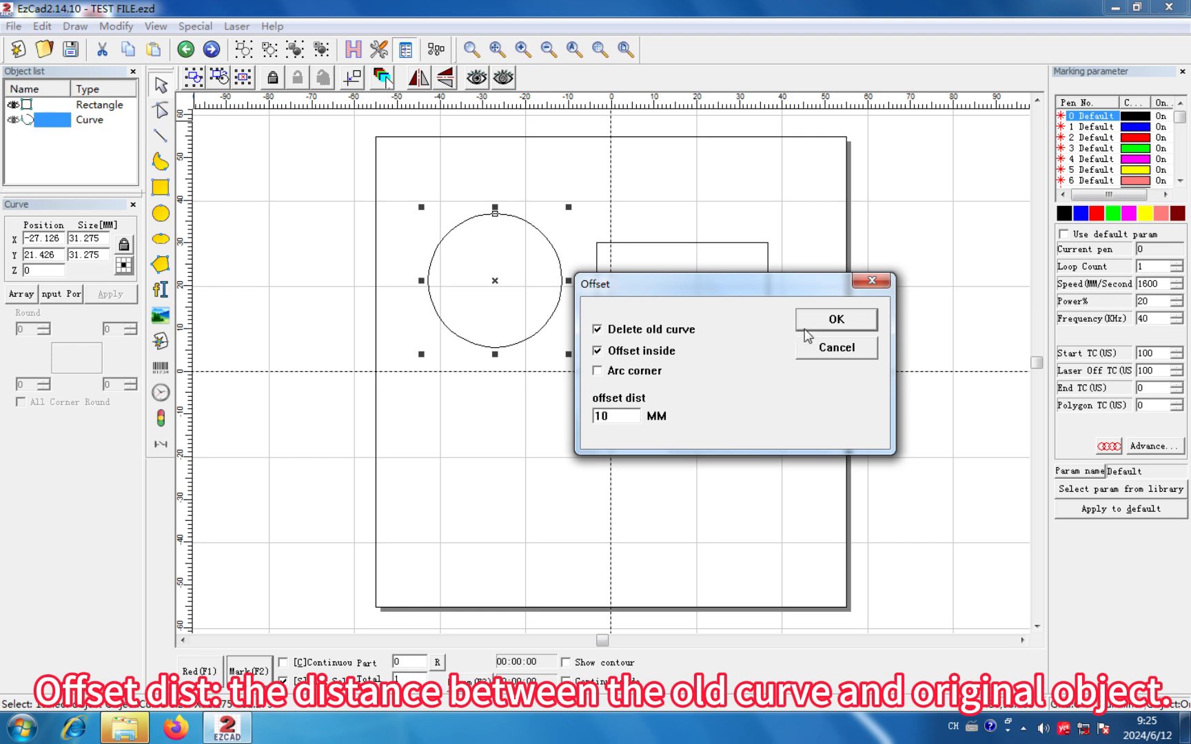
{"action": "left_click", "coordinate": [806, 328]}
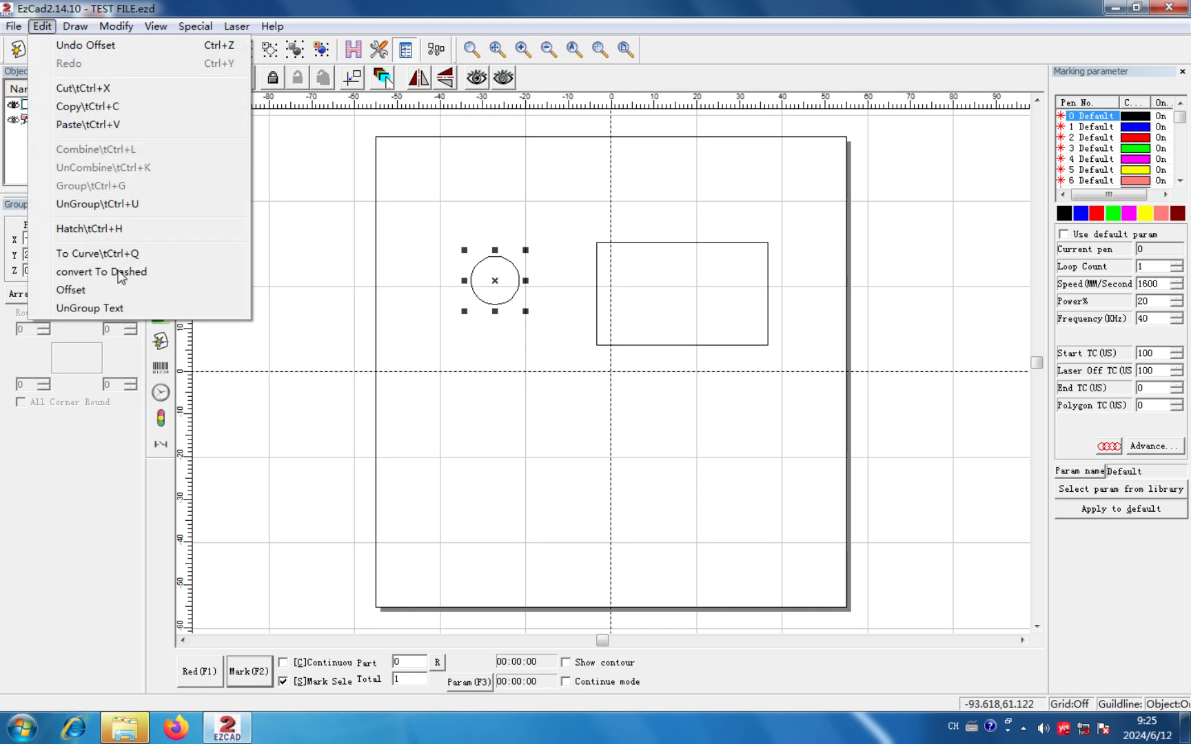
- Offset the small circle outward to about 51 mm across, with Offset inside off and Delete old curve on
{"action": "left_click", "coordinate": [71, 289]}
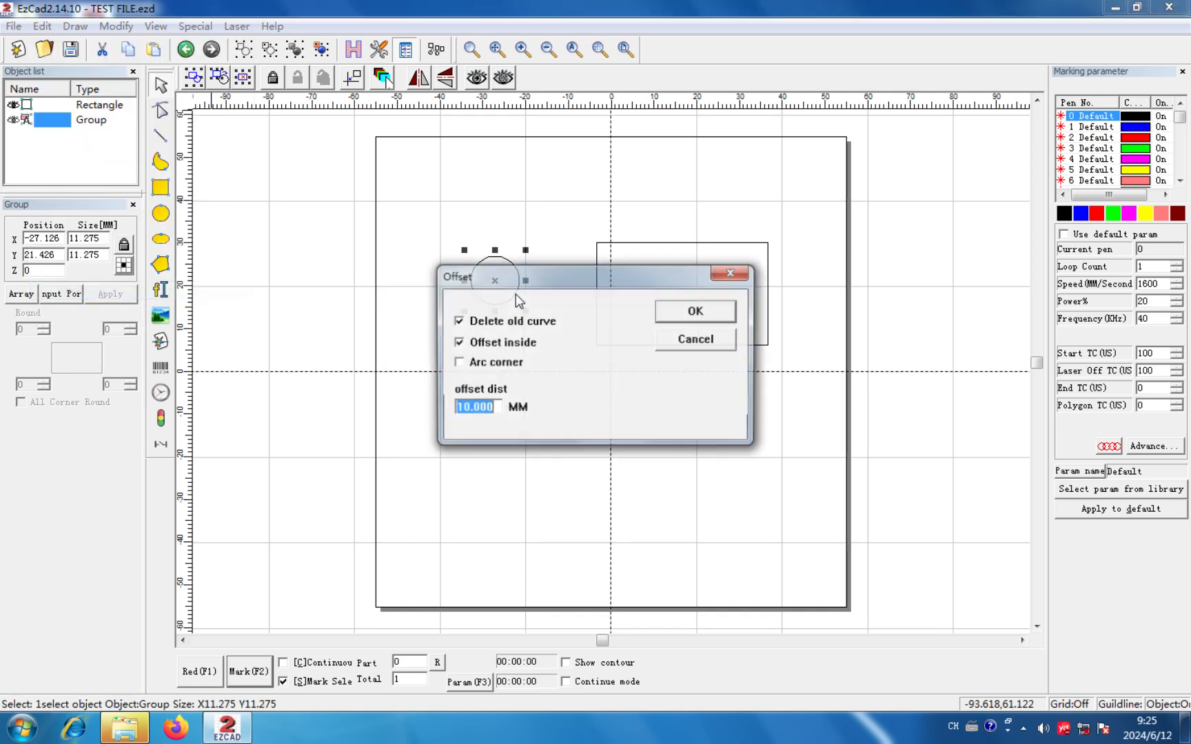
{"action": "left_click", "coordinate": [461, 344]}
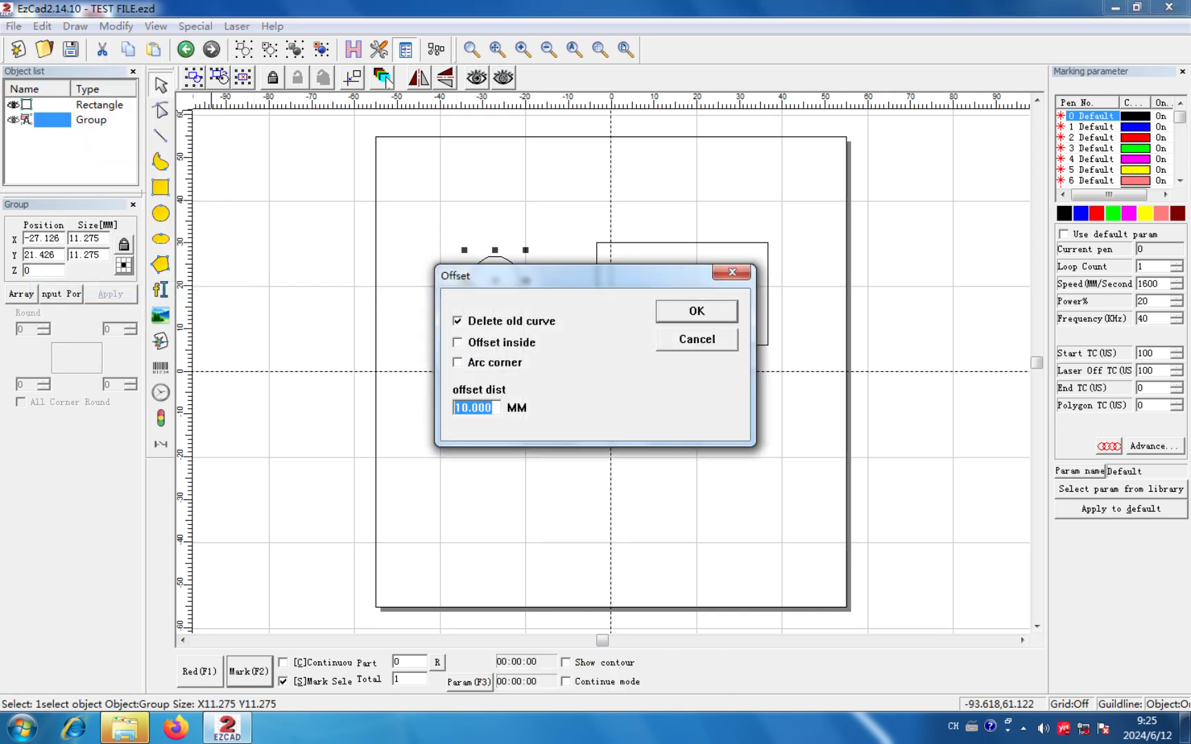
{"action": "left_click", "coordinate": [661, 317]}
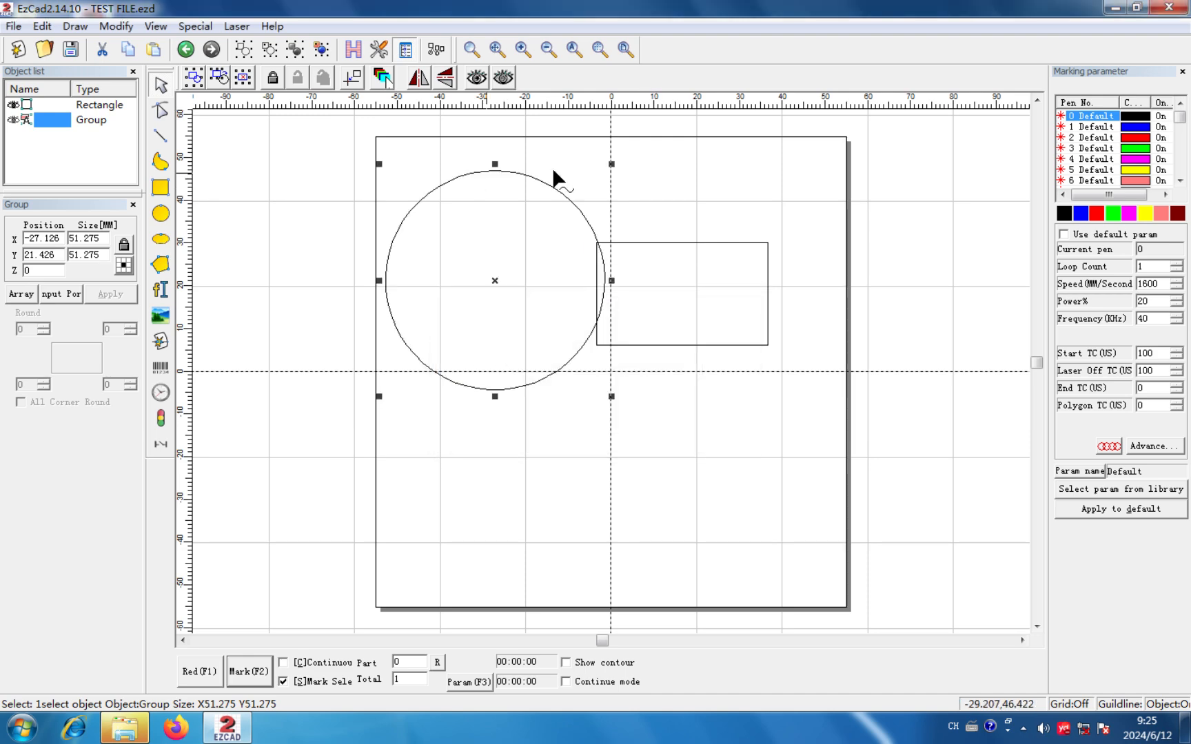
- Add a text object below the circle and rectangle and set its content to STYLECNC
{"action": "left_click", "coordinate": [42, 27]}
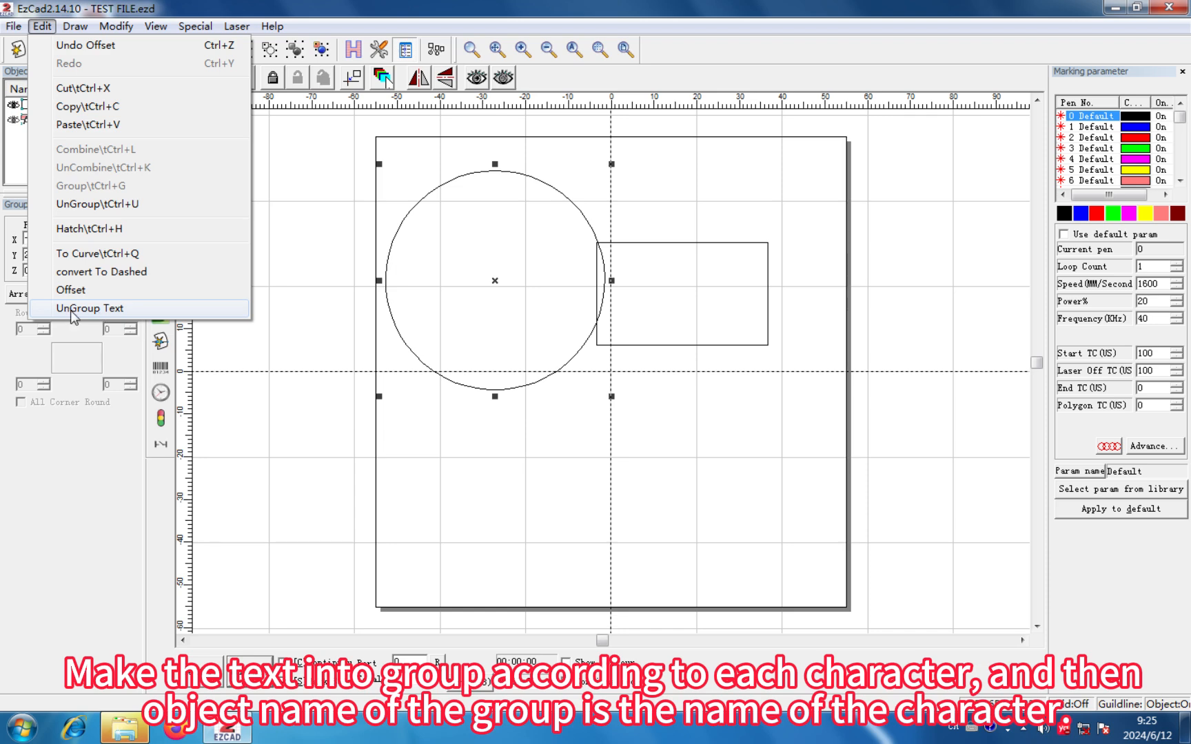
{"action": "left_click", "coordinate": [565, 425]}
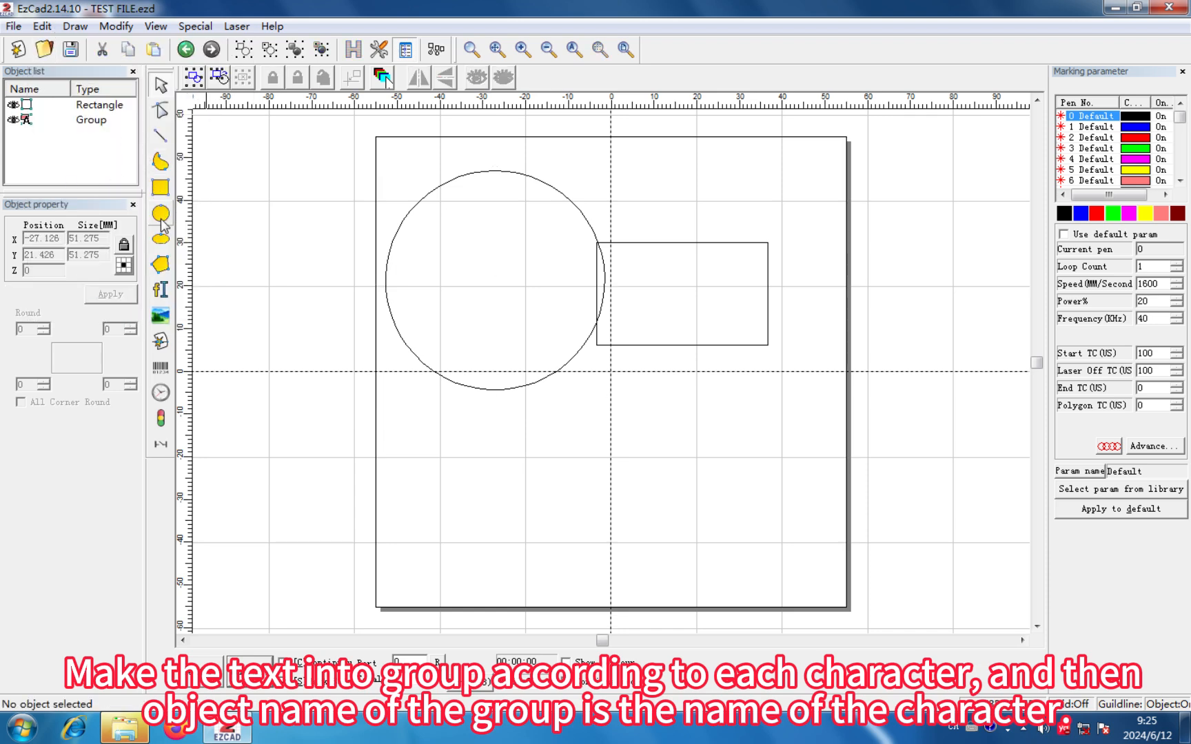
{"action": "left_click", "coordinate": [160, 290]}
{"action": "left_click", "coordinate": [558, 473]}
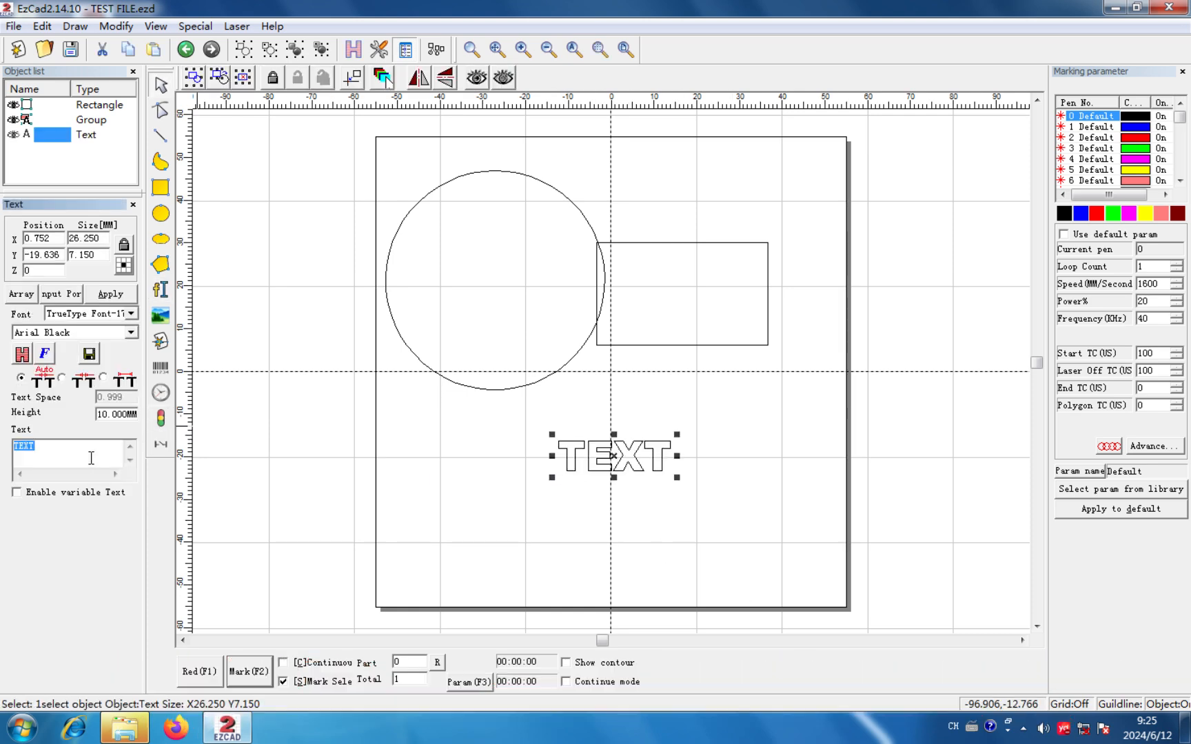
{"action": "key", "text": "BackSpace"}
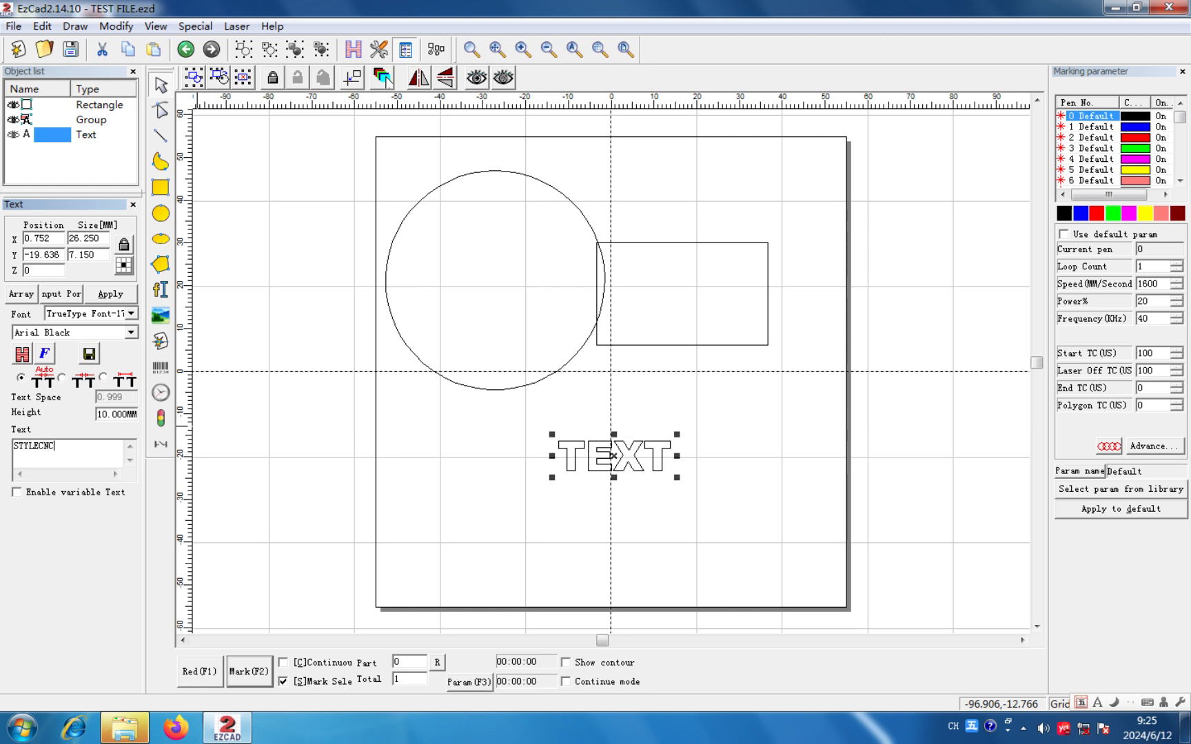
{"action": "left_click", "coordinate": [120, 296]}
{"action": "left_click", "coordinate": [510, 426]}
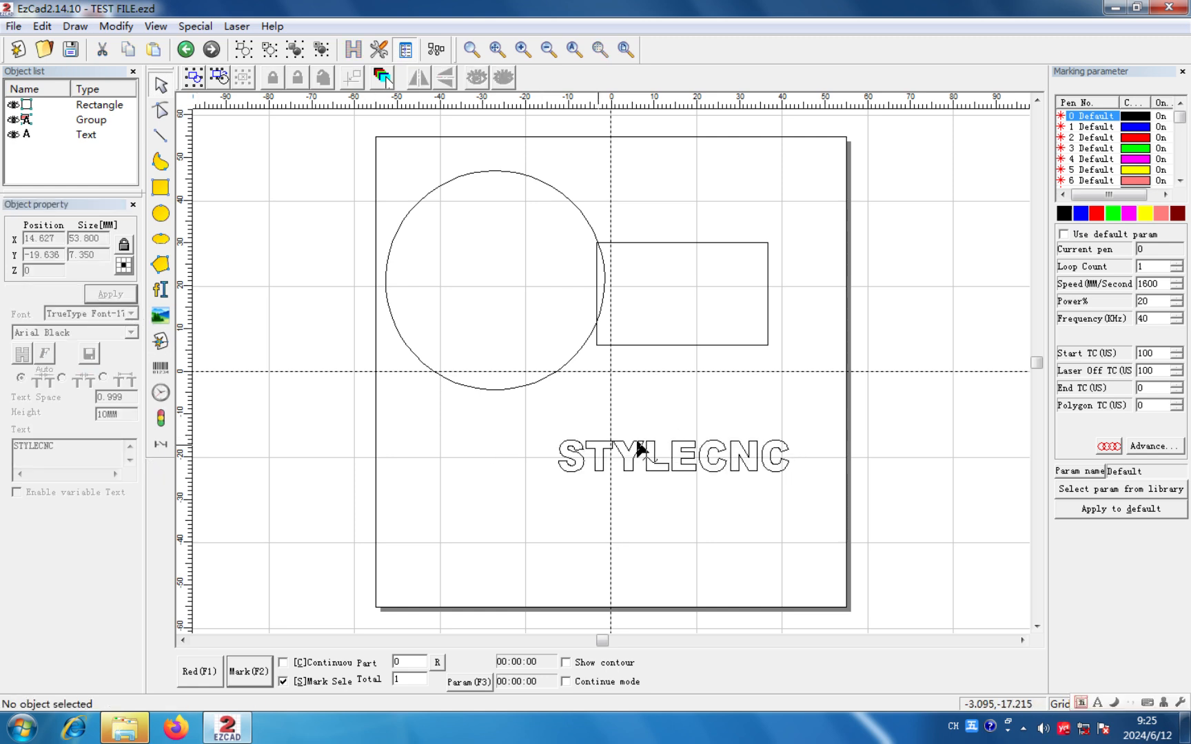
- Split the STYLECNC text into one group per character with UnGroup Text, and enlarge the object list to show all entries
{"action": "left_click", "coordinate": [583, 435]}
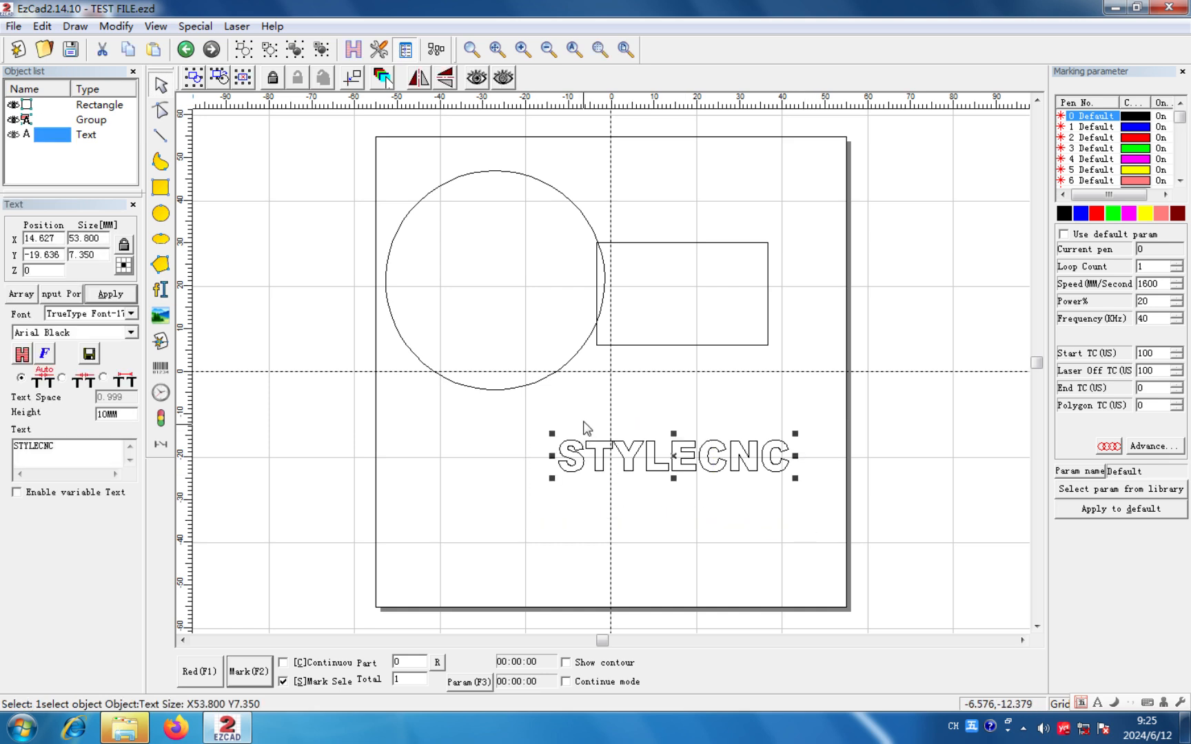
{"action": "left_click", "coordinate": [577, 53]}
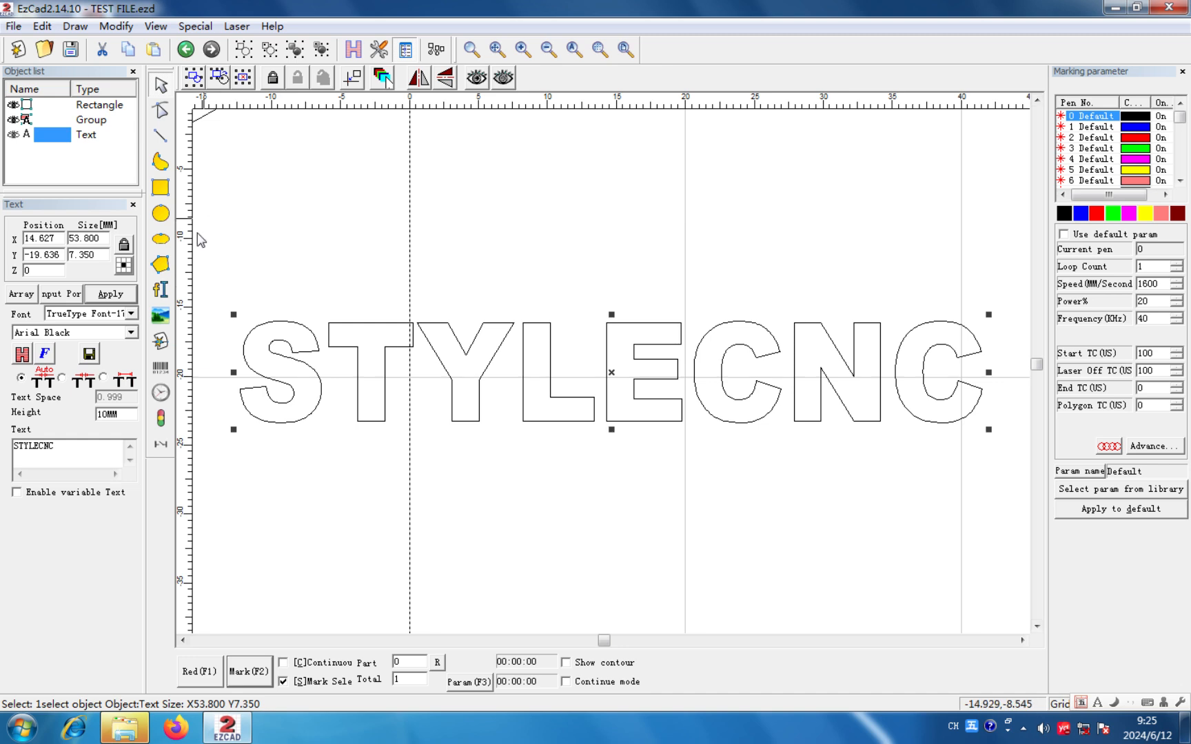
{"action": "left_click", "coordinate": [42, 28]}
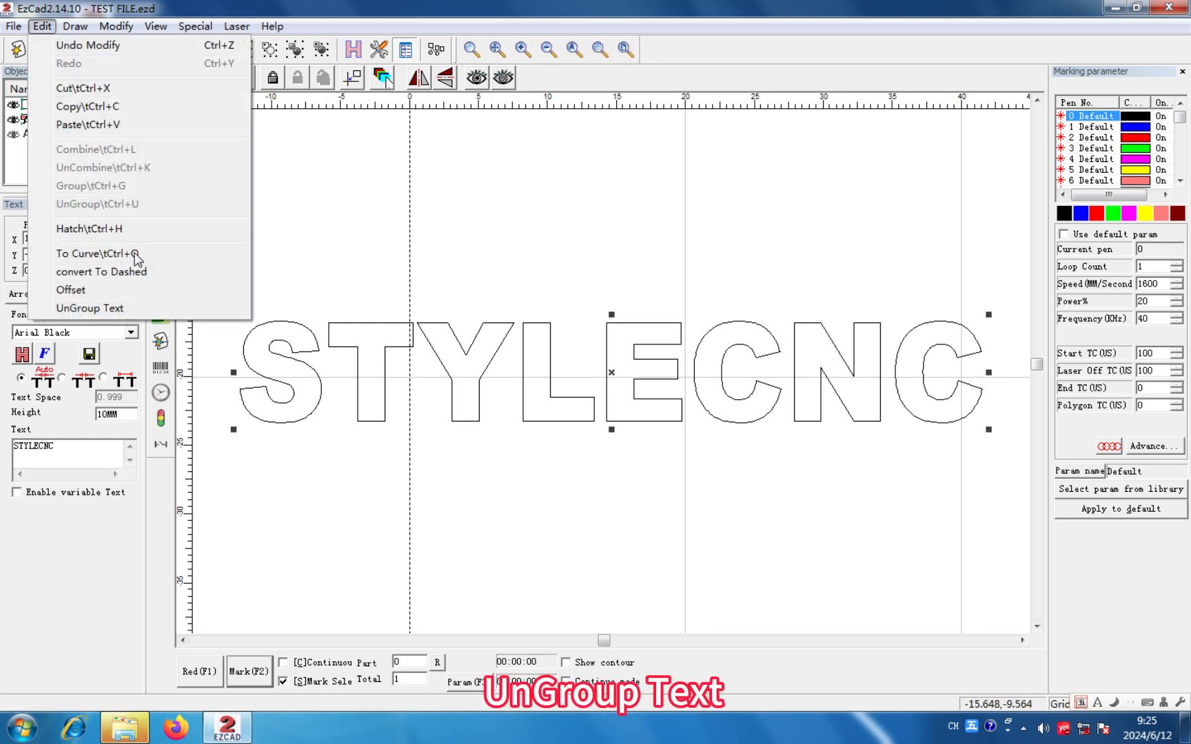
{"action": "left_click", "coordinate": [97, 310]}
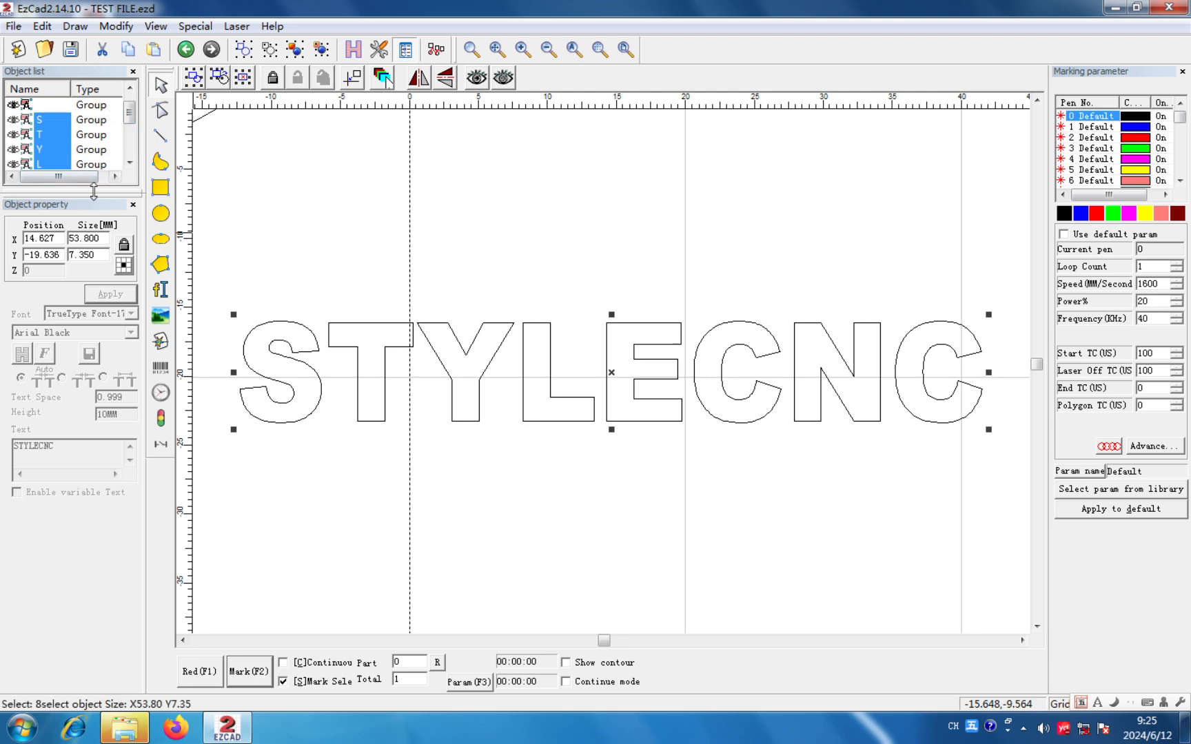
{"action": "left_click_drag", "start_coordinate": [93, 196], "coordinate": [93, 356]}
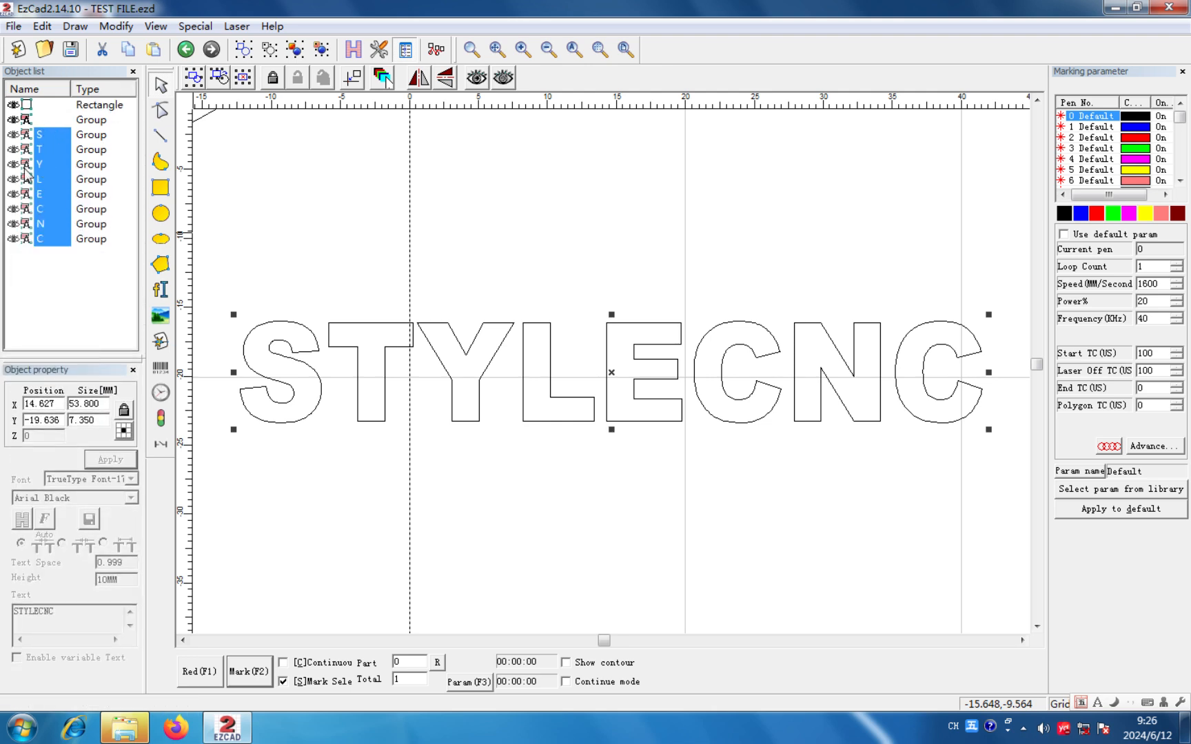
- Hatch only the letter S of the split STYLECNC text with black pen 0, keeping the current hatch settings
{"action": "left_click", "coordinate": [314, 219]}
{"action": "left_click", "coordinate": [48, 135]}
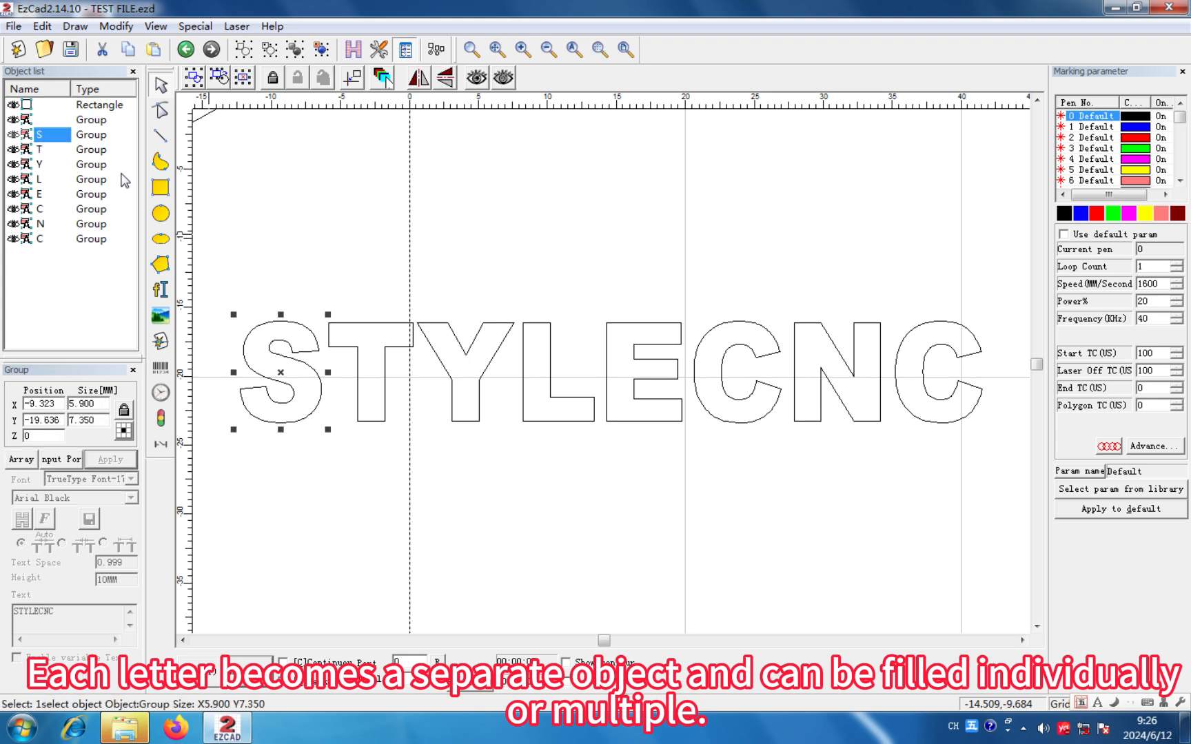
{"action": "left_click", "coordinate": [214, 192]}
{"action": "left_click", "coordinate": [38, 135]}
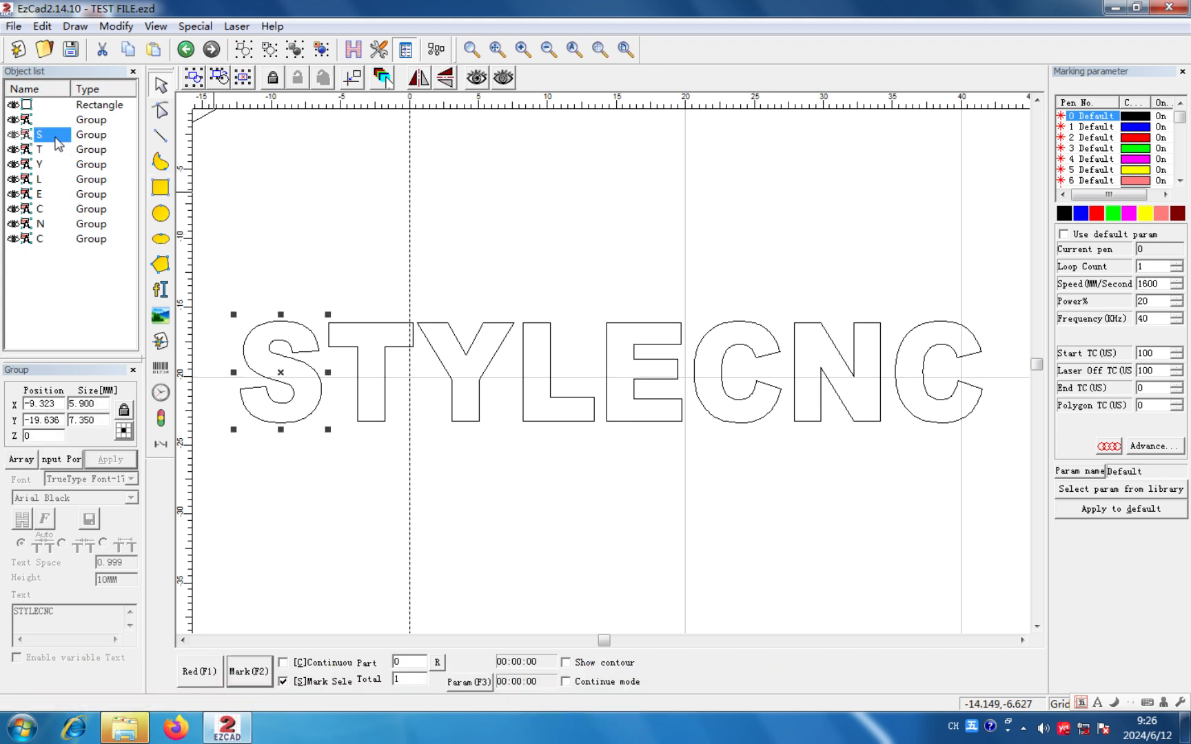
{"action": "left_click", "coordinate": [351, 51]}
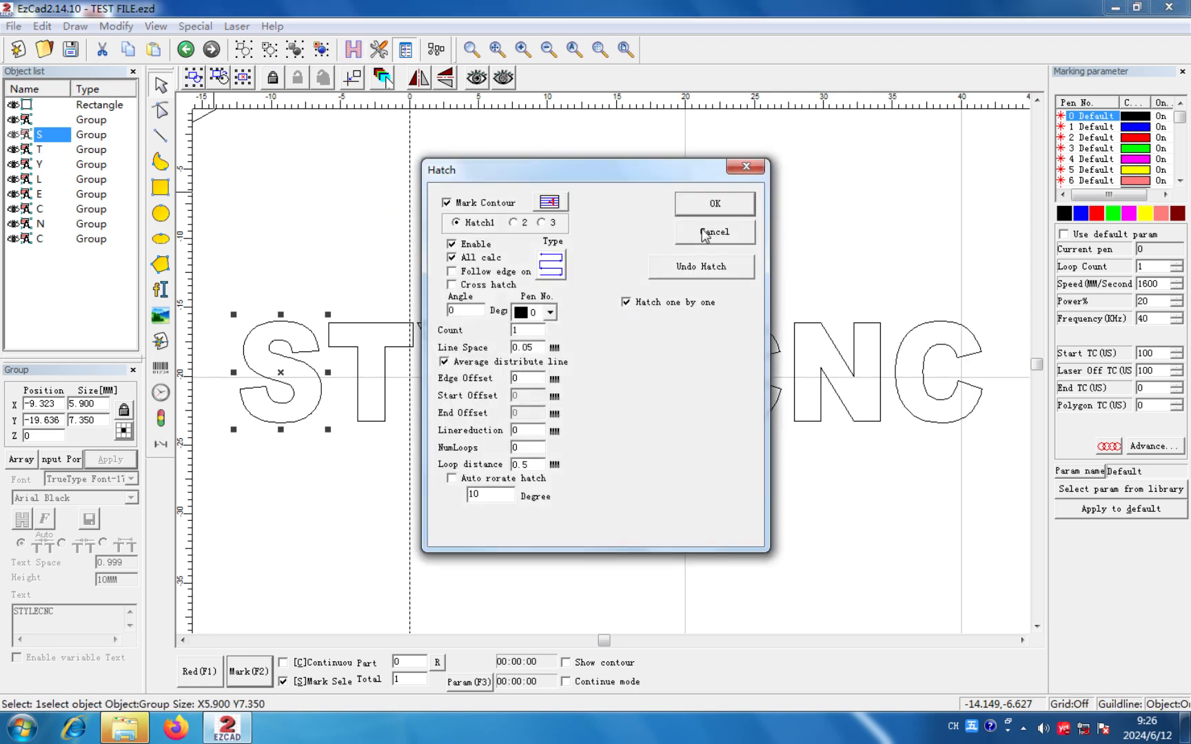
{"action": "left_click", "coordinate": [705, 205]}
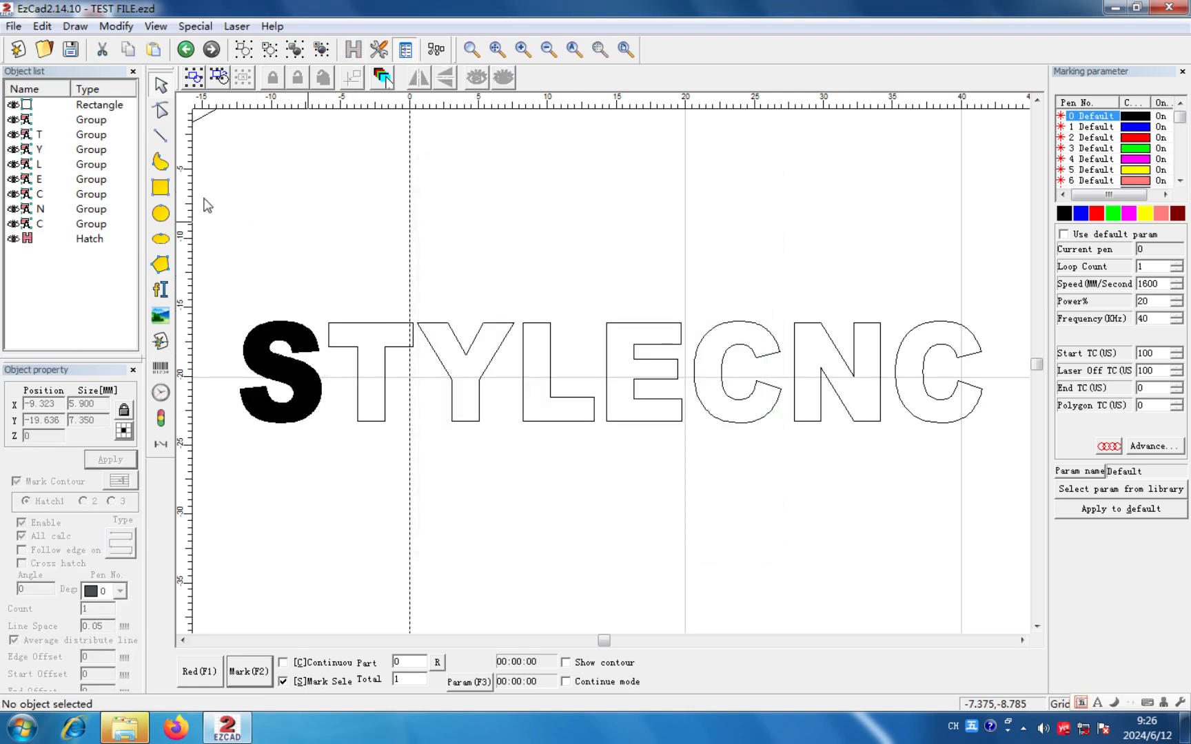
- Hatch the letters T and Y together with red pen 2
{"action": "left_click", "coordinate": [44, 135]}
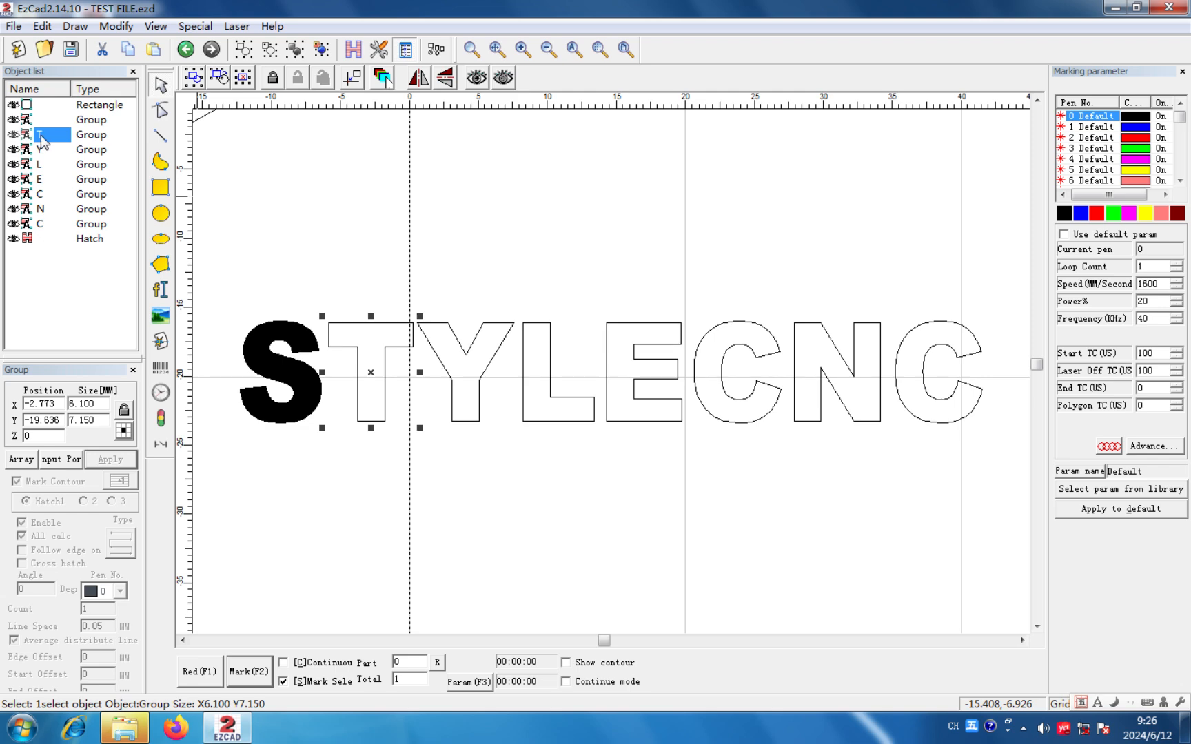
{"action": "left_click", "coordinate": [43, 150], "text": "ctrl"}
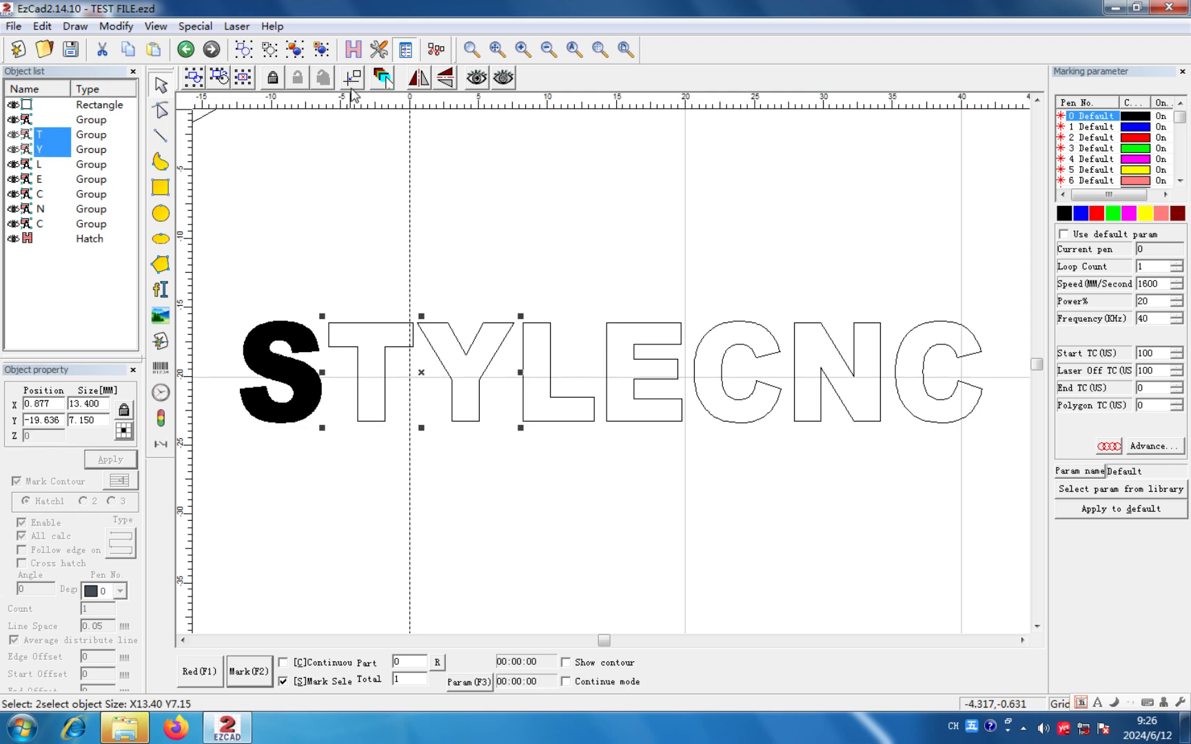
{"action": "left_click", "coordinate": [353, 49]}
{"action": "left_click", "coordinate": [550, 312]}
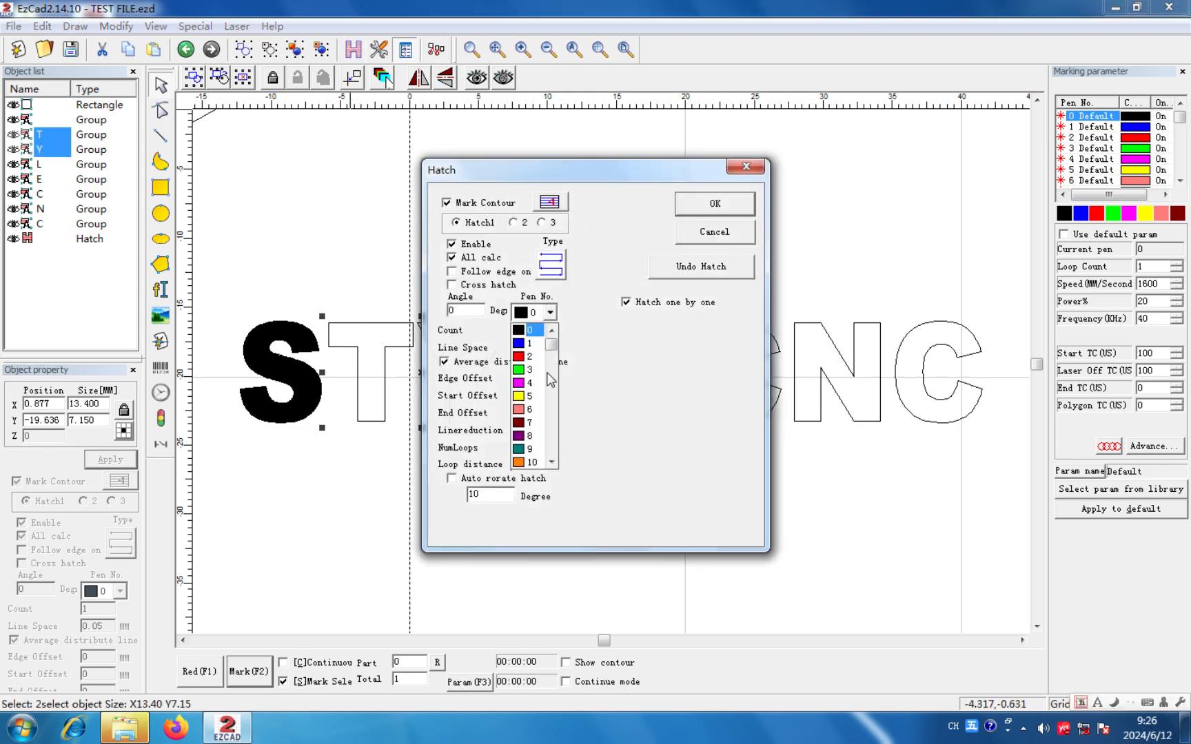
{"action": "left_click", "coordinate": [529, 355]}
{"action": "left_click", "coordinate": [703, 206]}
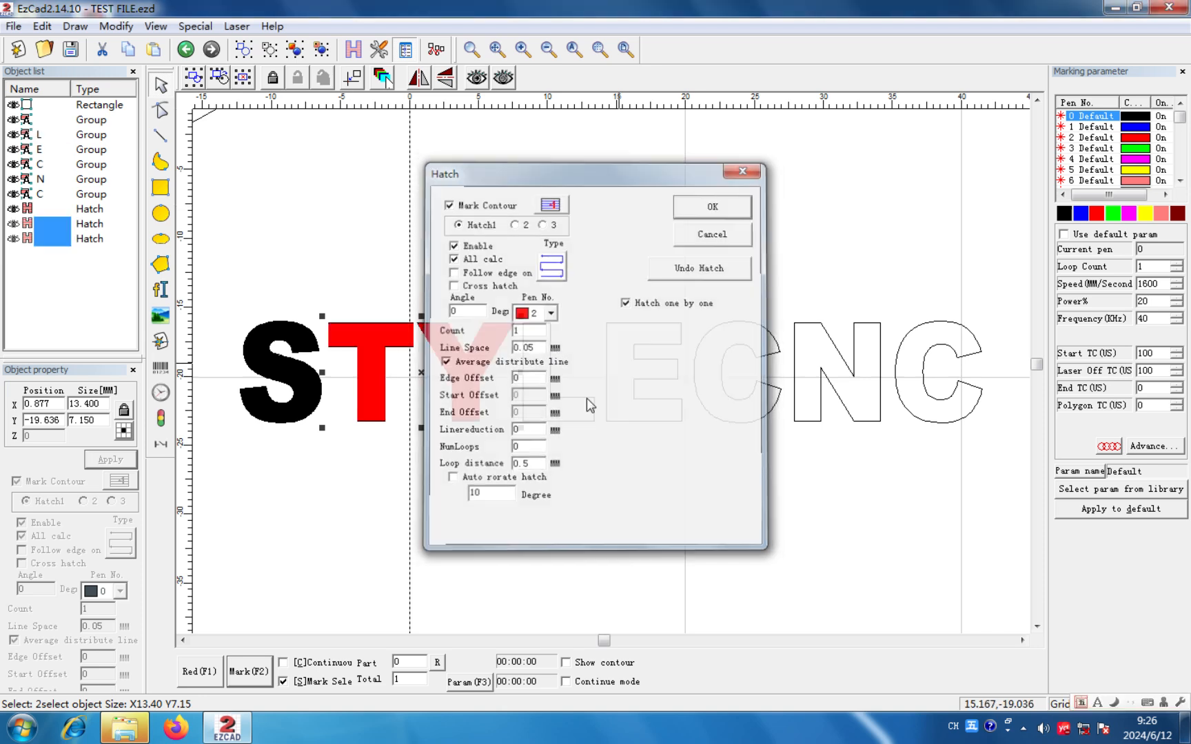
{"action": "left_click", "coordinate": [696, 441]}
- Hatch the letters L, E and the first C together with green pen 3
{"action": "left_click_drag", "start_coordinate": [513, 255], "coordinate": [790, 529]}
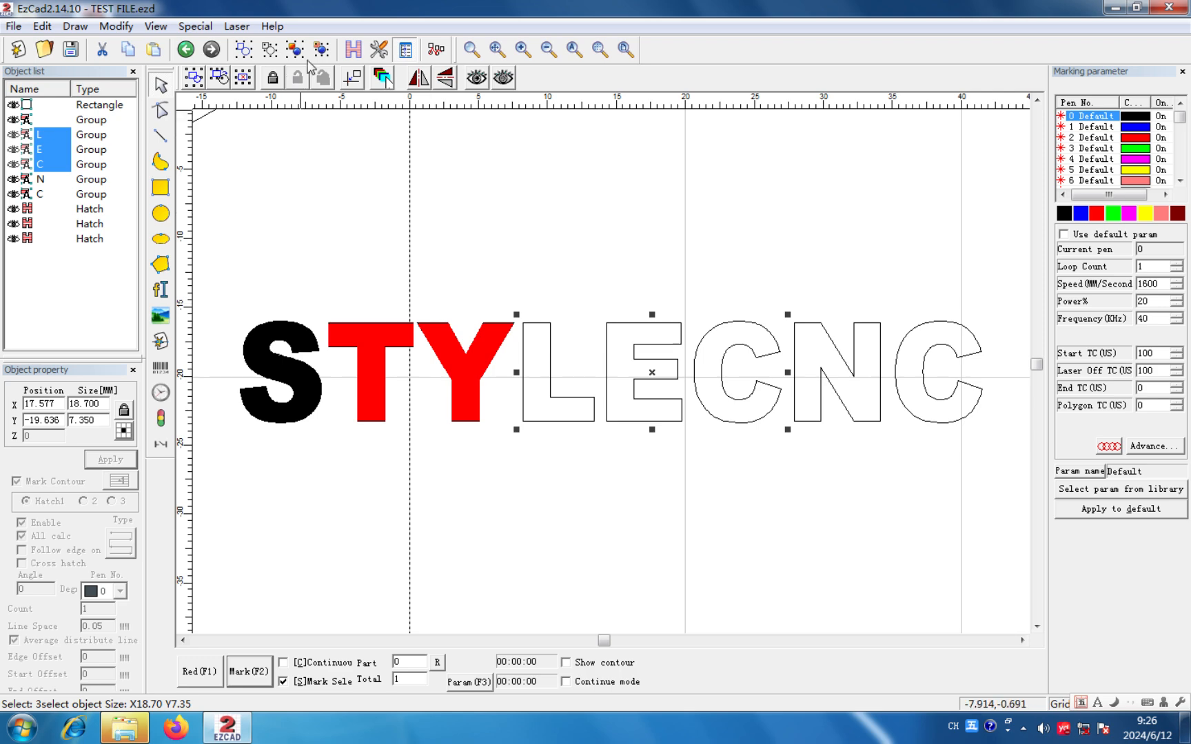
{"action": "left_click", "coordinate": [353, 49]}
{"action": "left_click", "coordinate": [549, 315]}
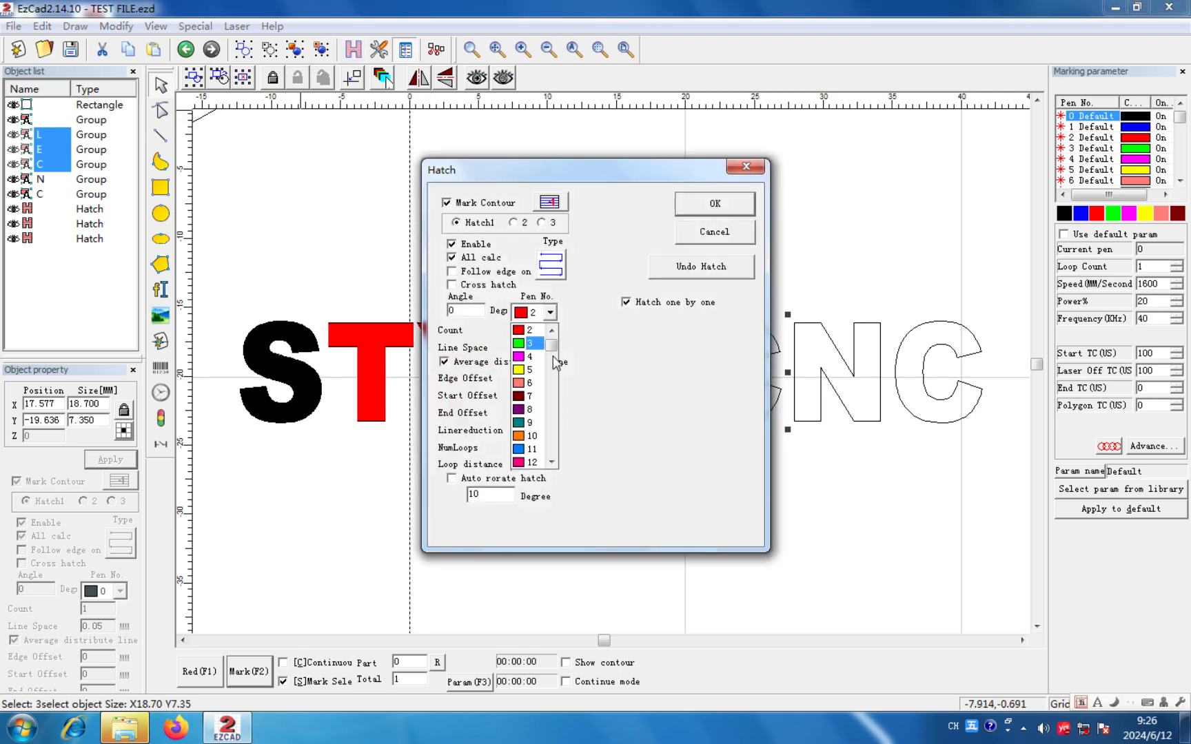
{"action": "left_click", "coordinate": [532, 368]}
{"action": "left_click", "coordinate": [715, 203]}
{"action": "left_click", "coordinate": [798, 477]}
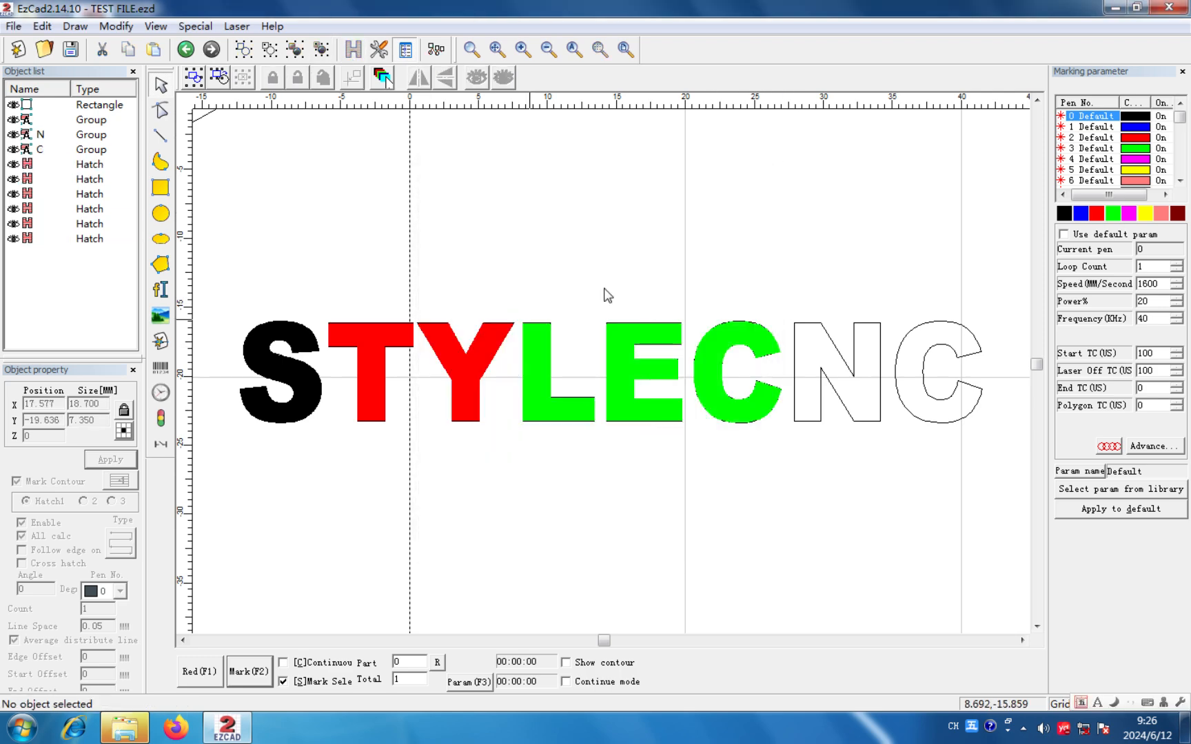